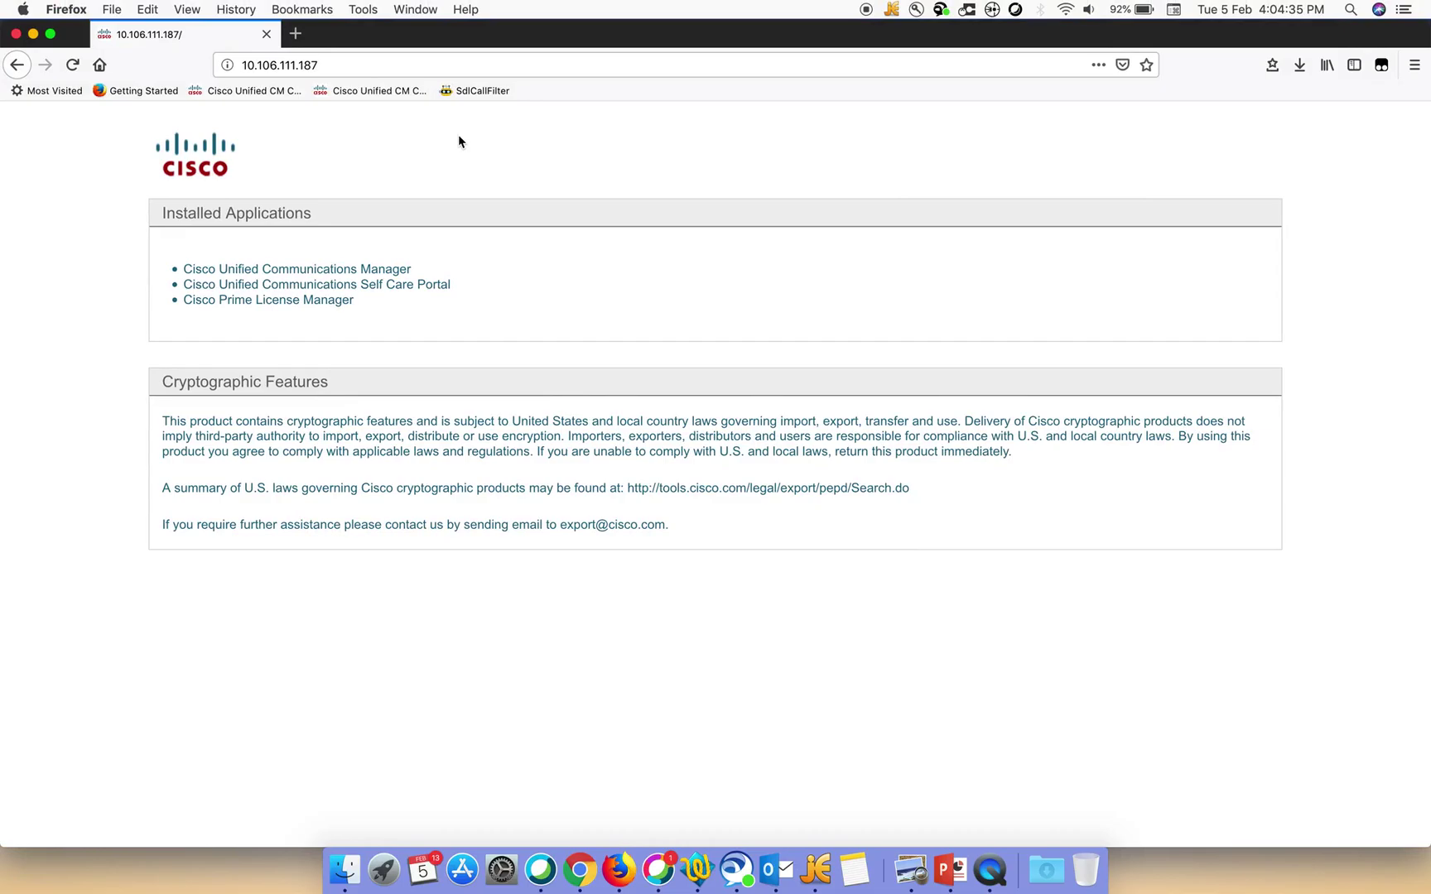
# Open Unified CM Administration and go to System > Security > Phone Security Profile
pyautogui.click(337, 272)
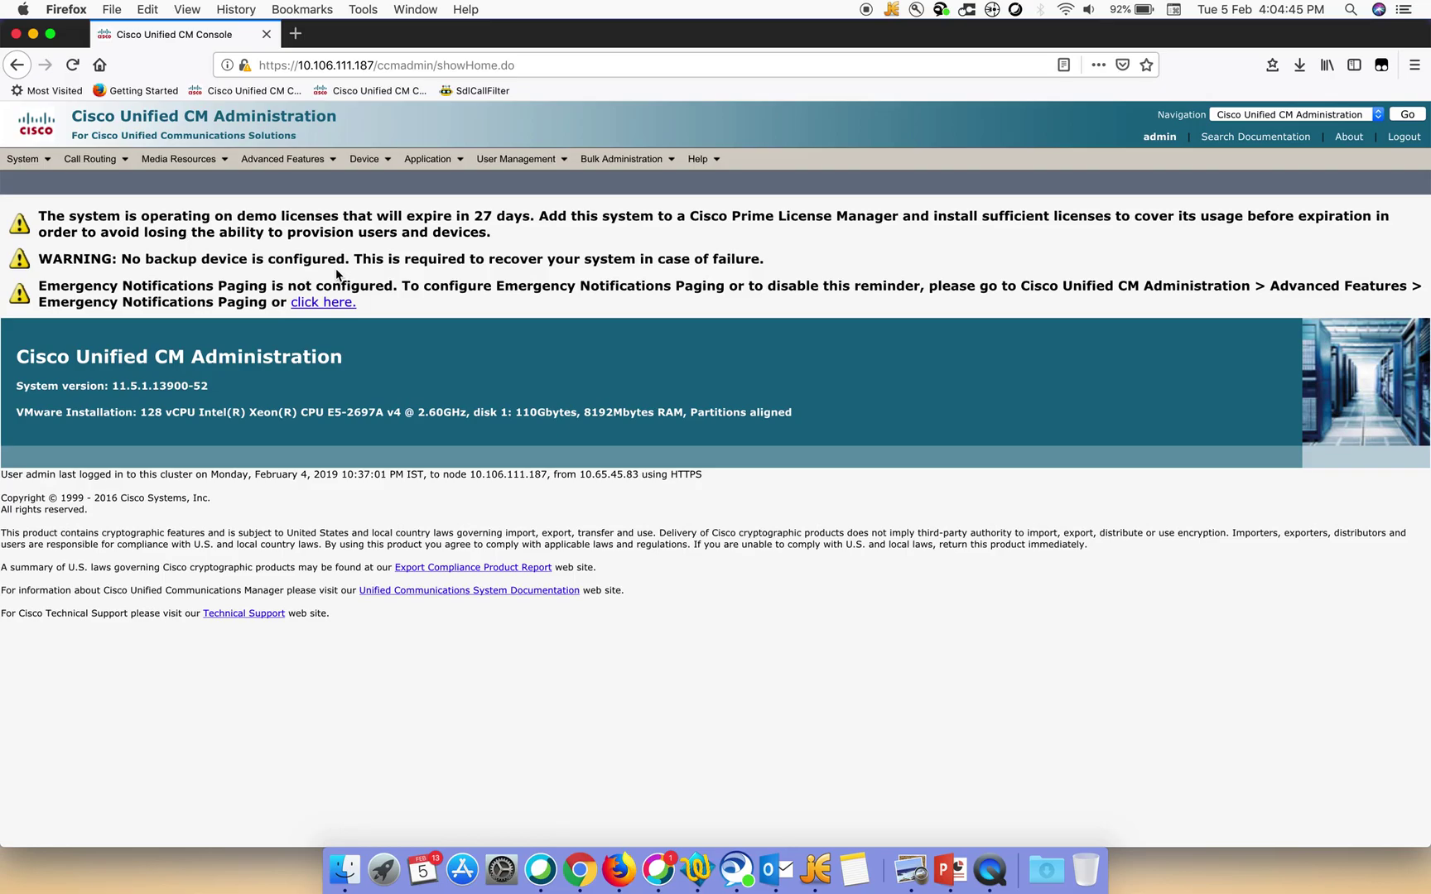
pyautogui.moveTo(38, 164)
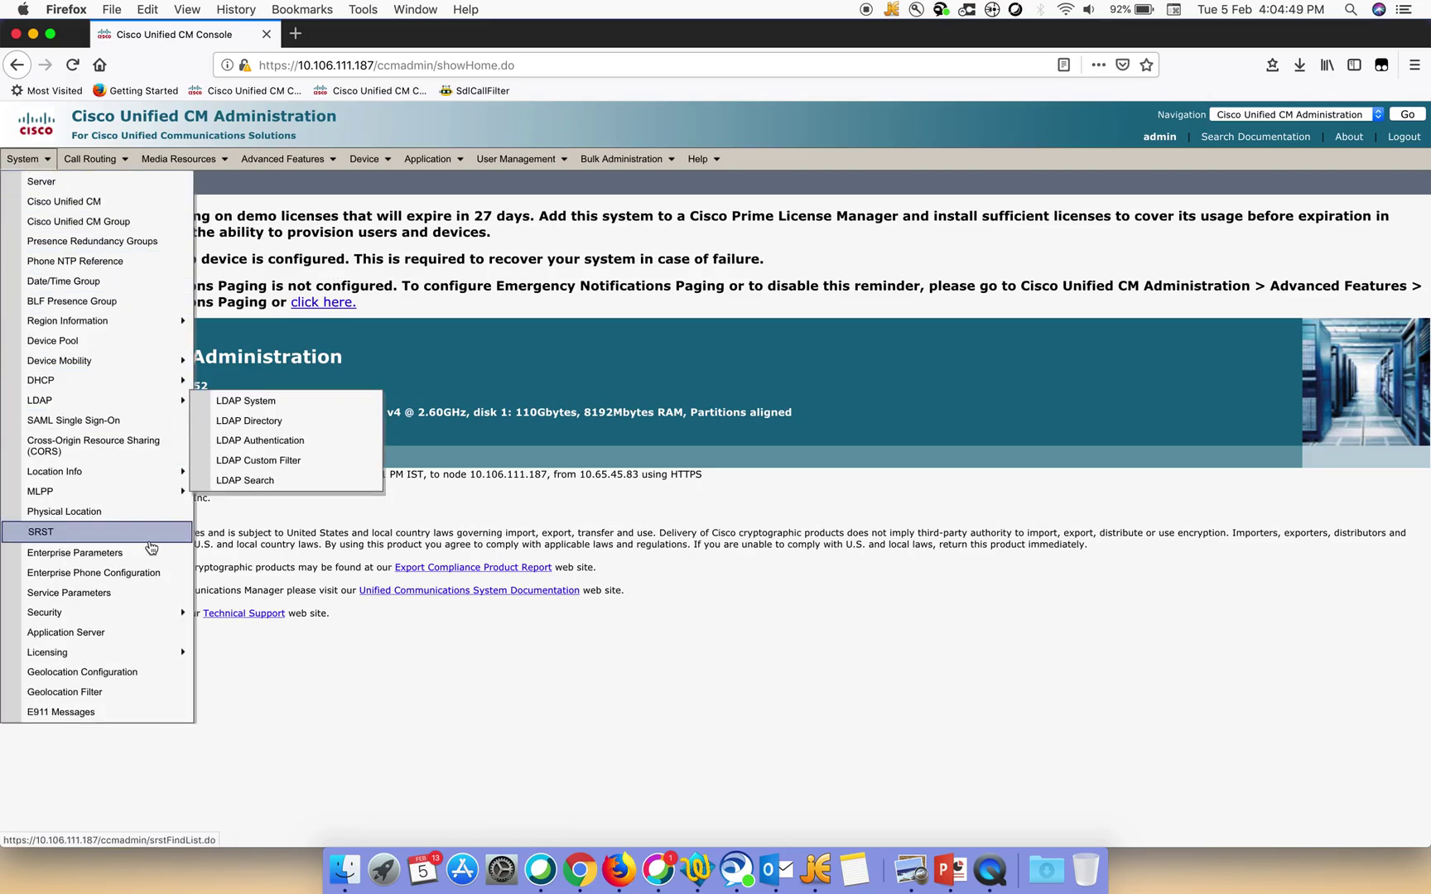
pyautogui.moveTo(160, 620)
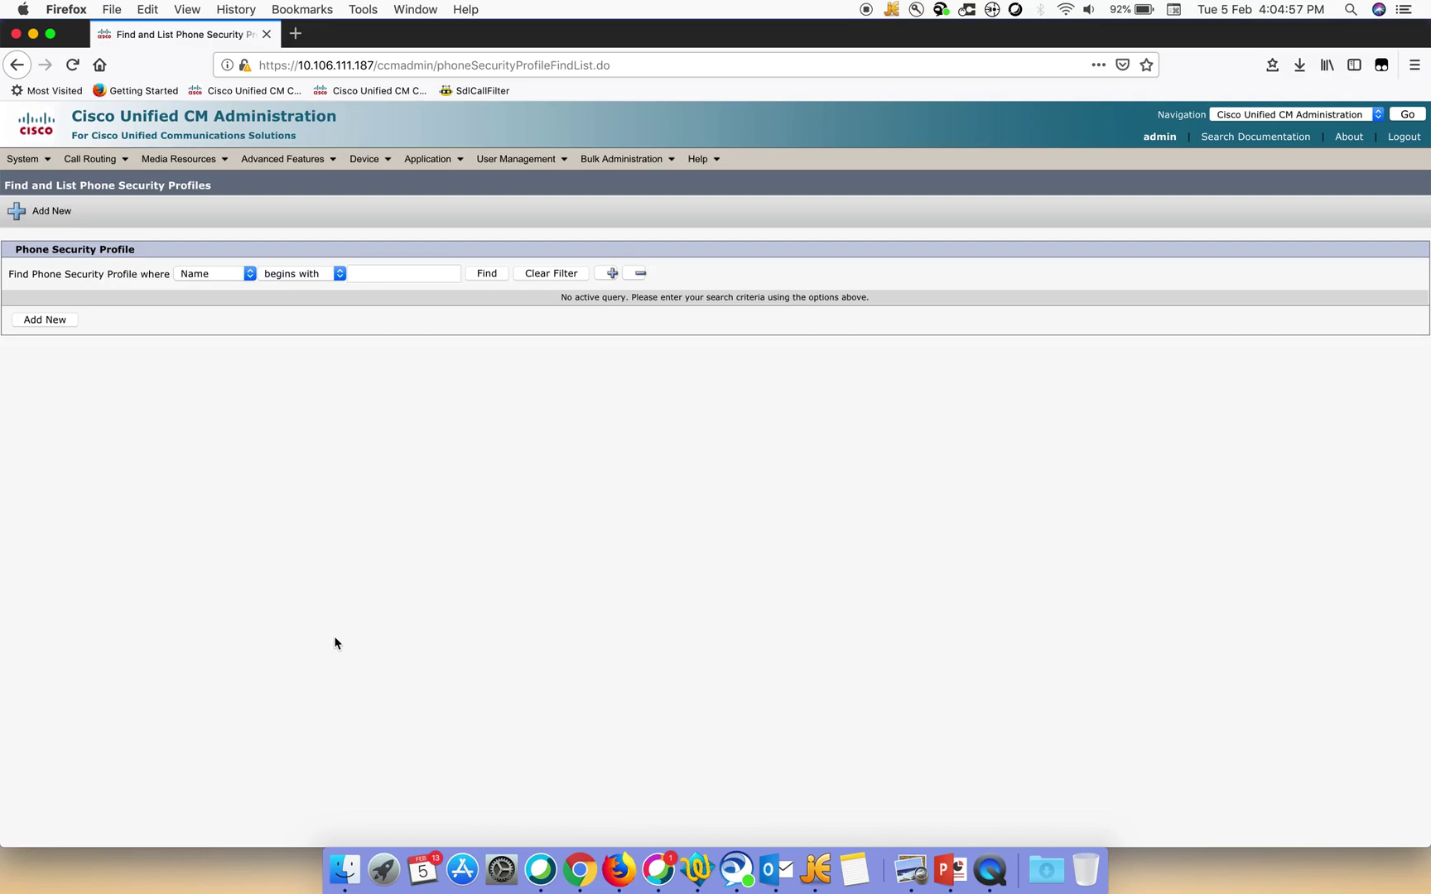
# Search for profiles whose name contains 'third', listing the four Third-party profiles
pyautogui.click(384, 274)
pyautogui.write('third')
pyautogui.click(305, 274)
pyautogui.click(303, 289)
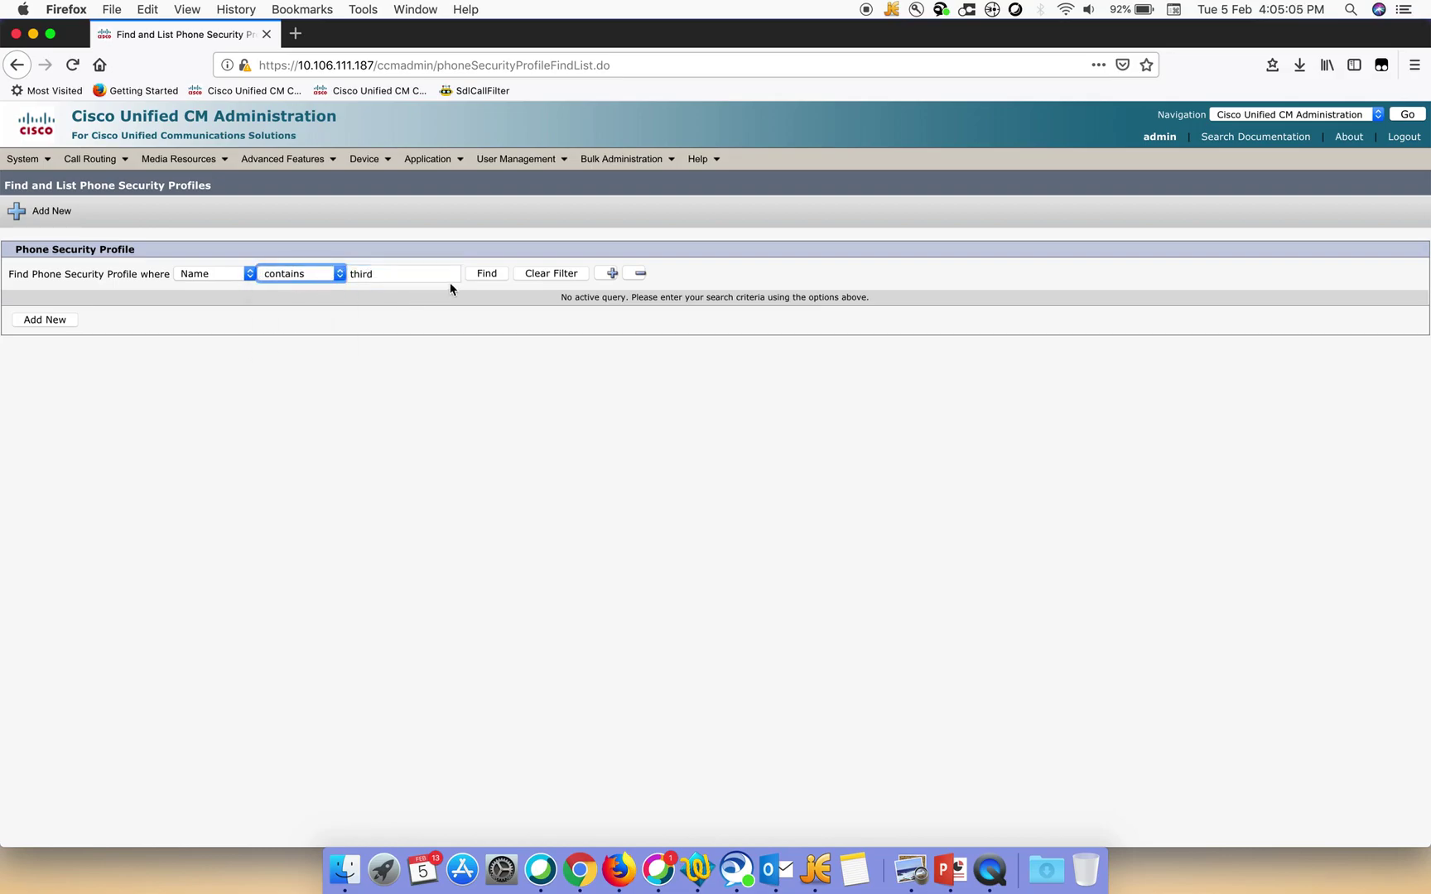
pyautogui.click(488, 276)
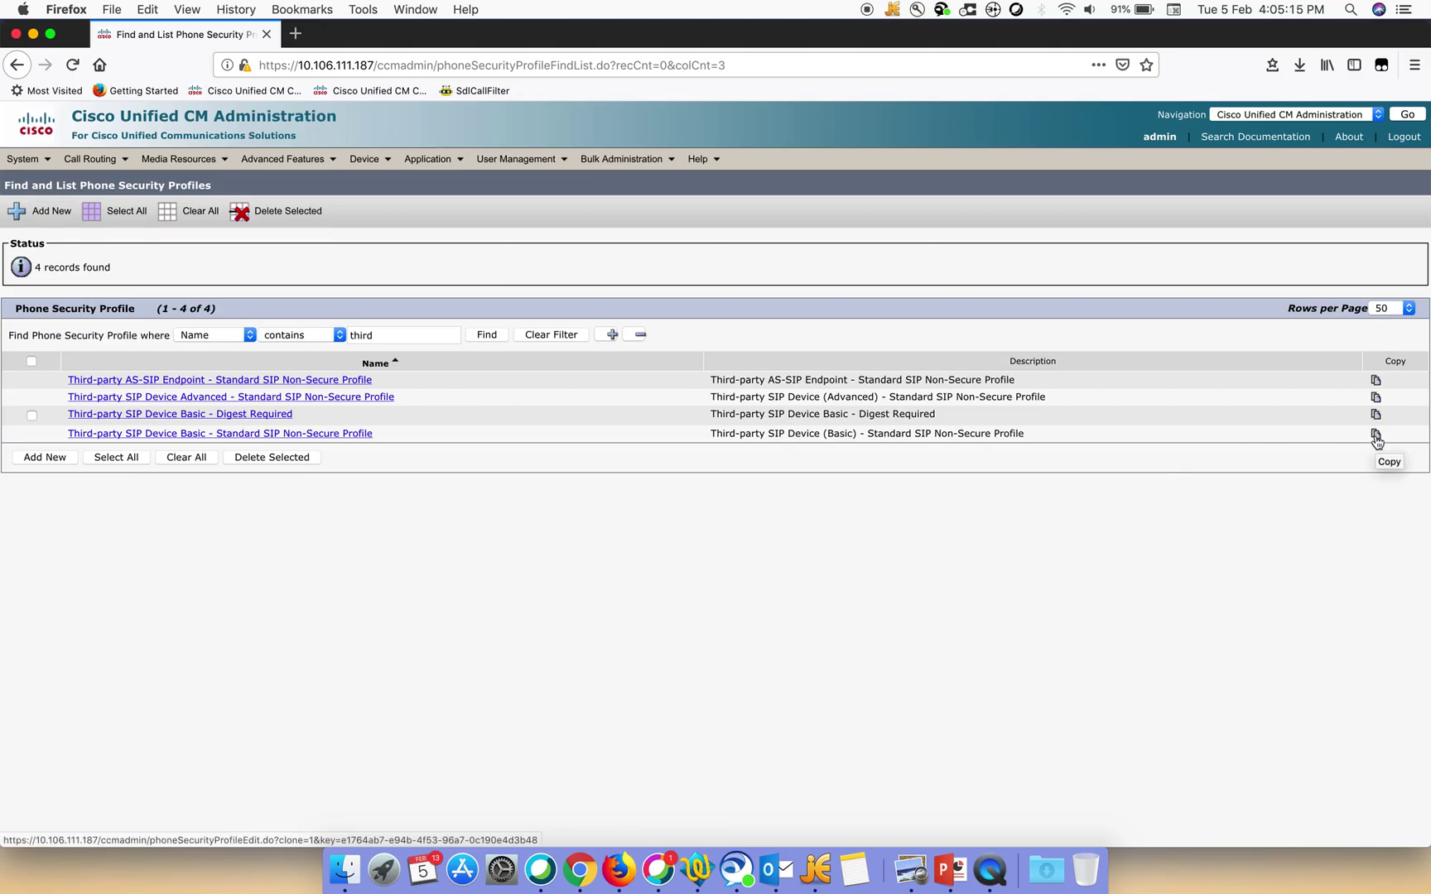
# Copy the Basic Non-Secure profile and rename it 'Third-party SIP Device Basic - Standard SIP digest'
pyautogui.click(1375, 435)
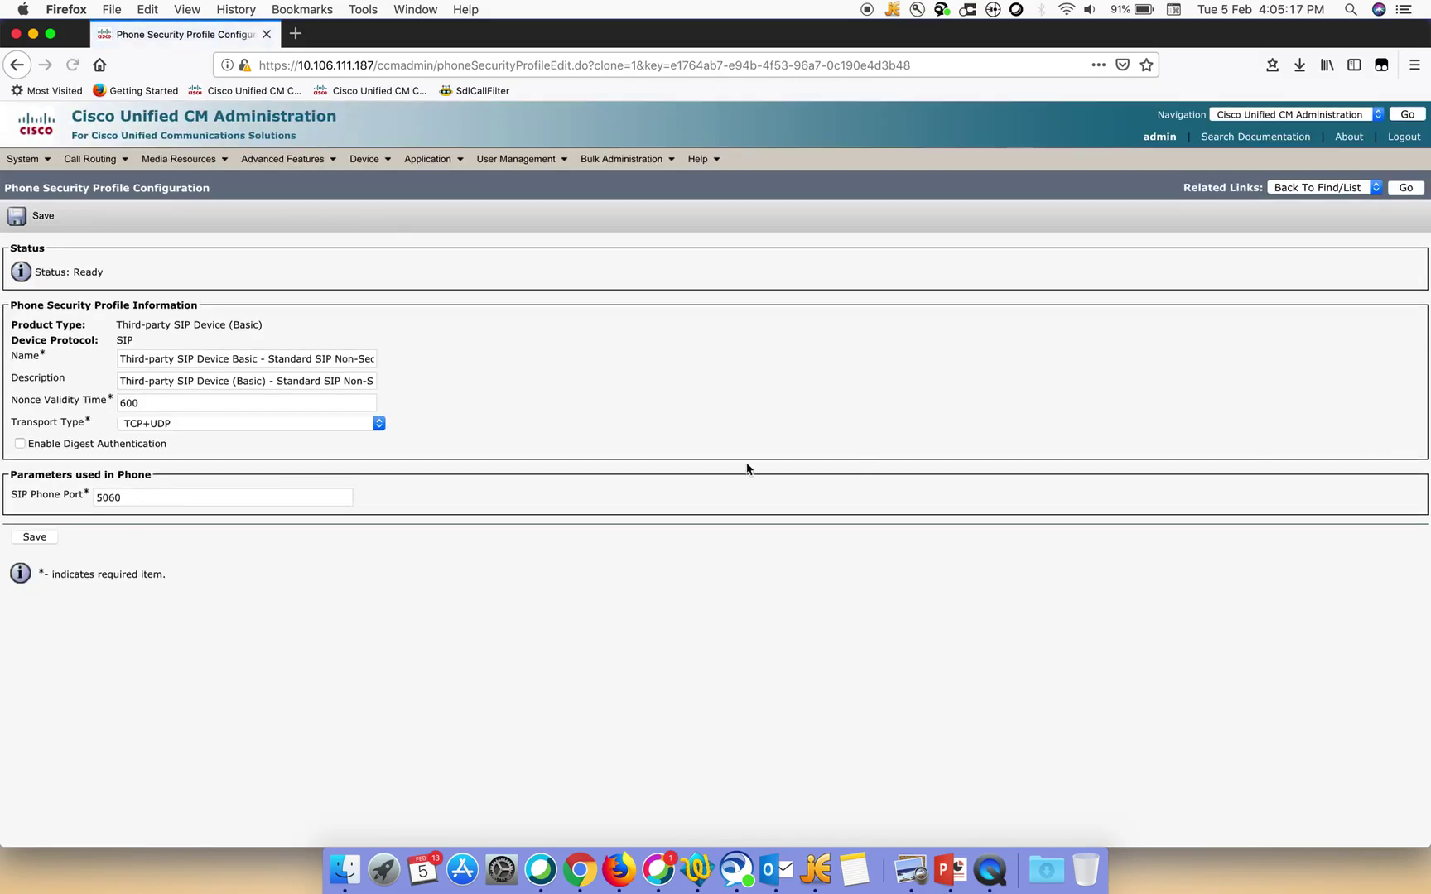
pyautogui.click(355, 359)
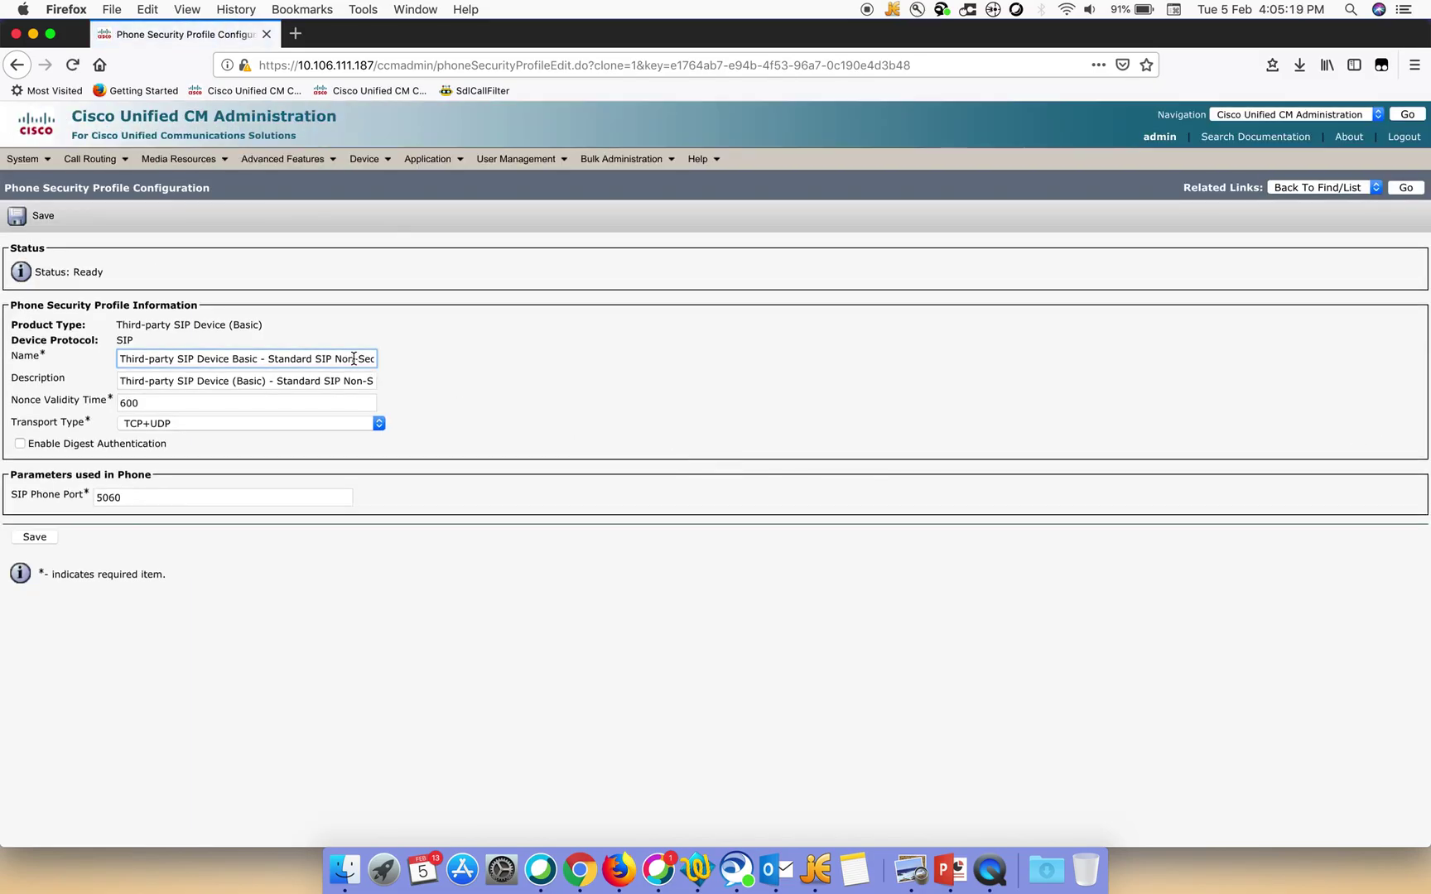
pyautogui.press('Right')
pyautogui.press('Right')
pyautogui.press('Right')
pyautogui.press('Right')
pyautogui.press('Right')
pyautogui.press('Right')
pyautogui.press('Right')
pyautogui.press('Right')
pyautogui.press('Right')
pyautogui.press('Right')
pyautogui.press('Right')
pyautogui.press('Right')
pyautogui.press('Right')
pyautogui.press('Right')
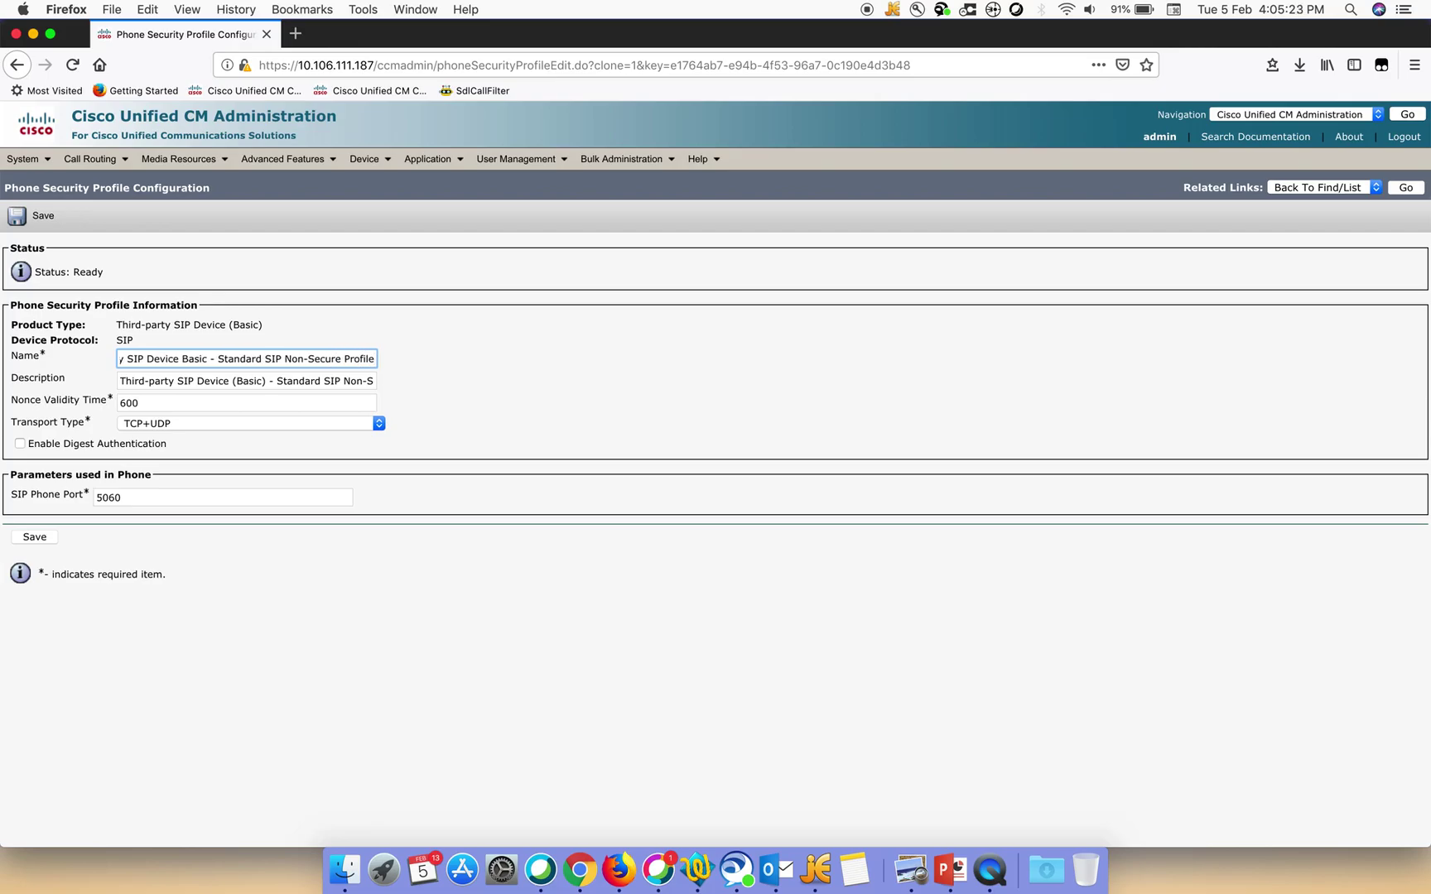
pyautogui.press('BackSpace')
pyautogui.press('BackSpace')
pyautogui.press('BackSpace')
pyautogui.press('BackSpace')
pyautogui.press('BackSpace')
pyautogui.press('BackSpace')
pyautogui.press('BackSpace')
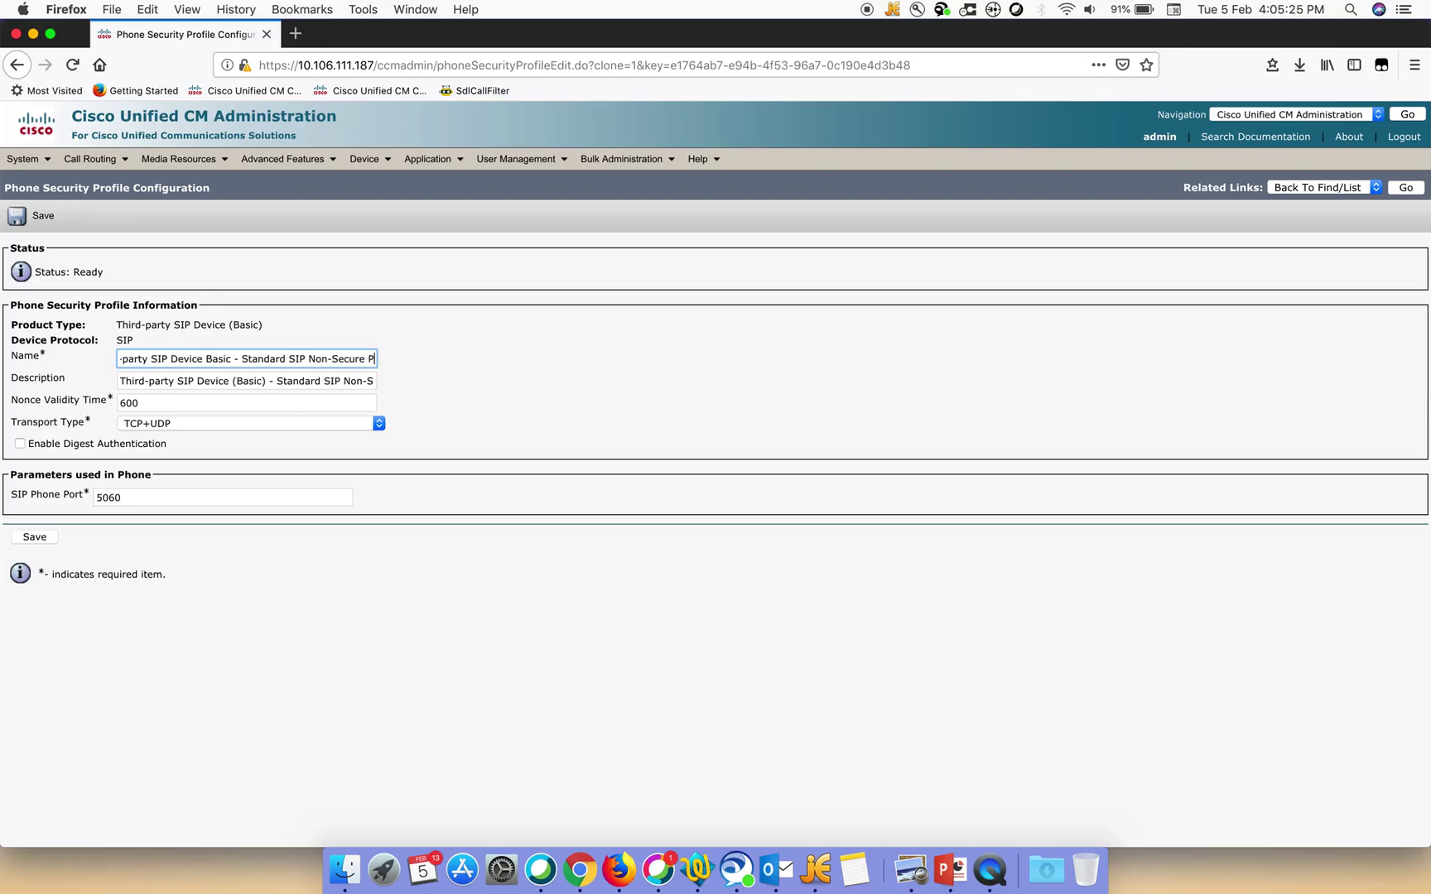
pyautogui.press('BackSpace')
pyautogui.press('BackSpace')
pyautogui.press('BackSpace')
pyautogui.press('BackSpace')
pyautogui.press('BackSpace')
pyautogui.press('BackSpace')
pyautogui.press('BackSpace')
pyautogui.press('BackSpace')
pyautogui.press('BackSpace')
pyautogui.press('BackSpace')
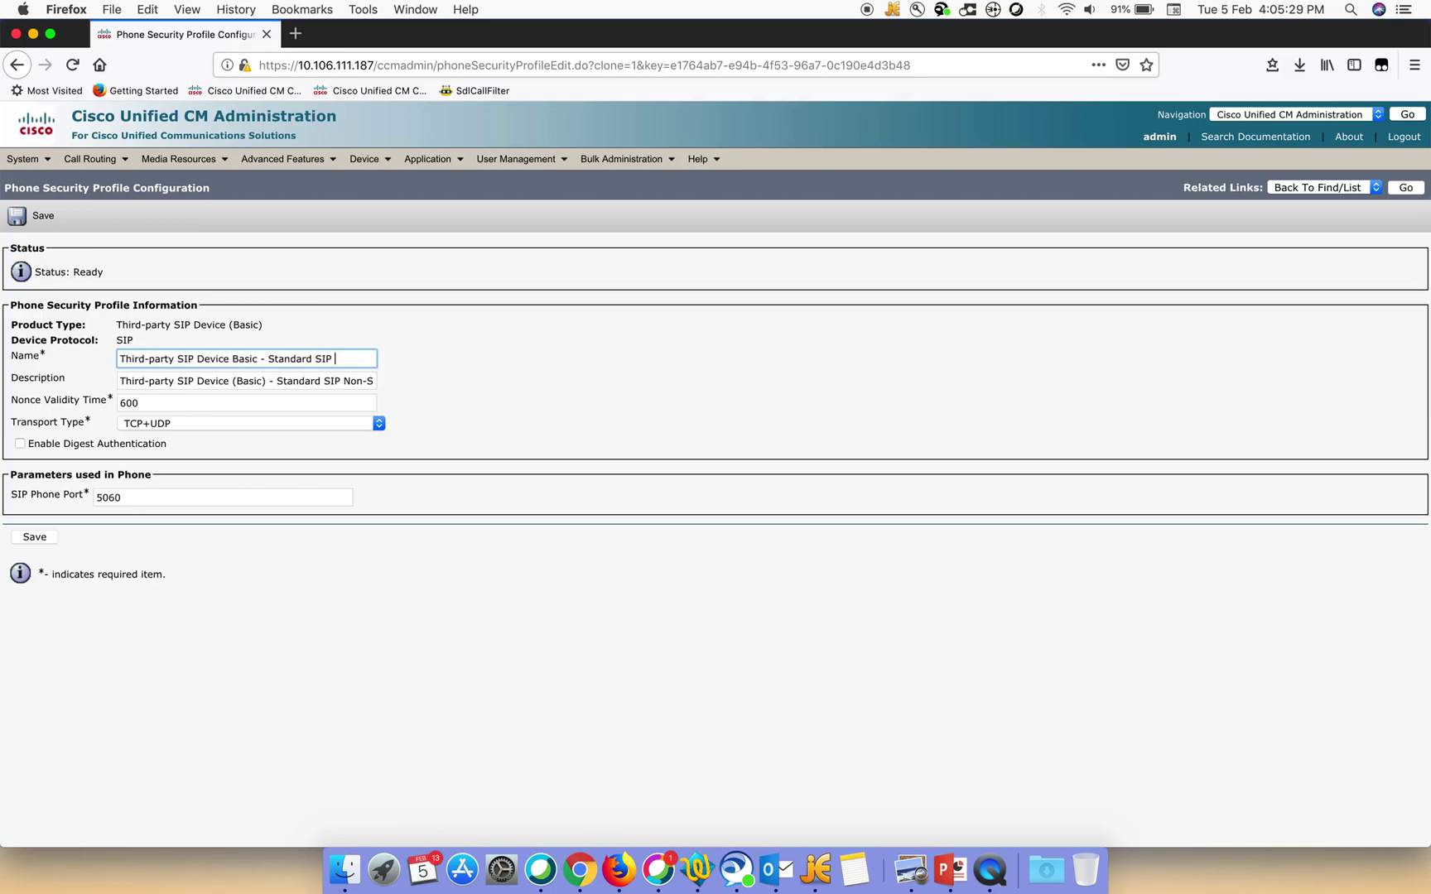
pyautogui.write('digest')
# Change the description ending from 'Non-Secure Profile' to 'digest'
pyautogui.click(370, 382)
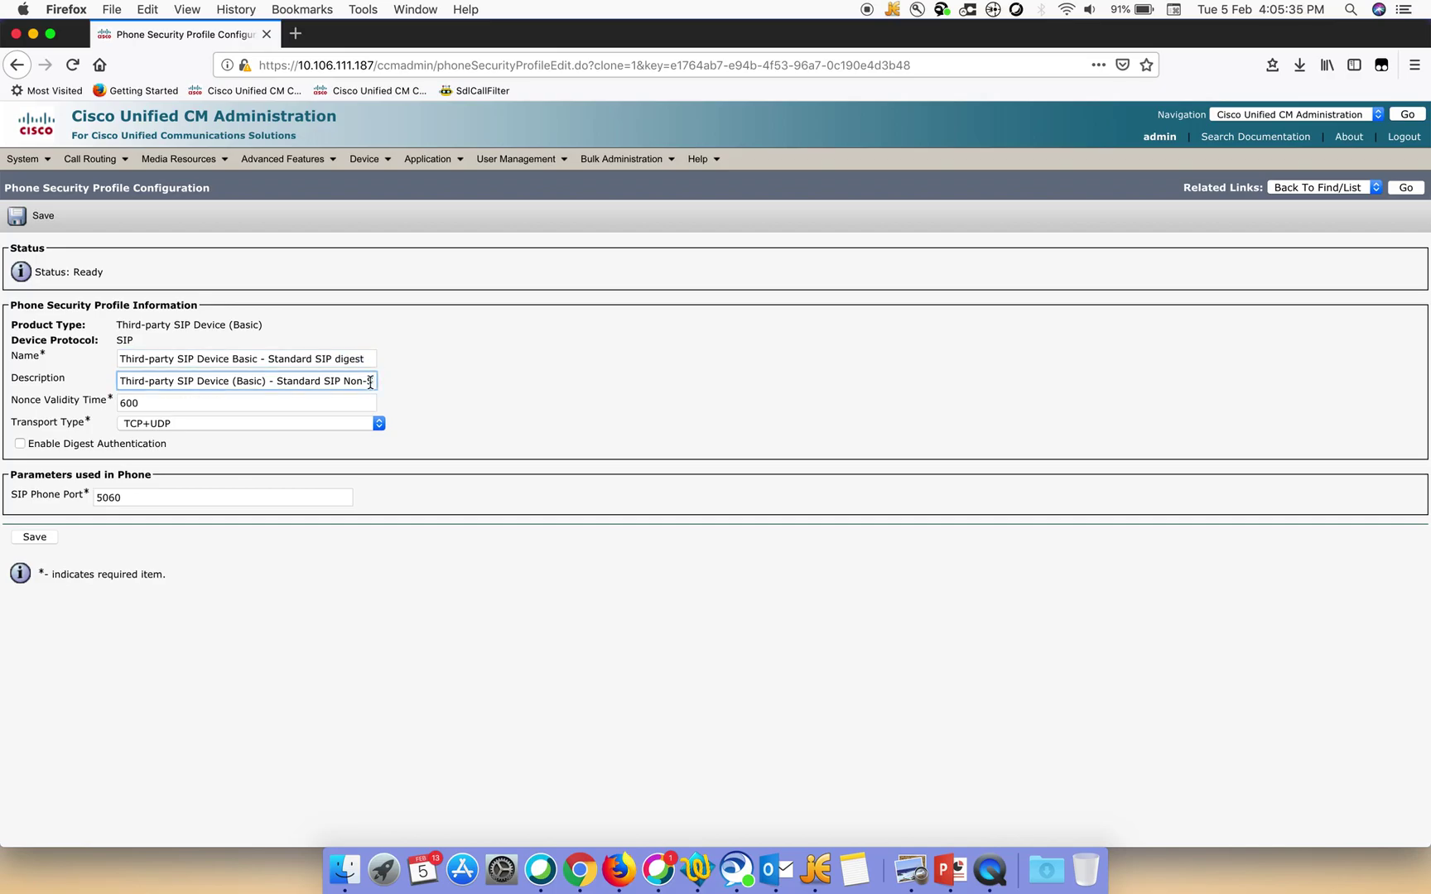
pyautogui.press('Right')
pyautogui.press('Right')
pyautogui.press('Right')
pyautogui.press('Right')
pyautogui.press('Right')
pyautogui.press('Right')
pyautogui.press('Right')
pyautogui.press('Right')
pyautogui.press('Right')
pyautogui.press('Right')
pyautogui.press('Right')
pyautogui.press('Right')
pyautogui.press('Right')
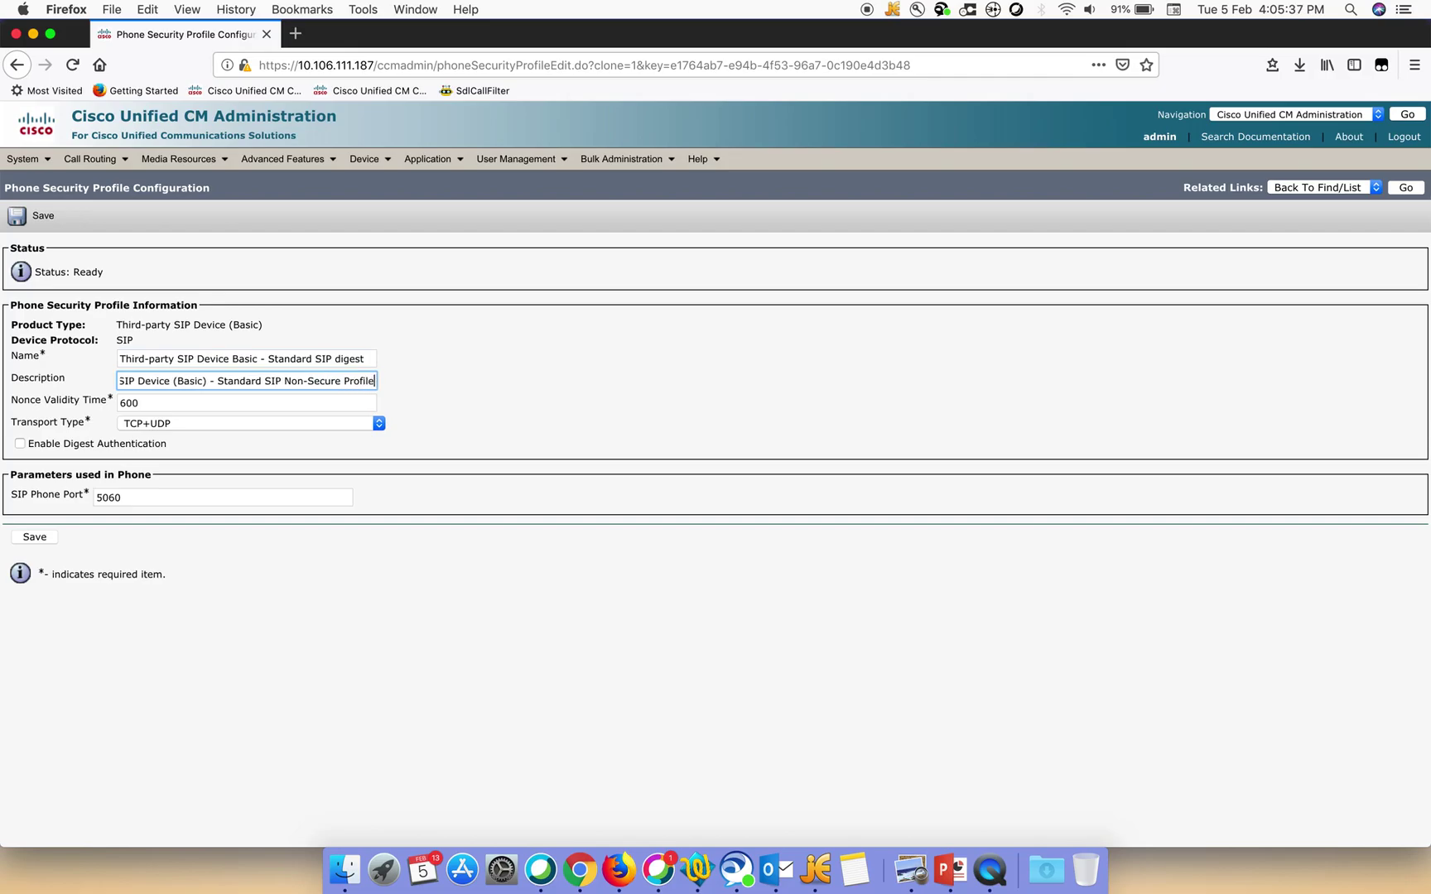
pyautogui.press('BackSpace')
pyautogui.press('BackSpace')
pyautogui.press('BackSpace')
pyautogui.press('BackSpace')
pyautogui.press('BackSpace')
pyautogui.press('BackSpace')
pyautogui.press('BackSpace')
pyautogui.press('BackSpace')
pyautogui.press('BackSpace')
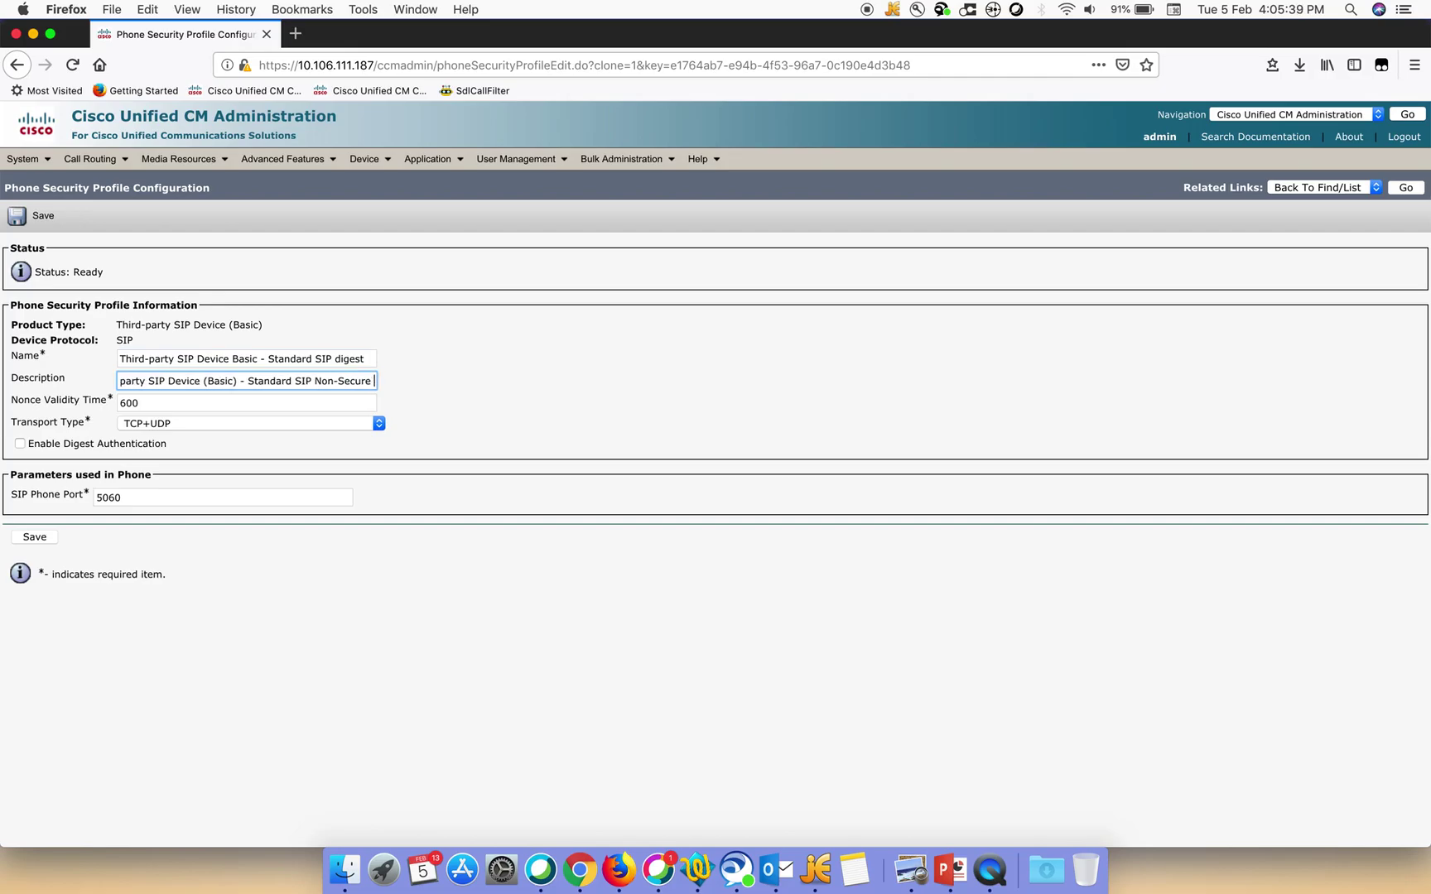
pyautogui.press('BackSpace')
pyautogui.press('BackSpace')
pyautogui.press('BackSpace')
pyautogui.press('BackSpace')
pyautogui.press('BackSpace')
pyautogui.press('BackSpace')
pyautogui.press('BackSpace')
pyautogui.press('BackSpace')
pyautogui.press('BackSpace')
pyautogui.press('BackSpace')
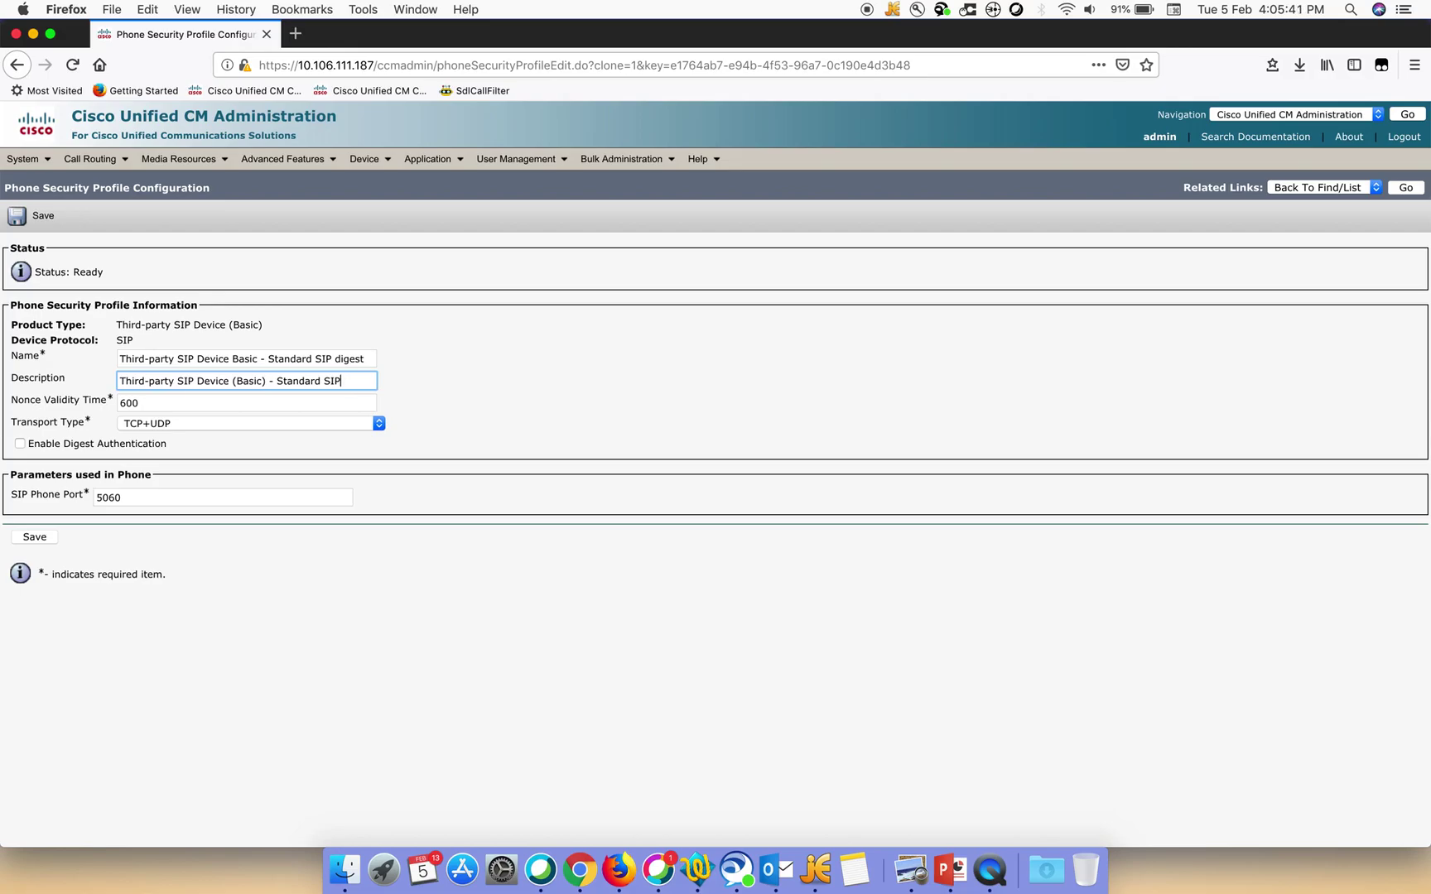
pyautogui.write('digest')
# Enable digest authentication and save the new security profile
pyautogui.click(21, 443)
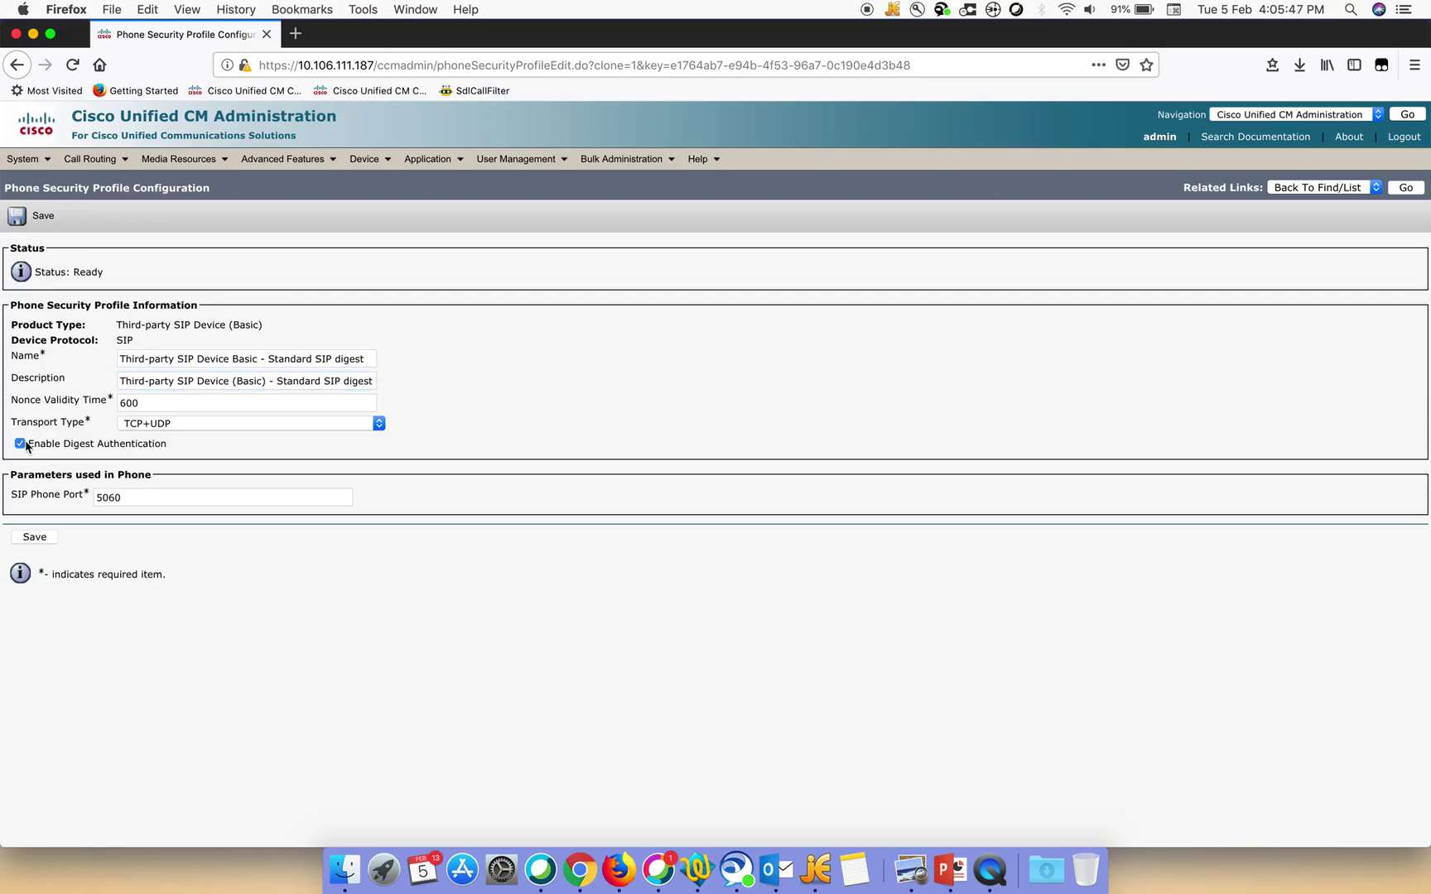
pyautogui.click(36, 539)
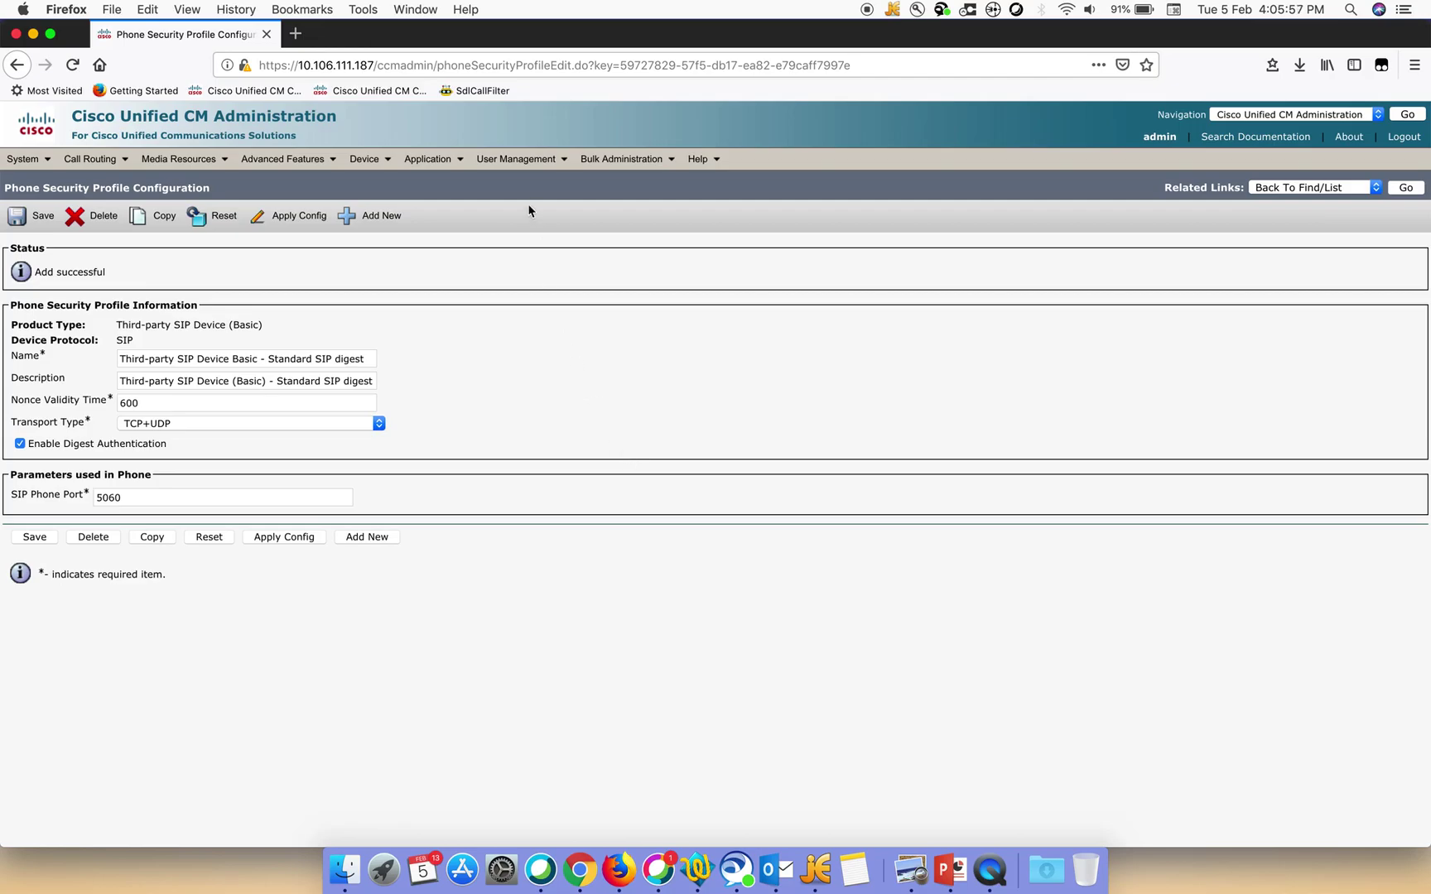
pyautogui.moveTo(495, 166)
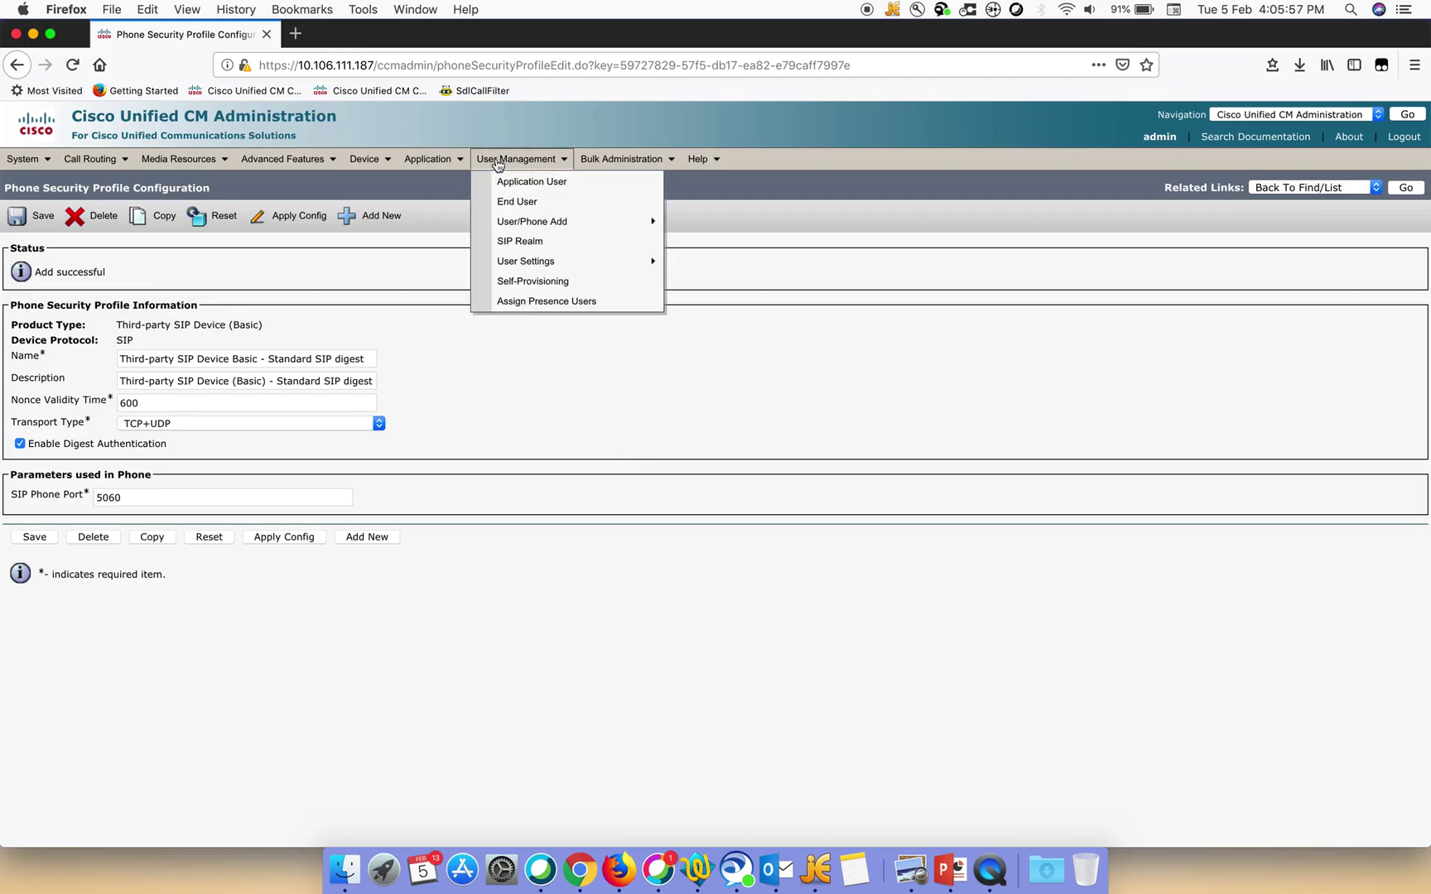
# Start a new end user with user ID tac
pyautogui.click(513, 203)
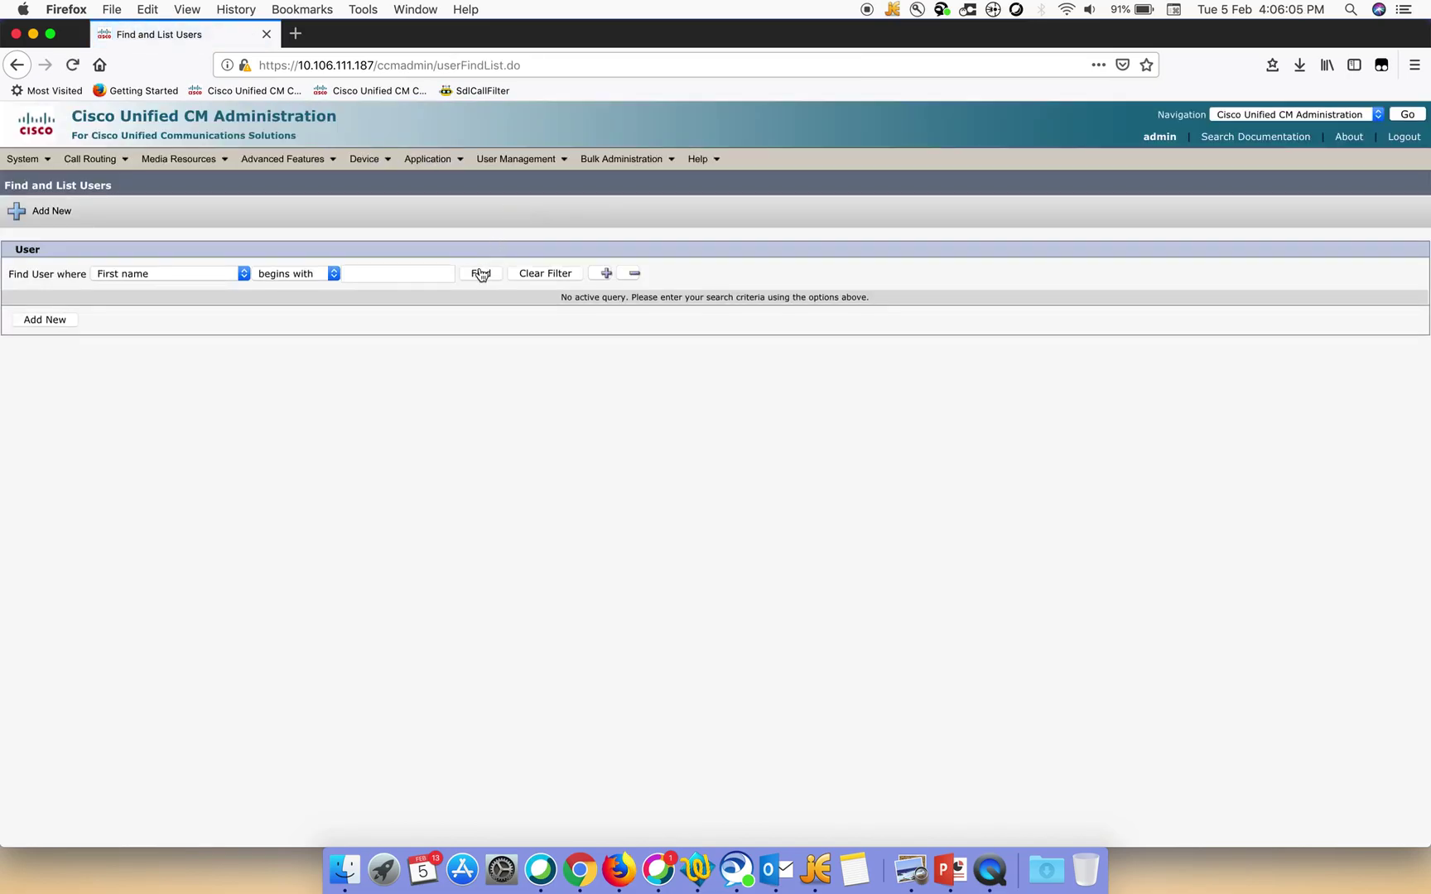
pyautogui.click(66, 327)
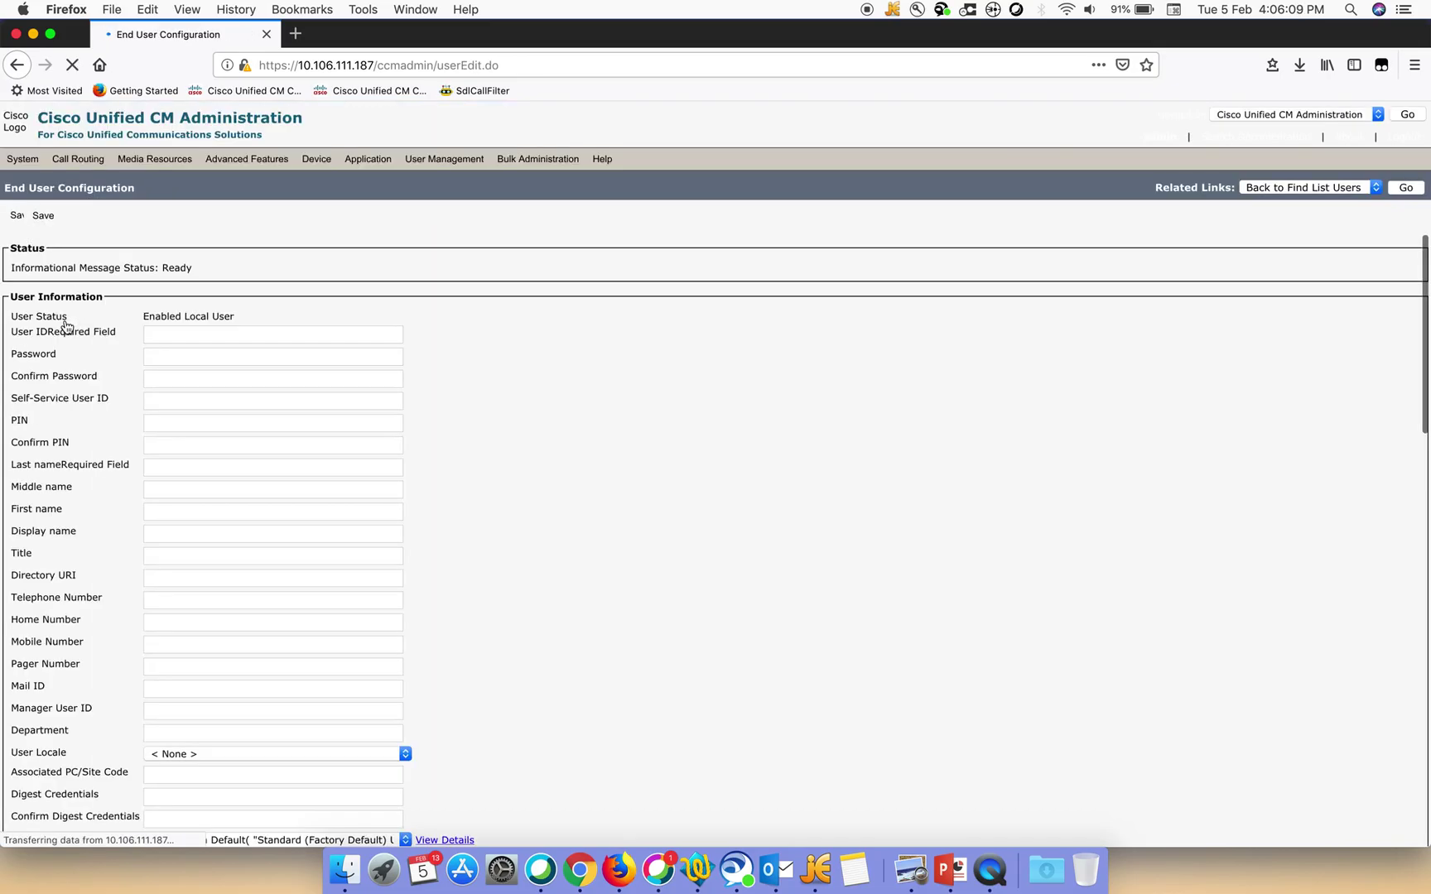
pyautogui.click(190, 342)
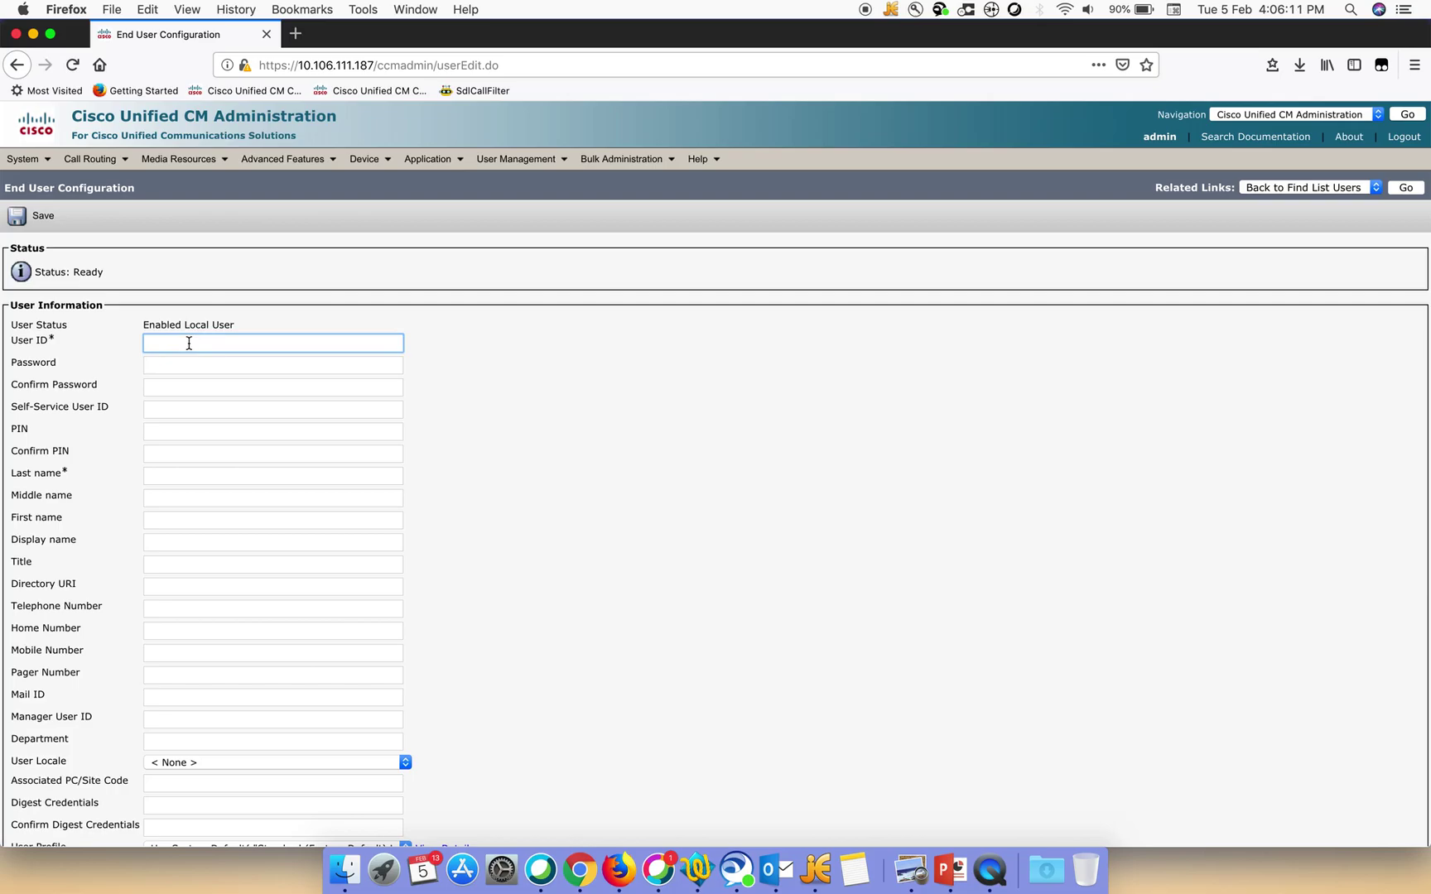
pyautogui.write('tac')
# Enter and confirm the user's password and PIN, and set last name tac
pyautogui.click(177, 367)
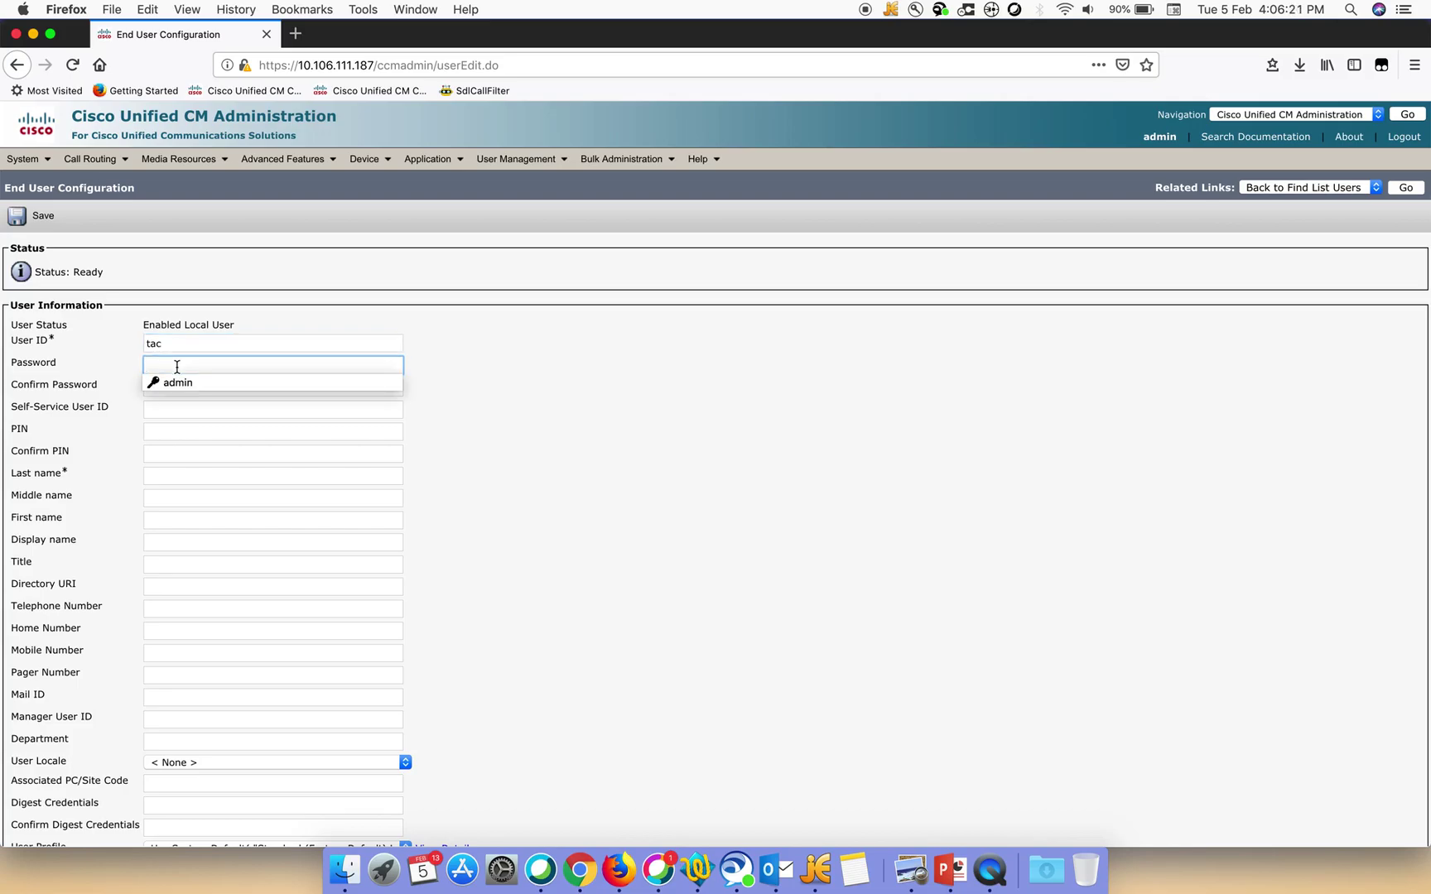
pyautogui.write('c')
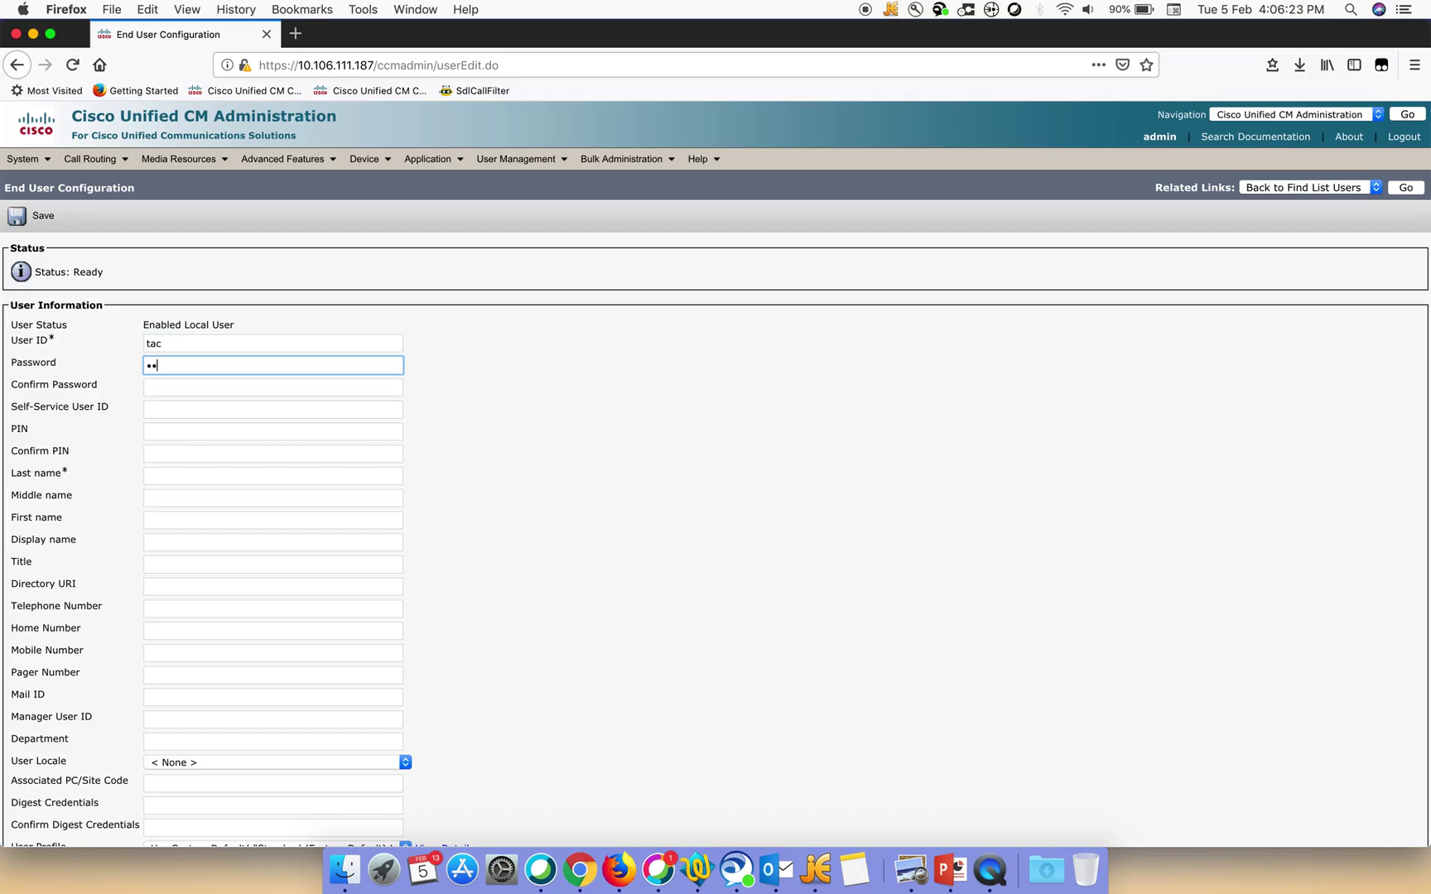
pyautogui.write('isco')
pyautogui.click(174, 389)
pyautogui.write('cis')
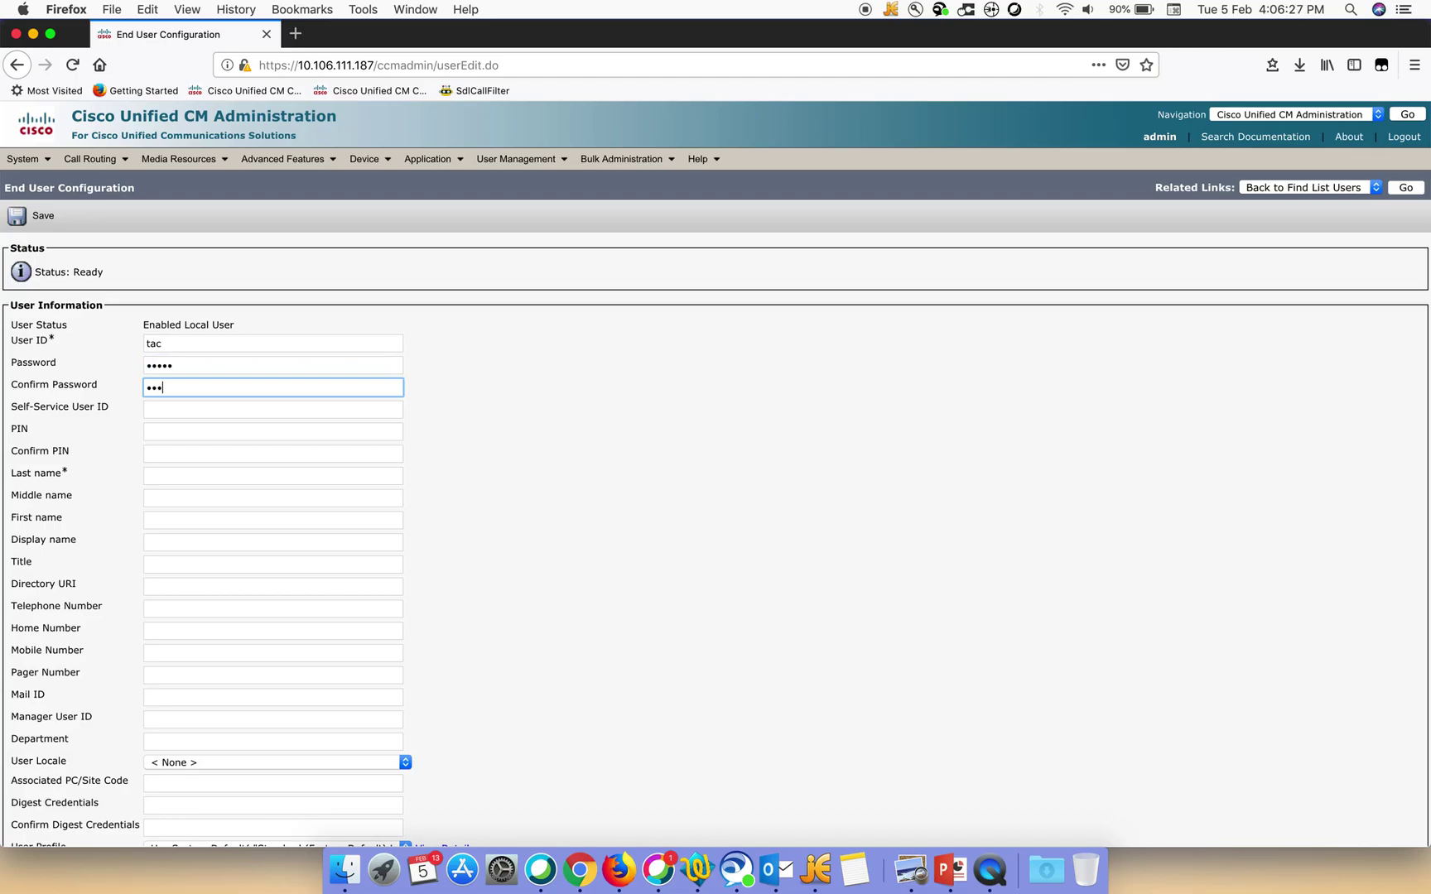
pyautogui.write('co')
pyautogui.click(182, 432)
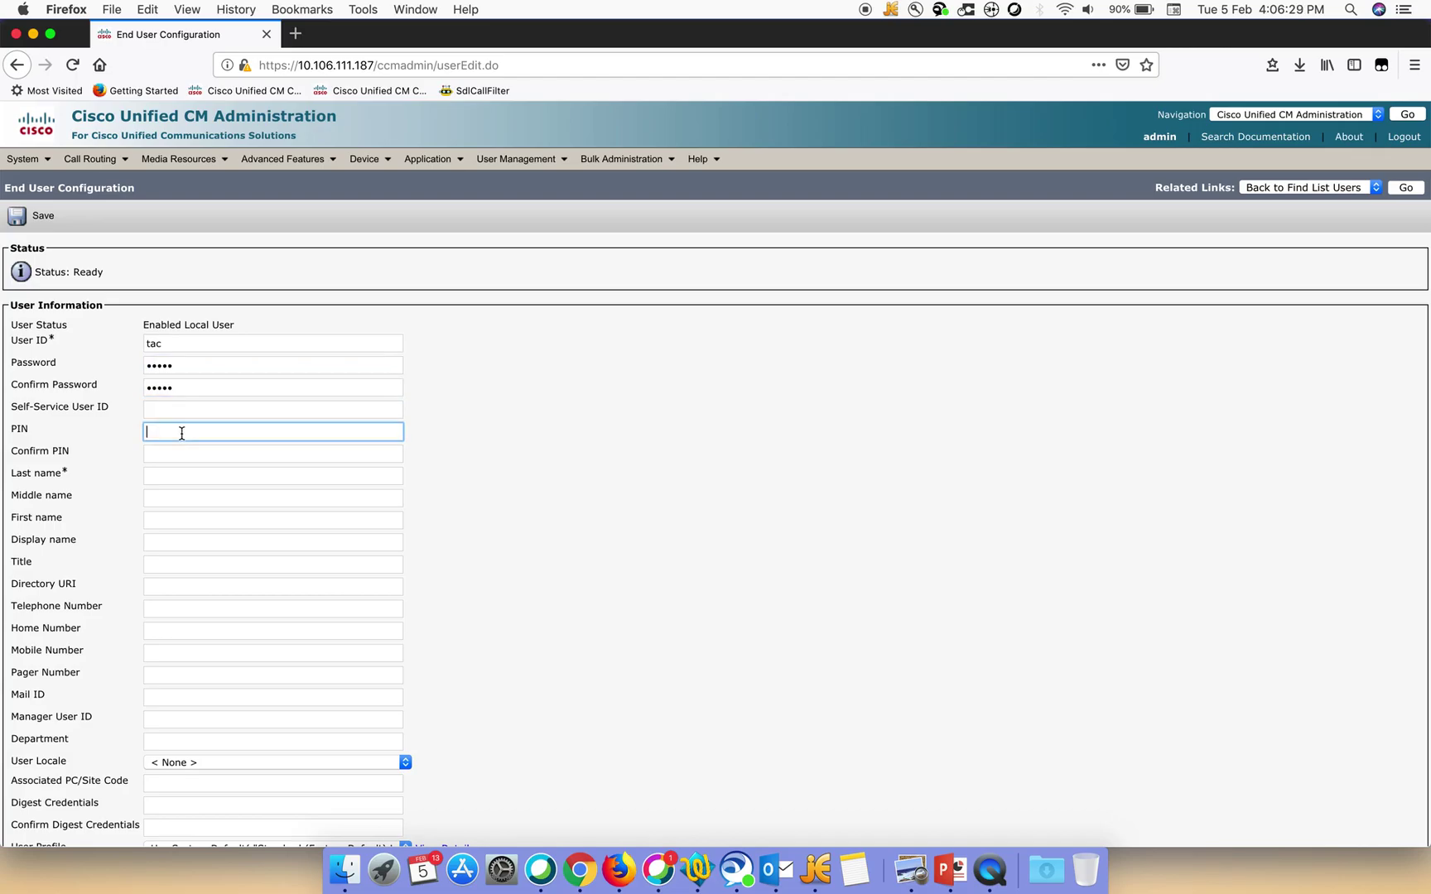
pyautogui.write('12345')
pyautogui.click(180, 455)
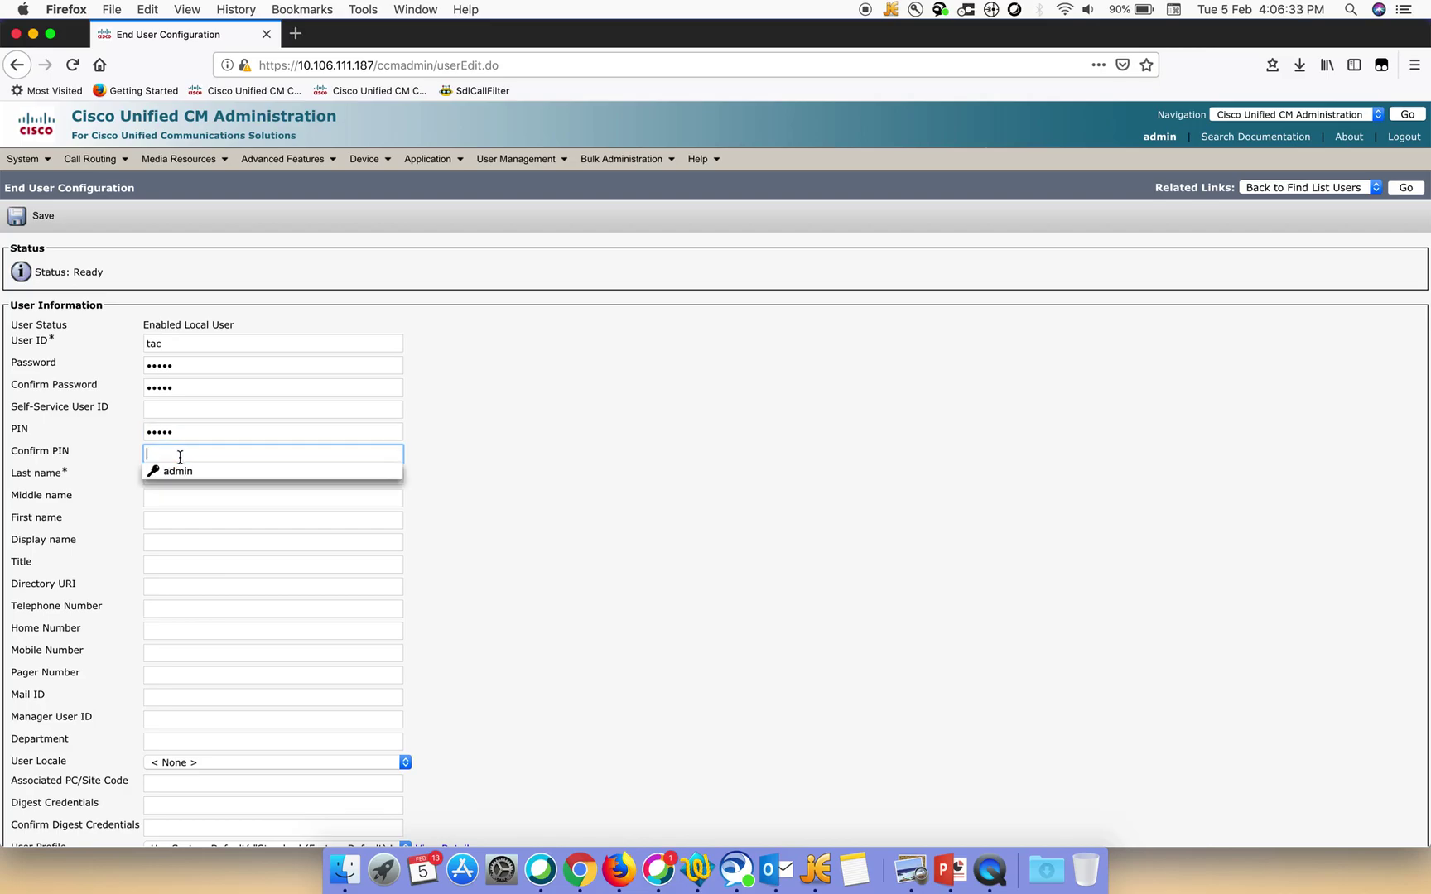
pyautogui.write('12345')
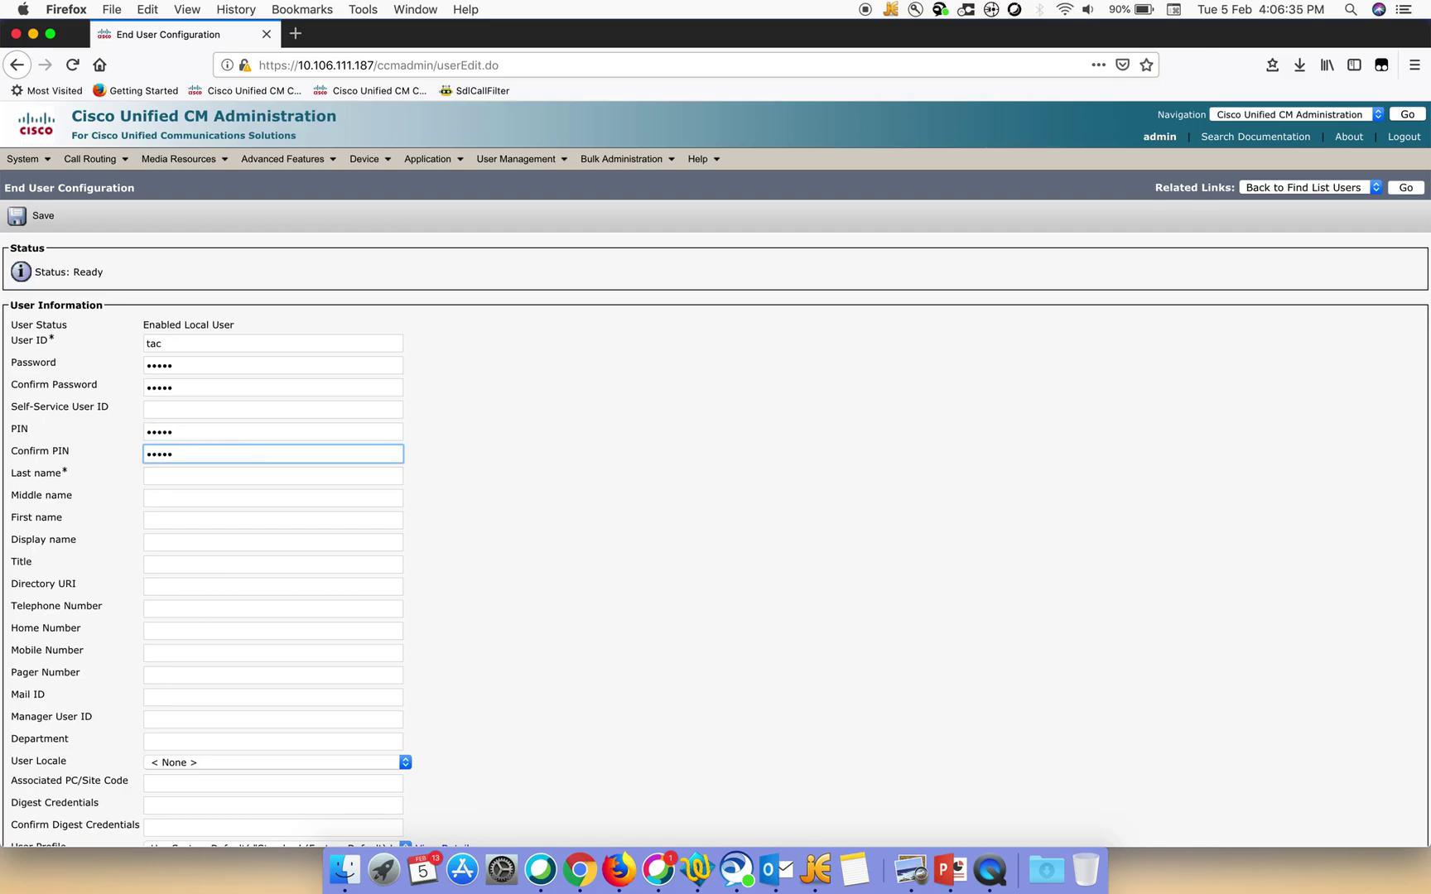
pyautogui.click(174, 478)
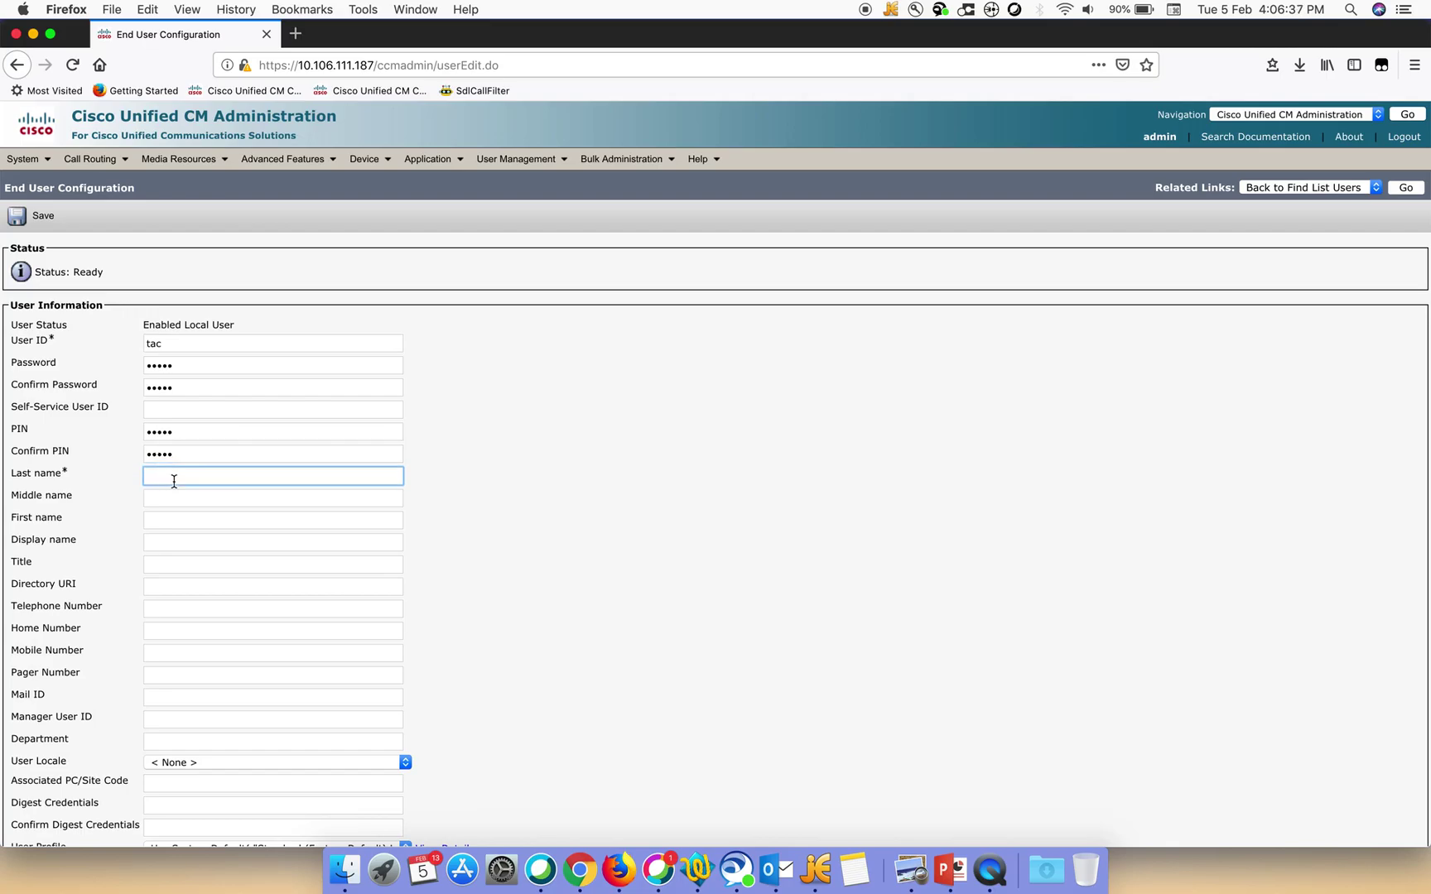
pyautogui.write('tac')
pyautogui.click(533, 604)
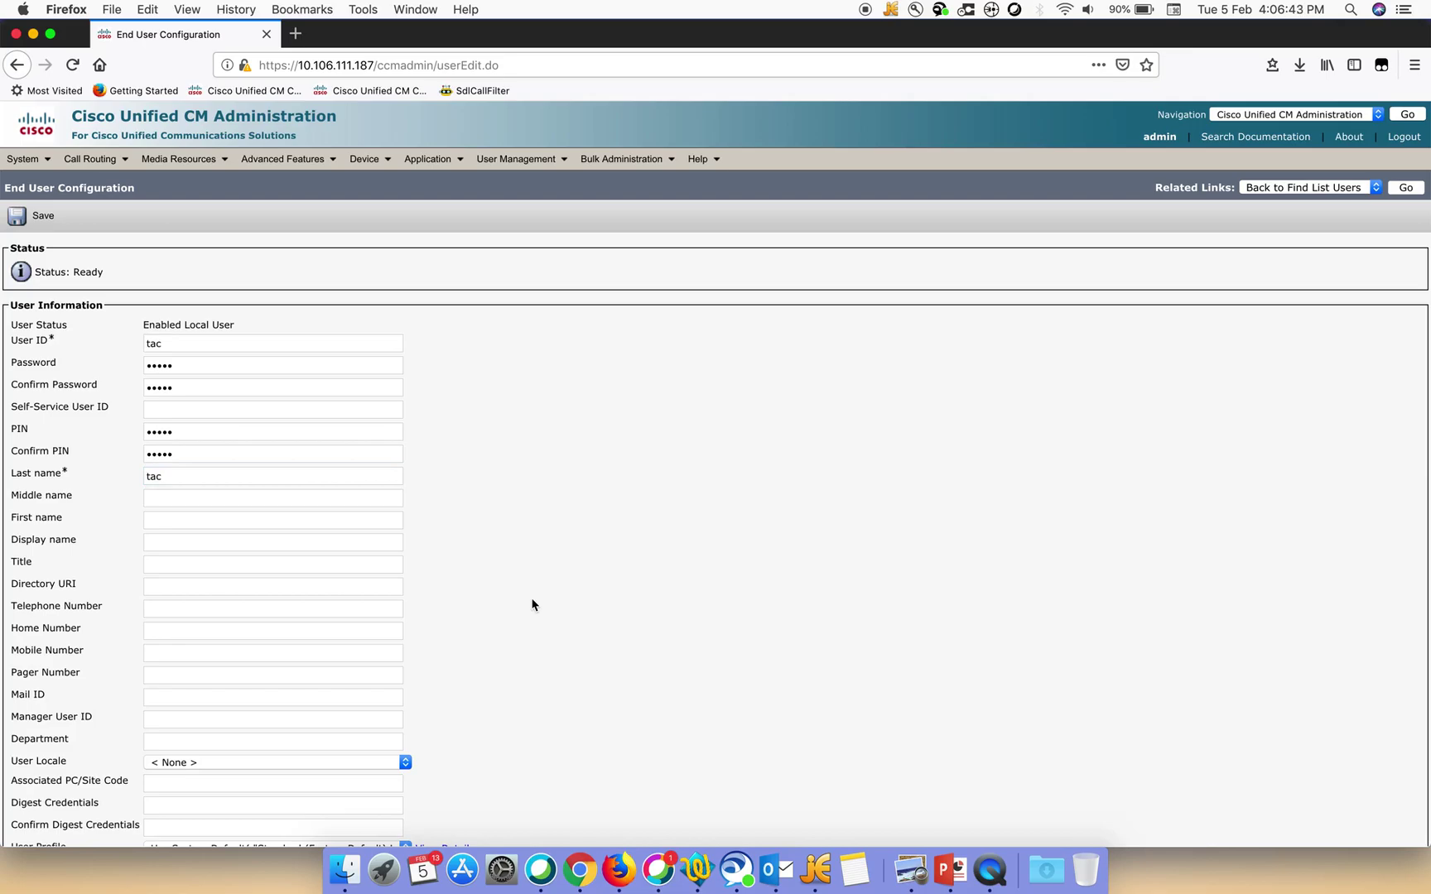
# Enter the digest credentials and try saving, dismissing the mismatch warning
pyautogui.scroll(-3, 532, 604)
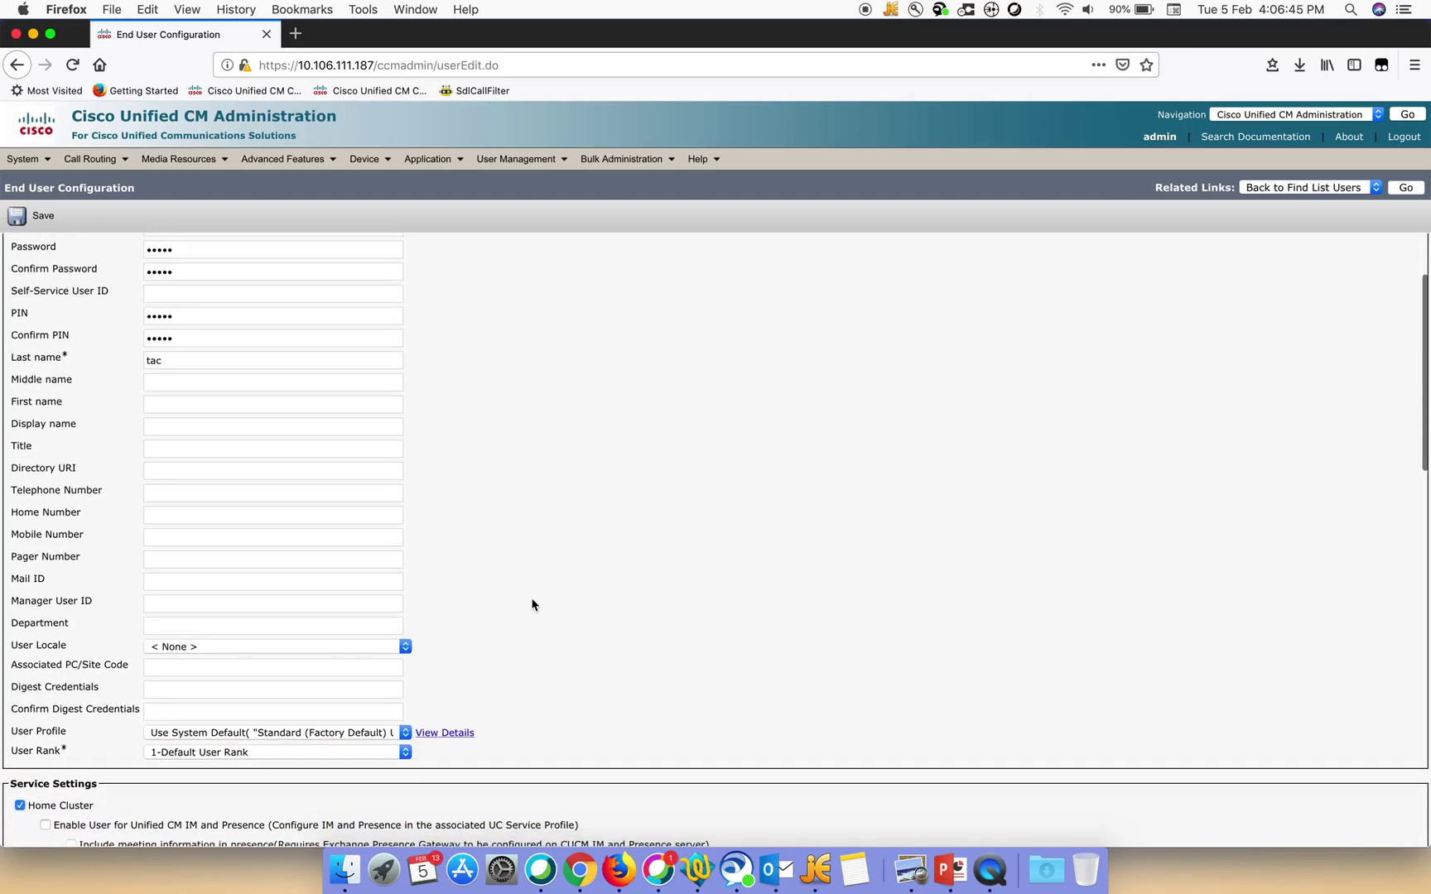
pyautogui.click(173, 693)
pyautogui.write('tac')
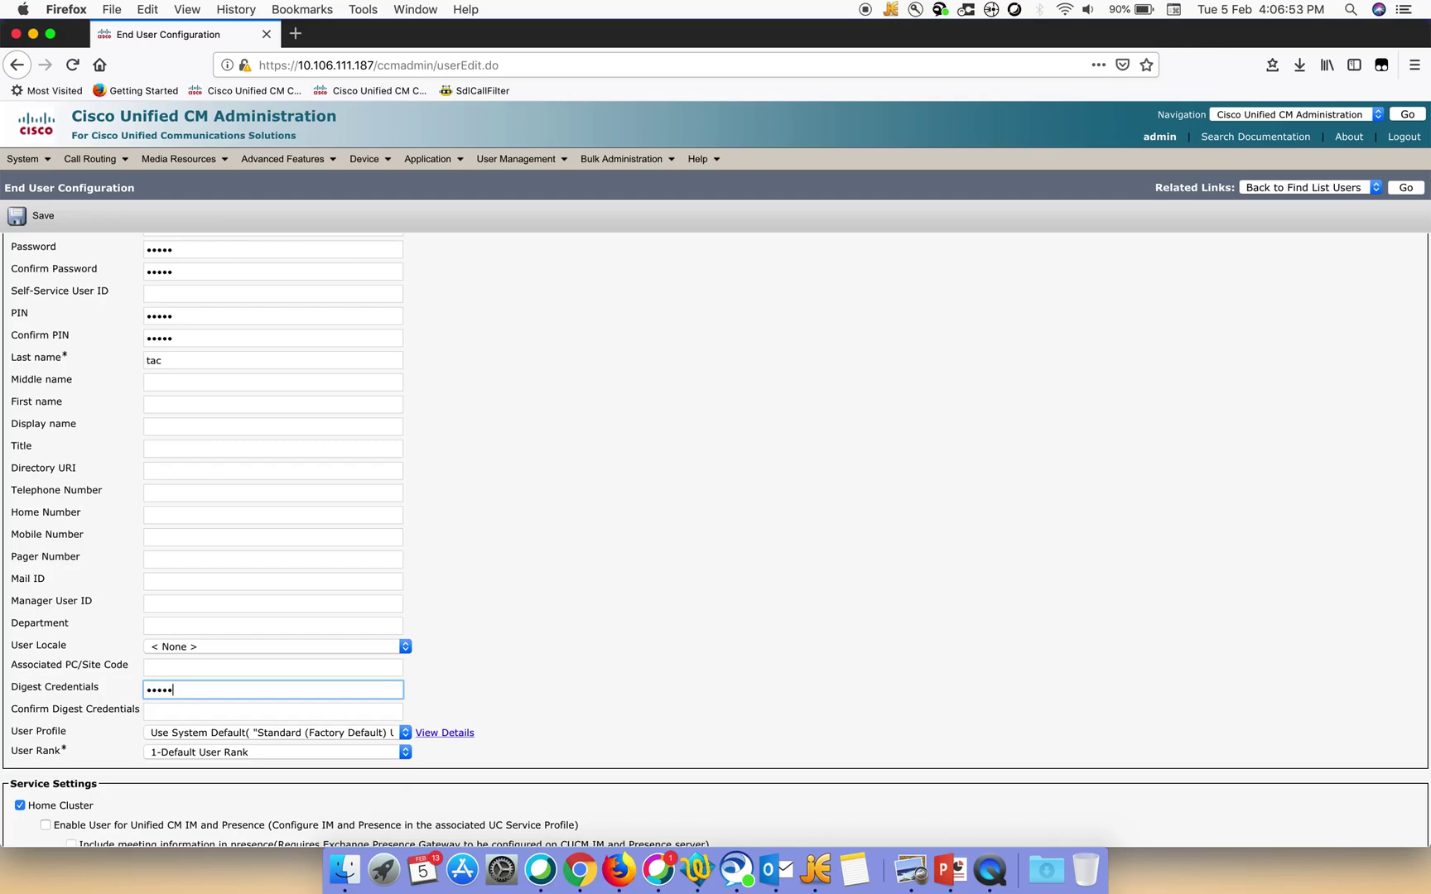
pyautogui.click(43, 216)
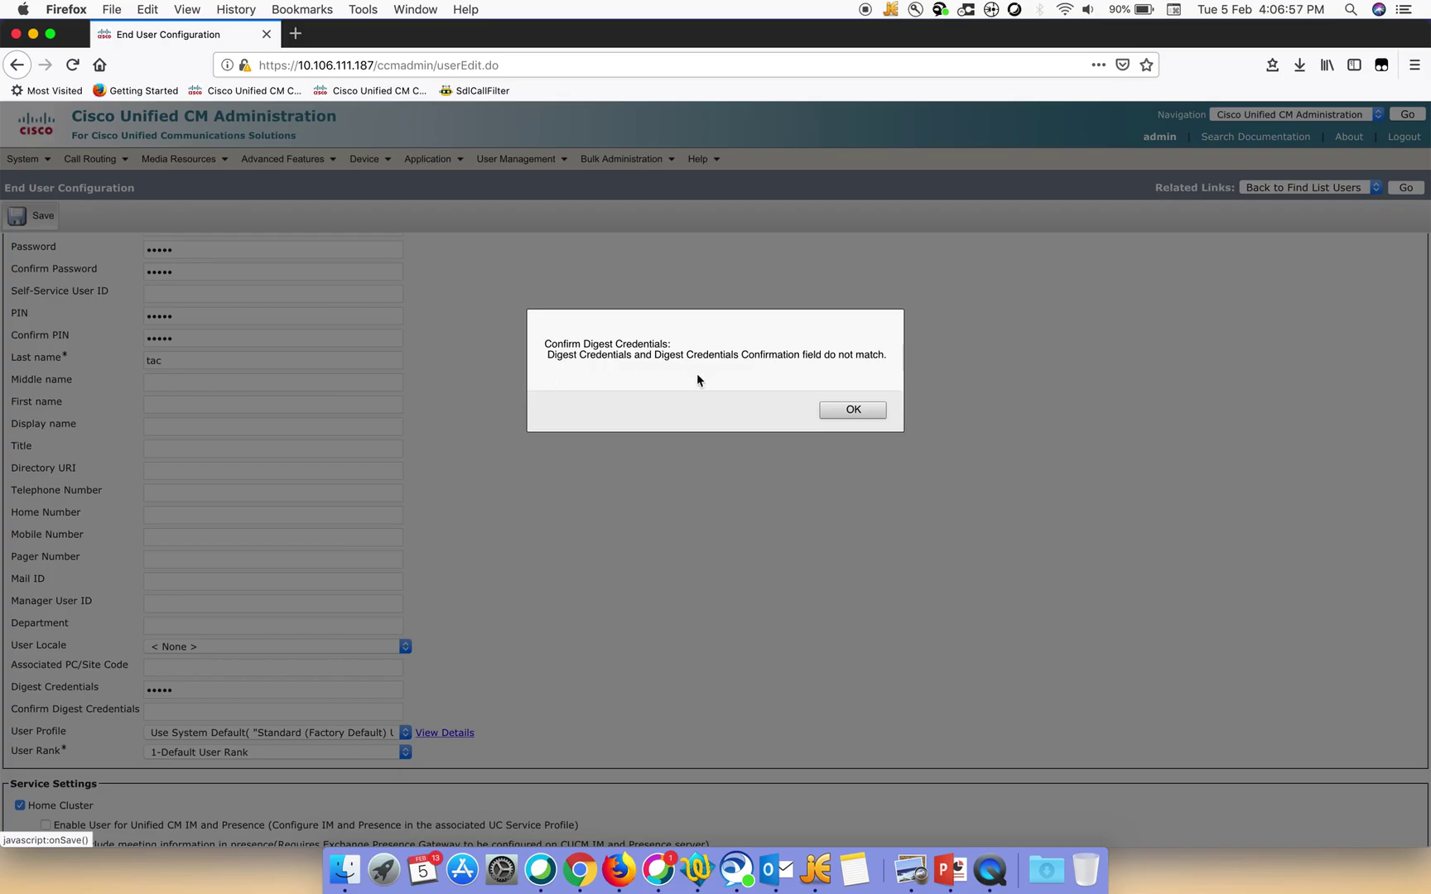
pyautogui.click(844, 411)
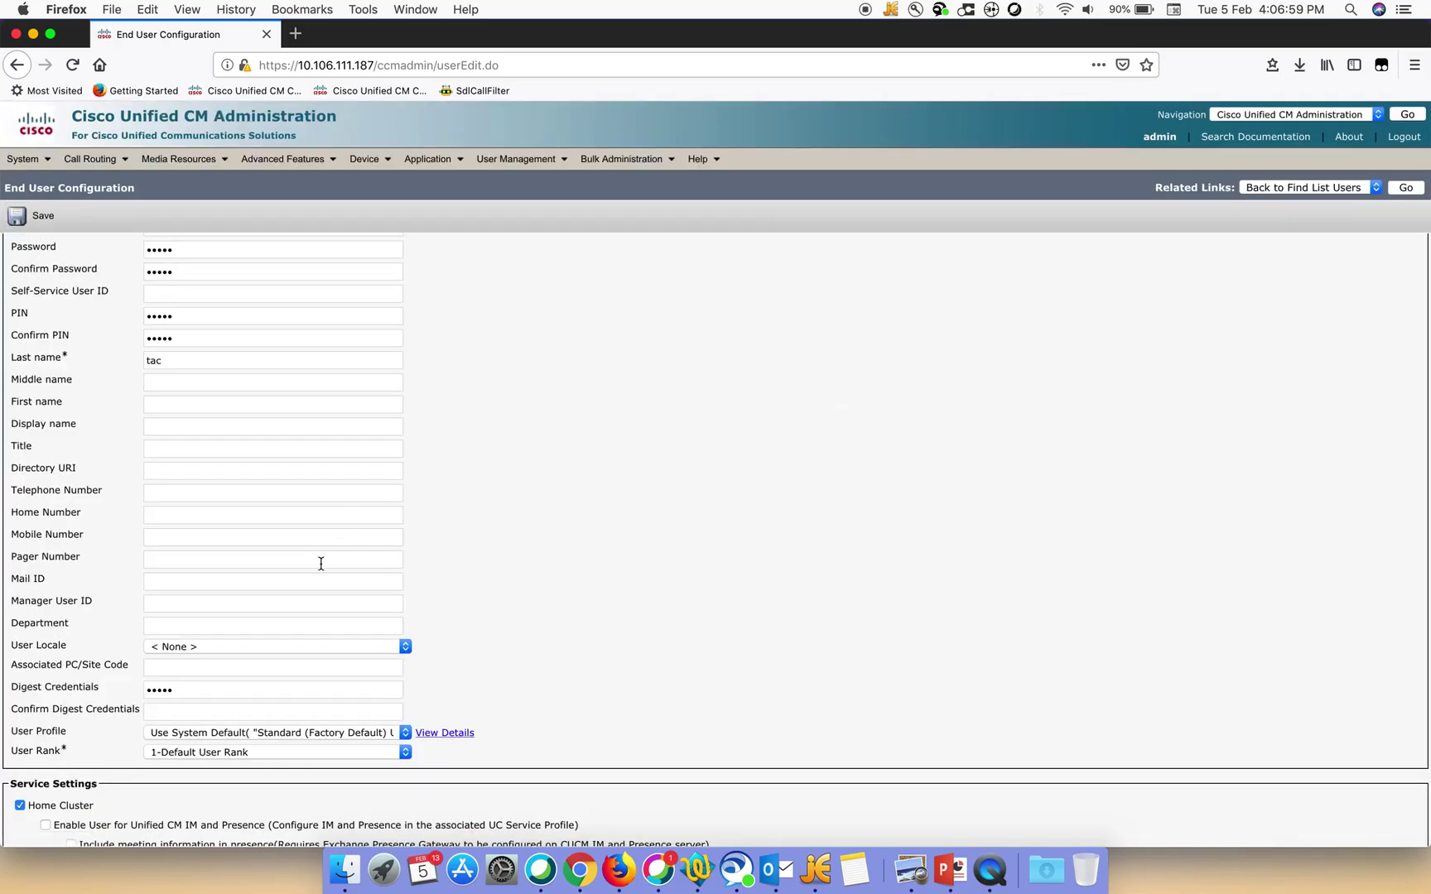
# Complete the digest credentials confirmation and save user tac successfully
pyautogui.click(183, 710)
pyautogui.write('c')
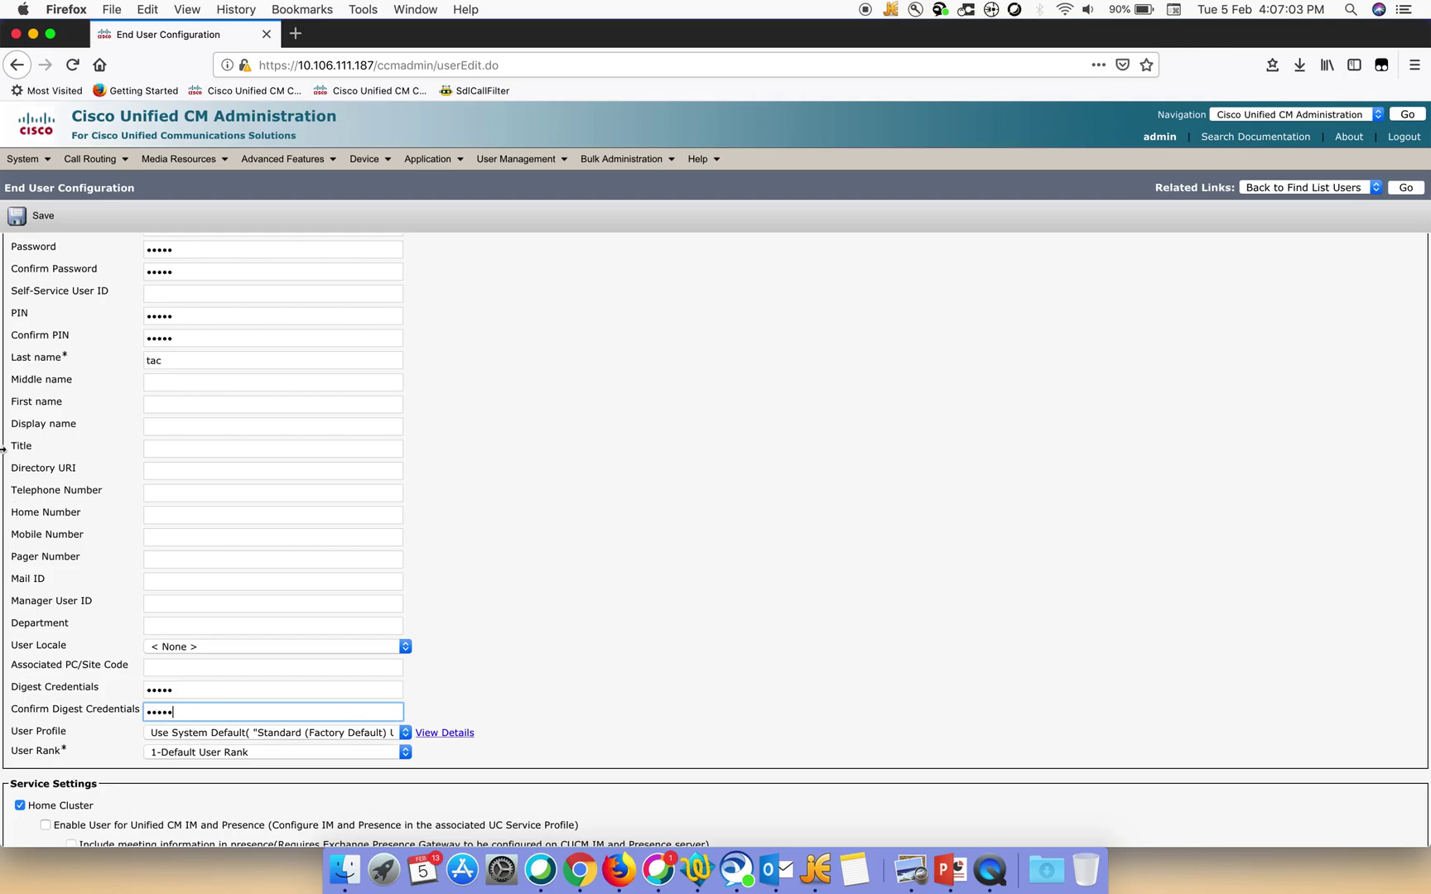
pyautogui.click(46, 219)
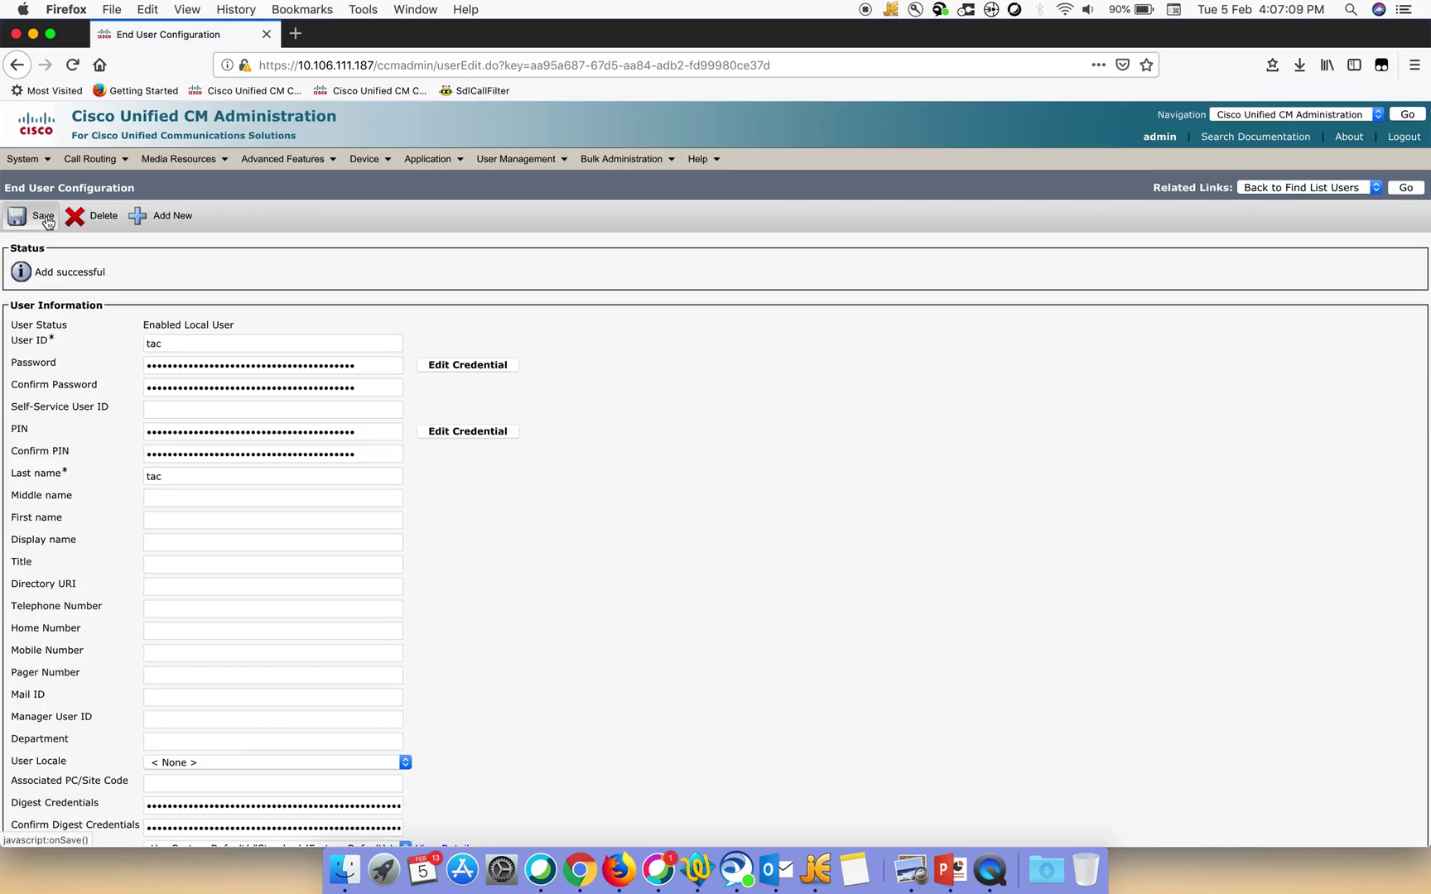
# Add a new phone from Device > Phone with type Third-party SIP Device (Basic)
pyautogui.click(366, 159)
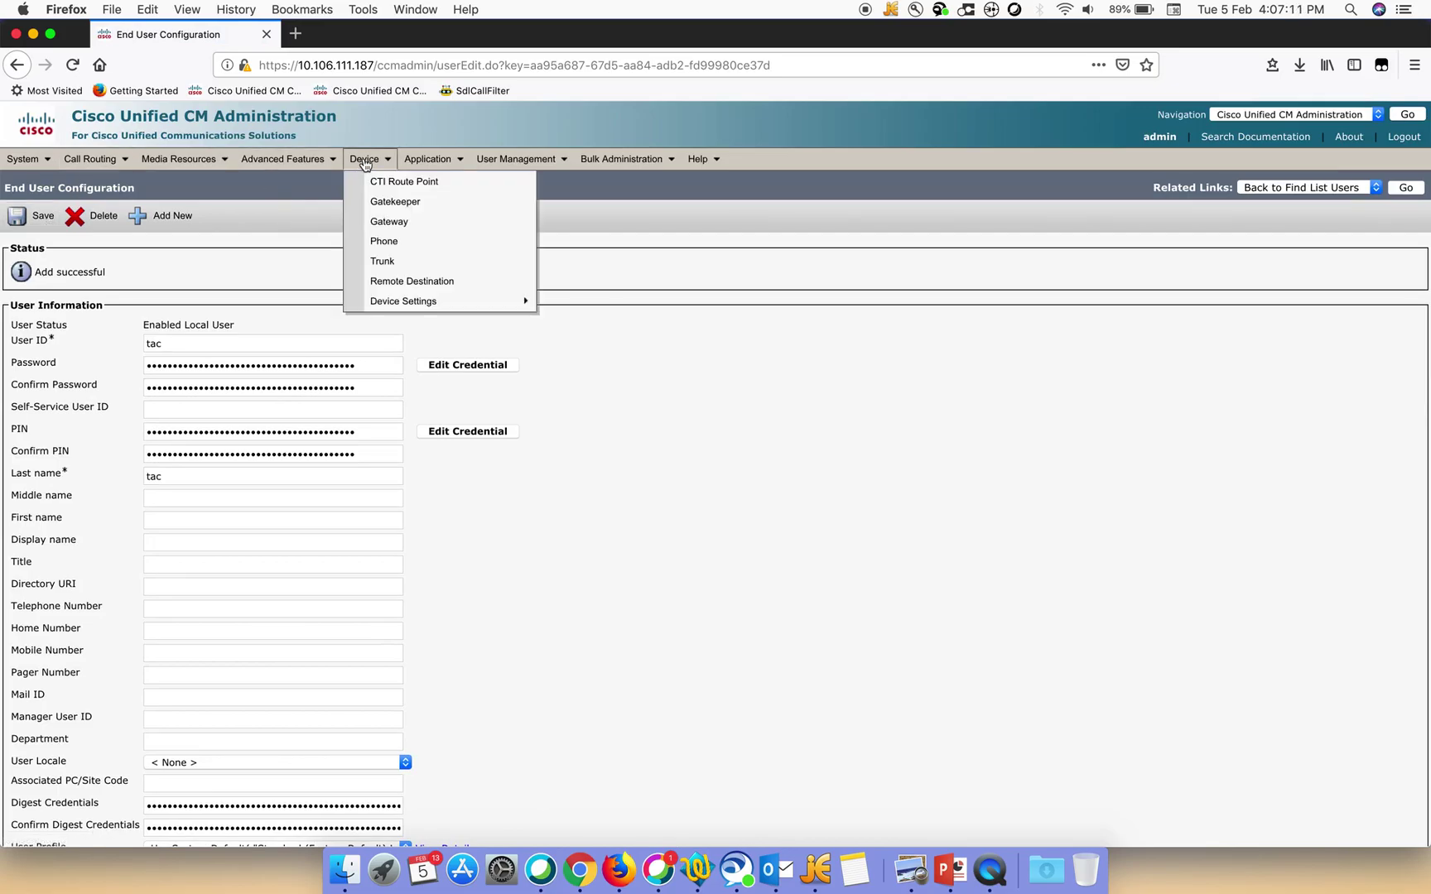
pyautogui.click(381, 244)
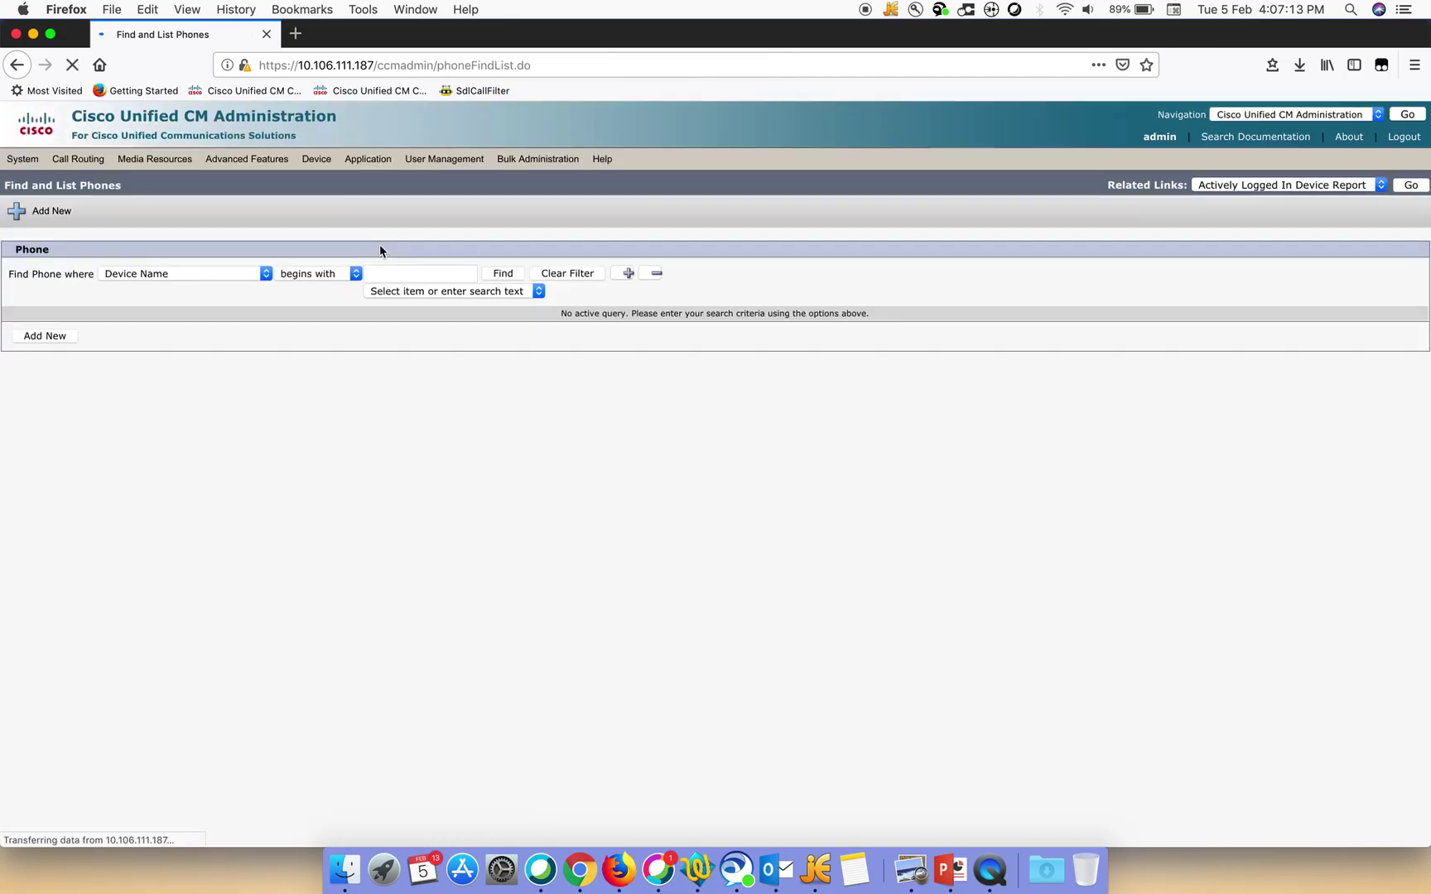
pyautogui.click(61, 341)
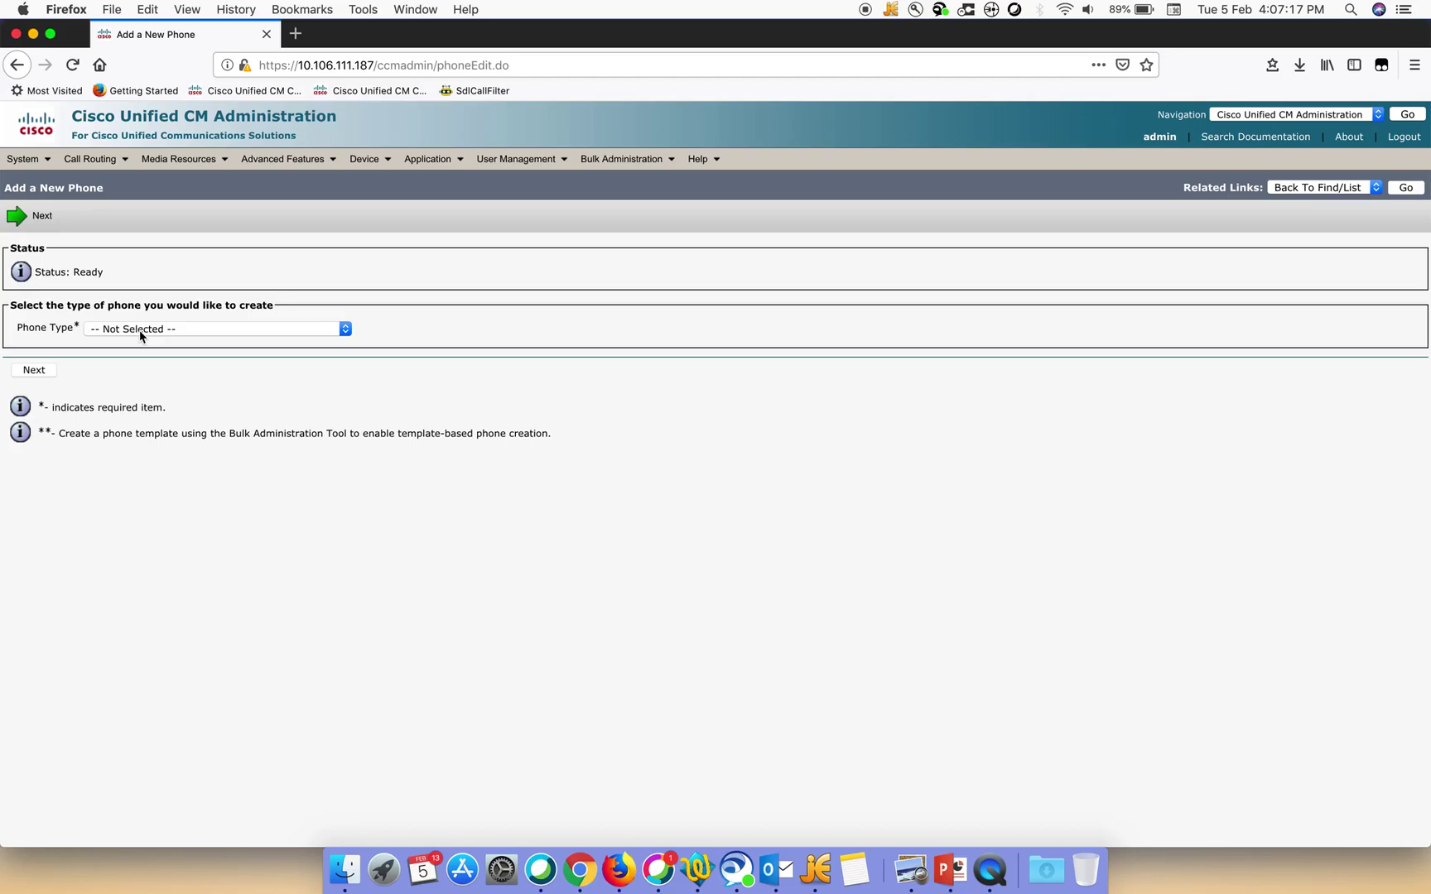
pyautogui.click(139, 330)
pyautogui.scroll(-10, 133, 551)
pyautogui.scroll(-8, 131, 557)
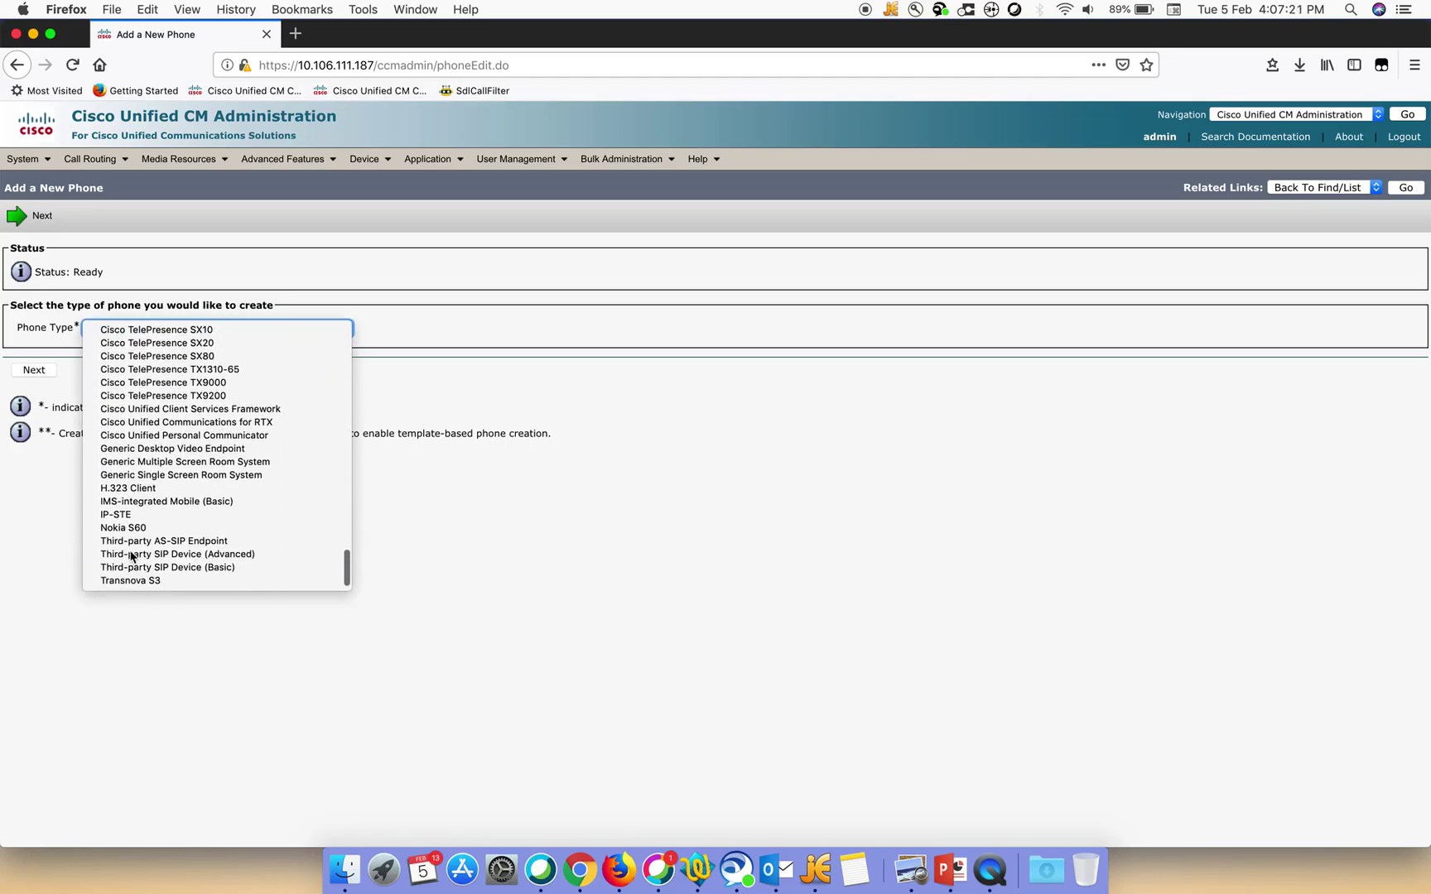
pyautogui.click(200, 573)
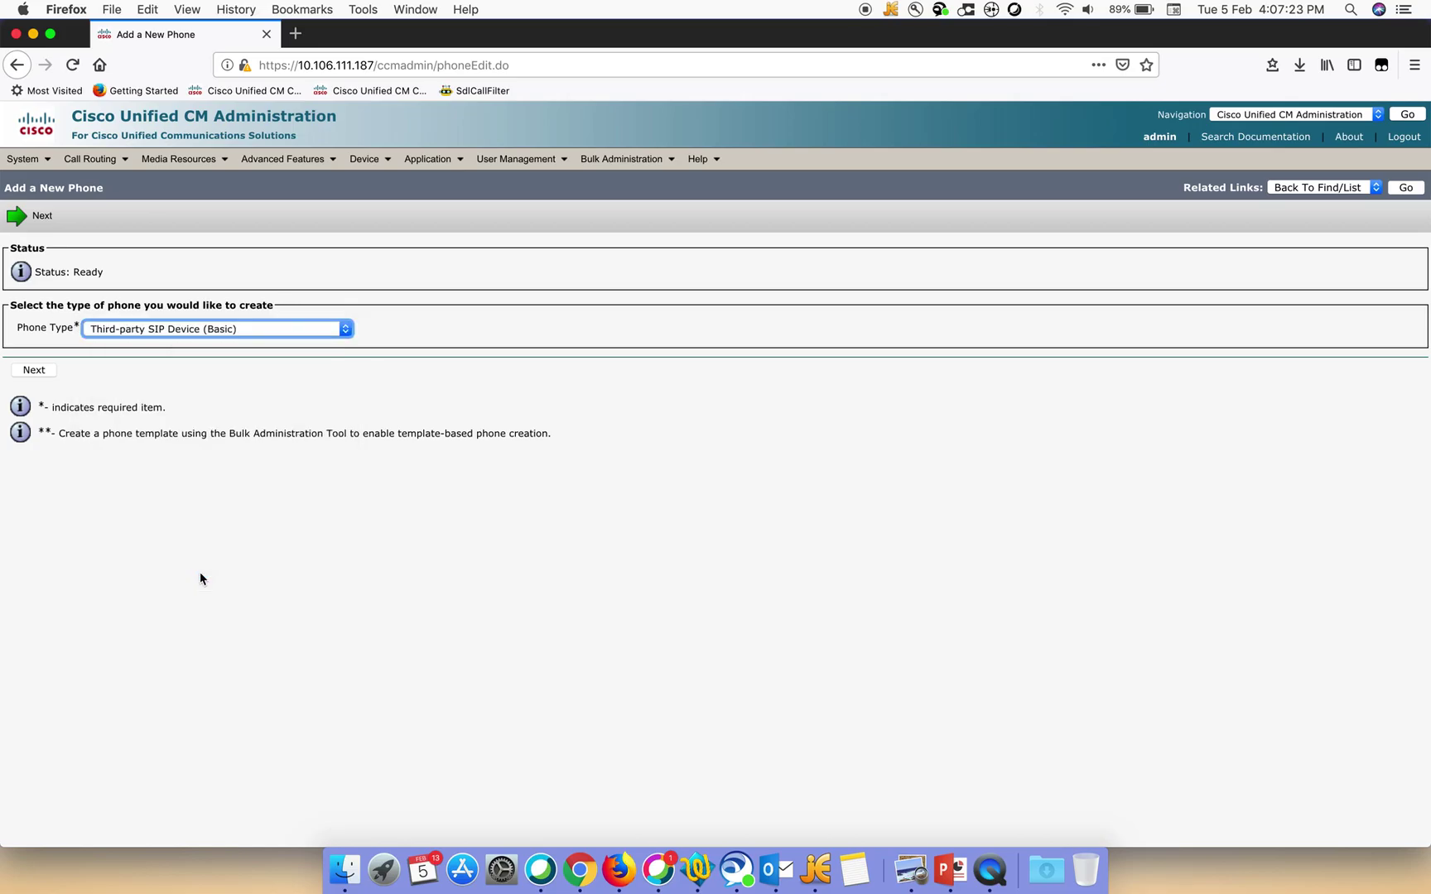
pyautogui.click(37, 374)
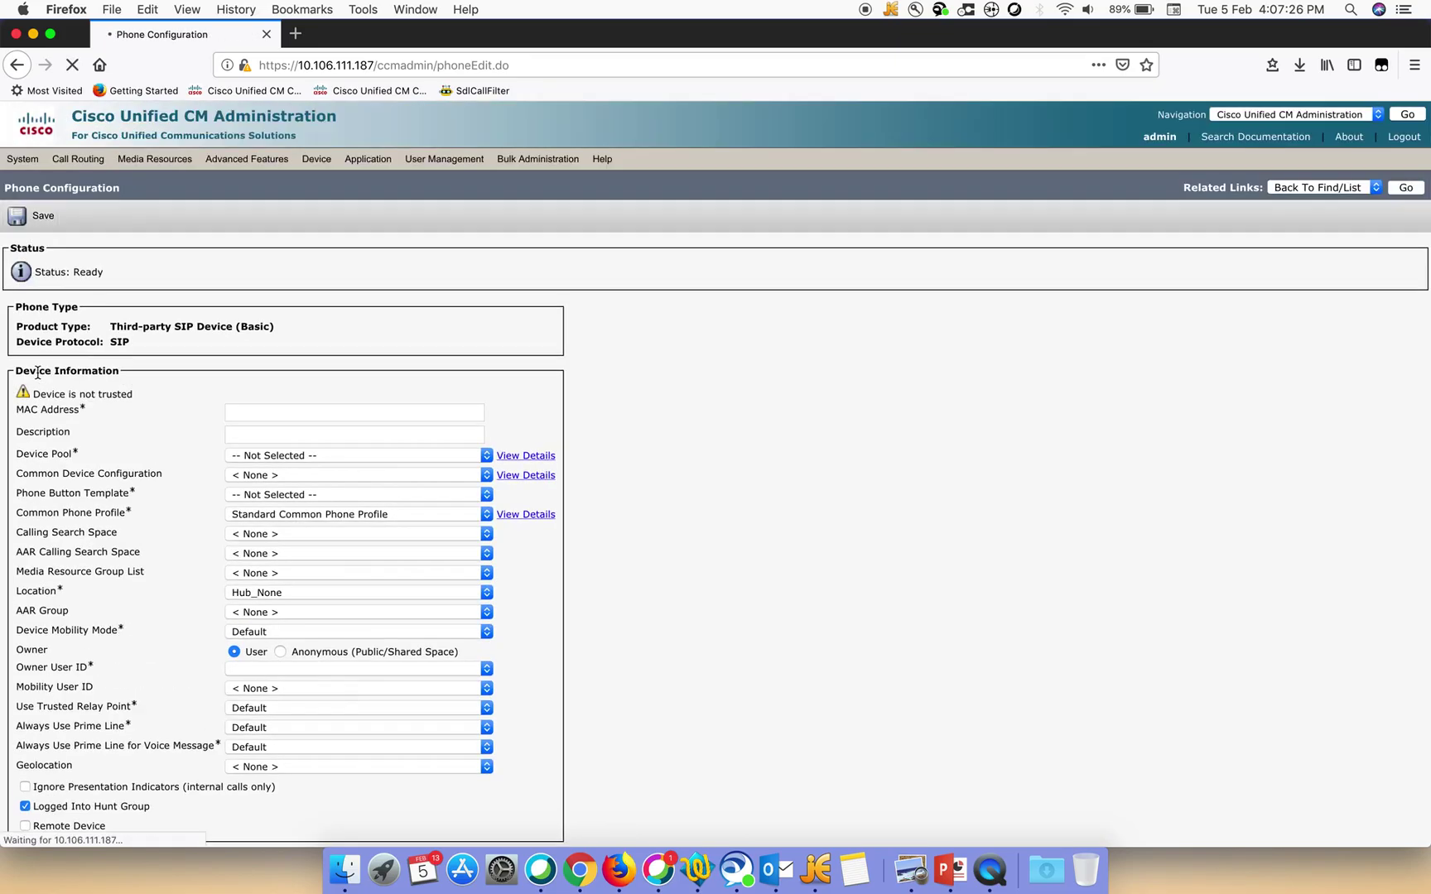
pyautogui.click(267, 411)
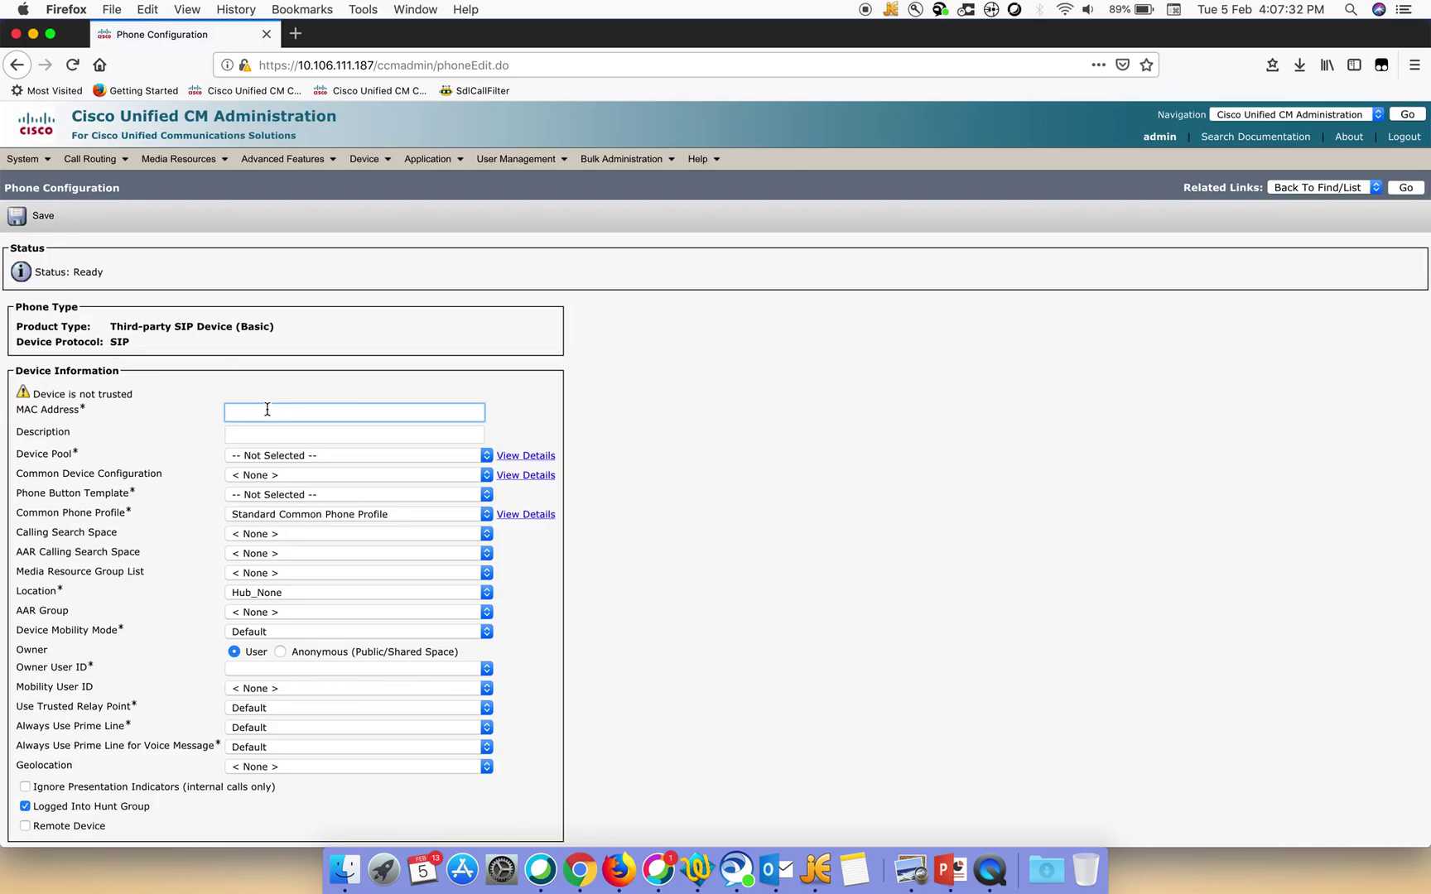
pyautogui.write('222222222222')
pyautogui.click(265, 456)
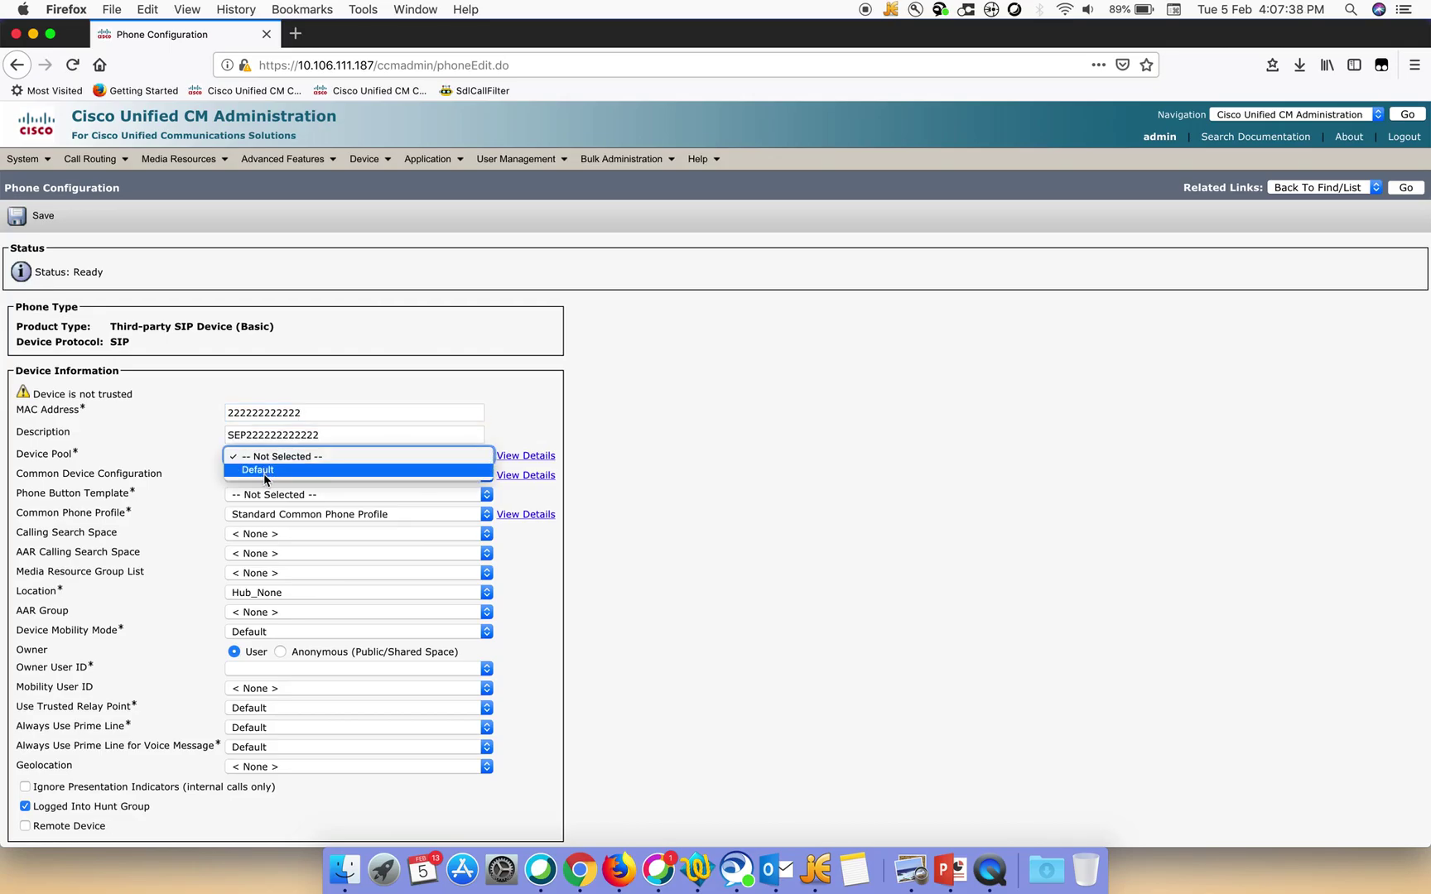
pyautogui.click(265, 470)
pyautogui.click(269, 495)
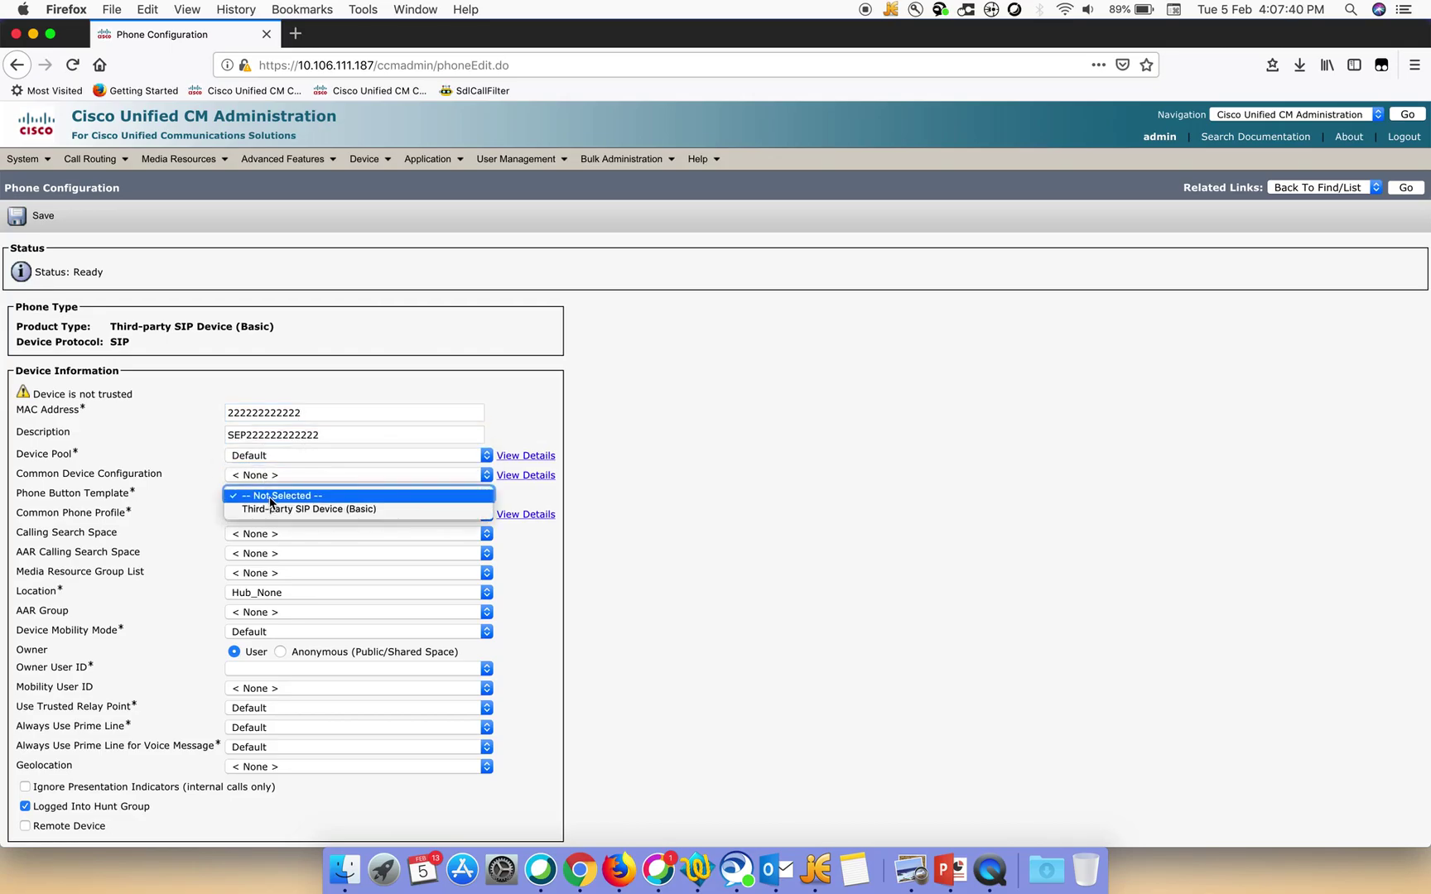
pyautogui.click(273, 510)
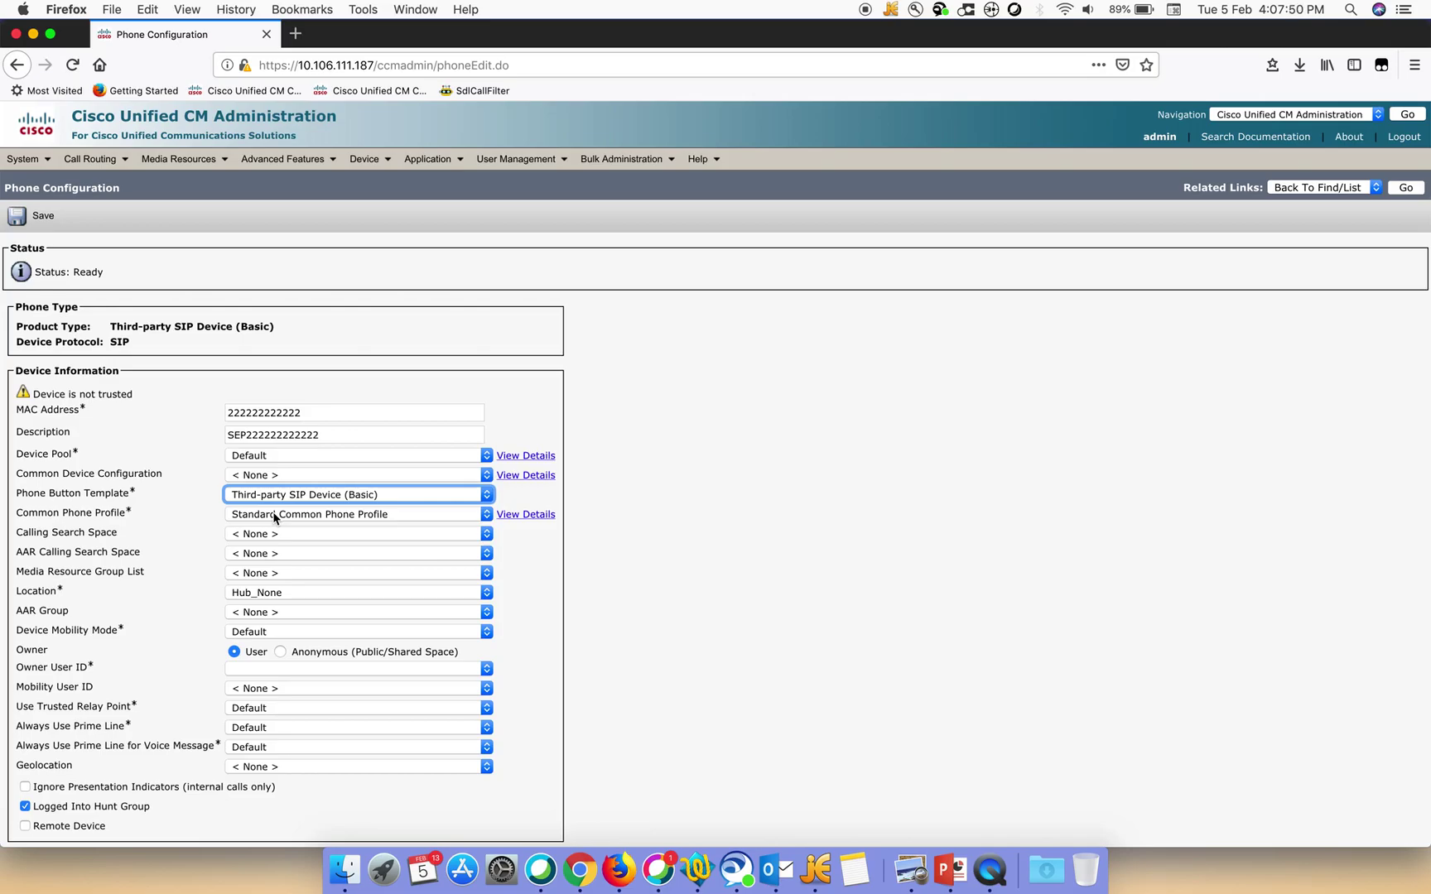
# Set the phone's owner user ID to tac
pyautogui.click(241, 669)
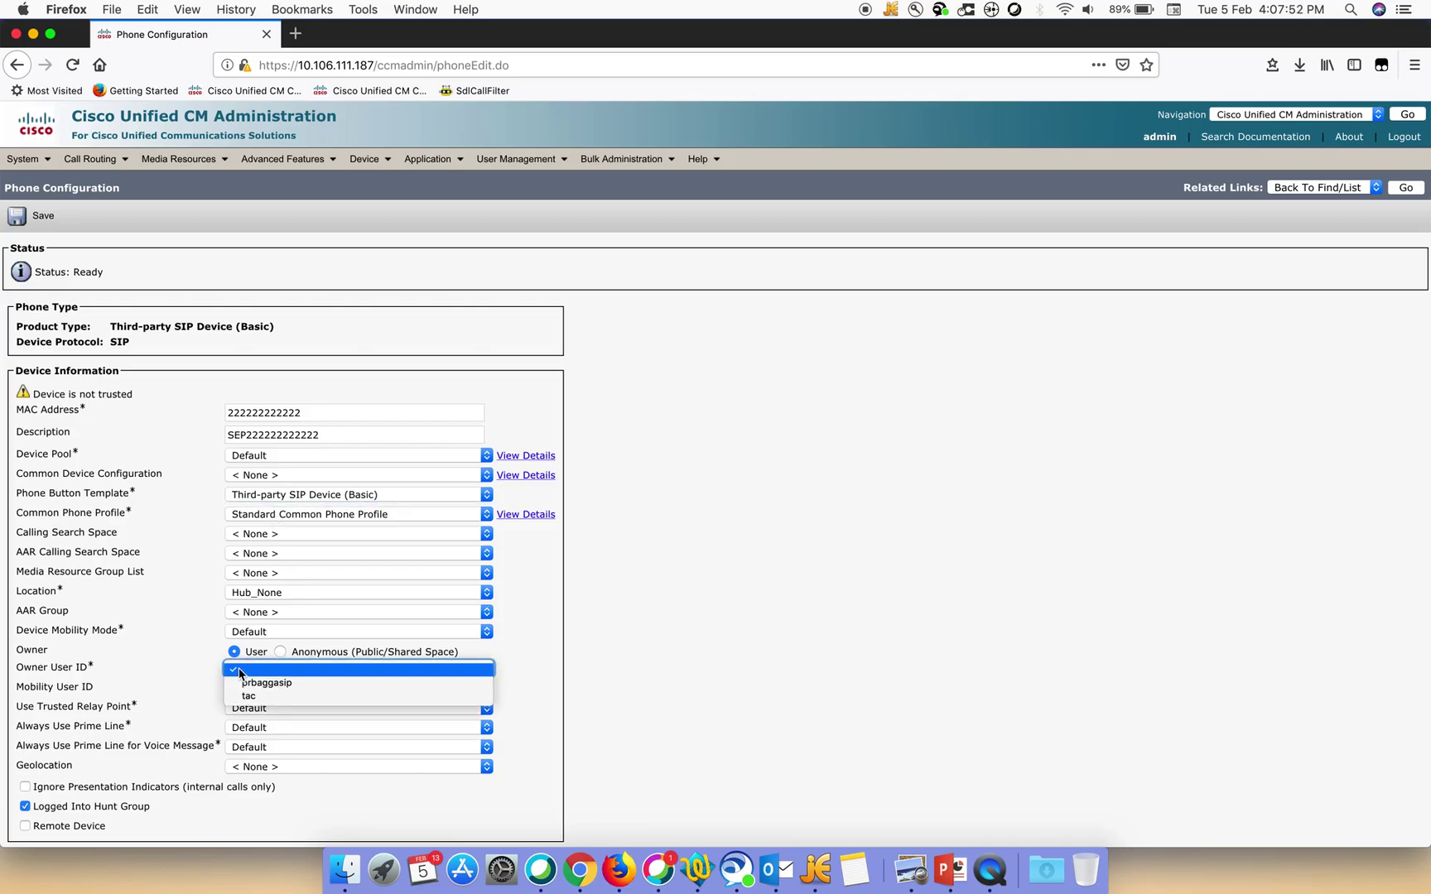
pyautogui.click(283, 654)
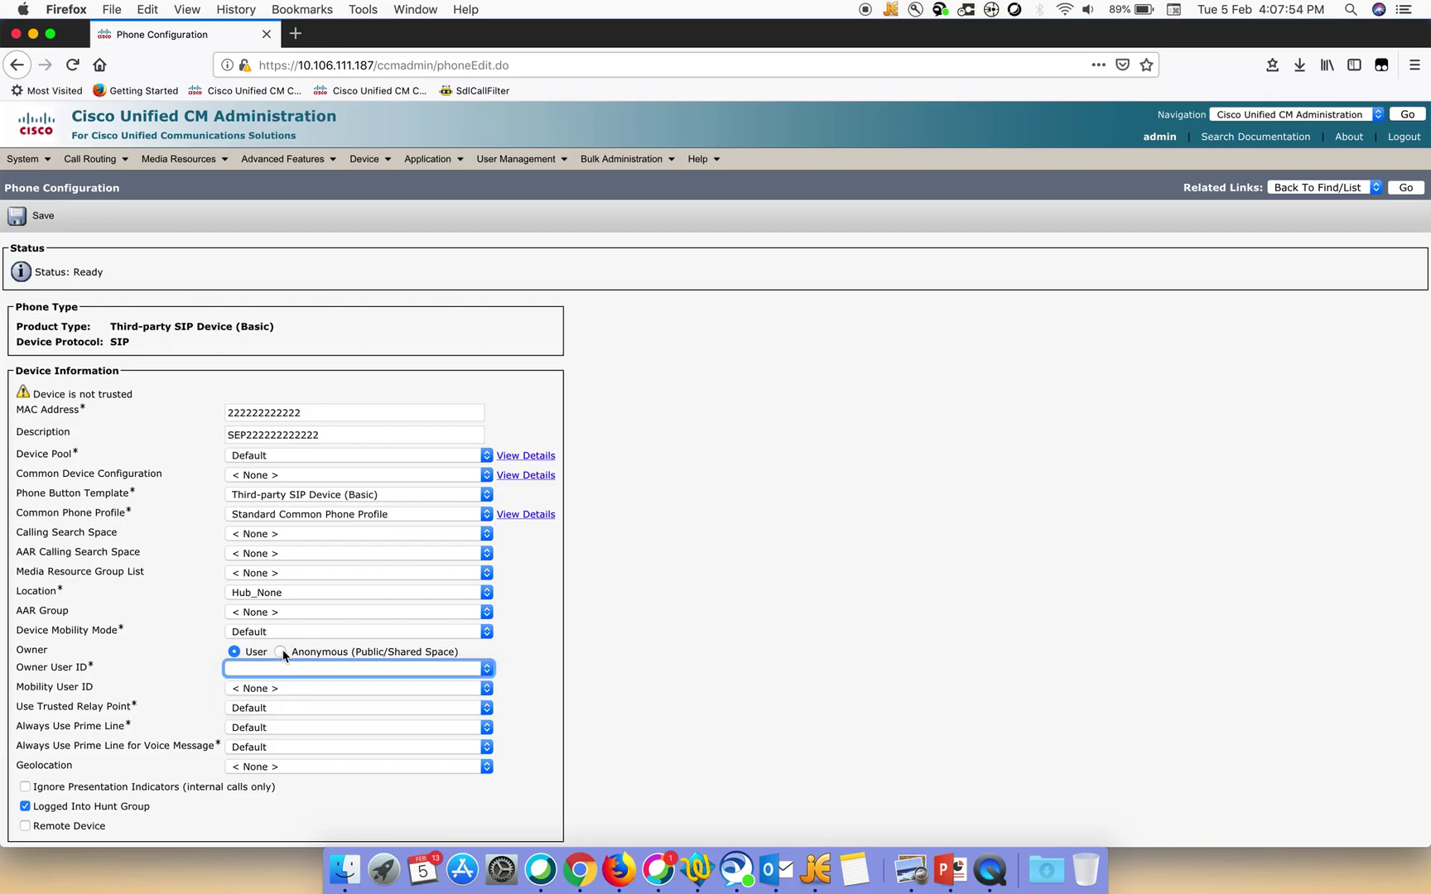
pyautogui.click(258, 674)
pyautogui.click(255, 705)
pyautogui.click(655, 745)
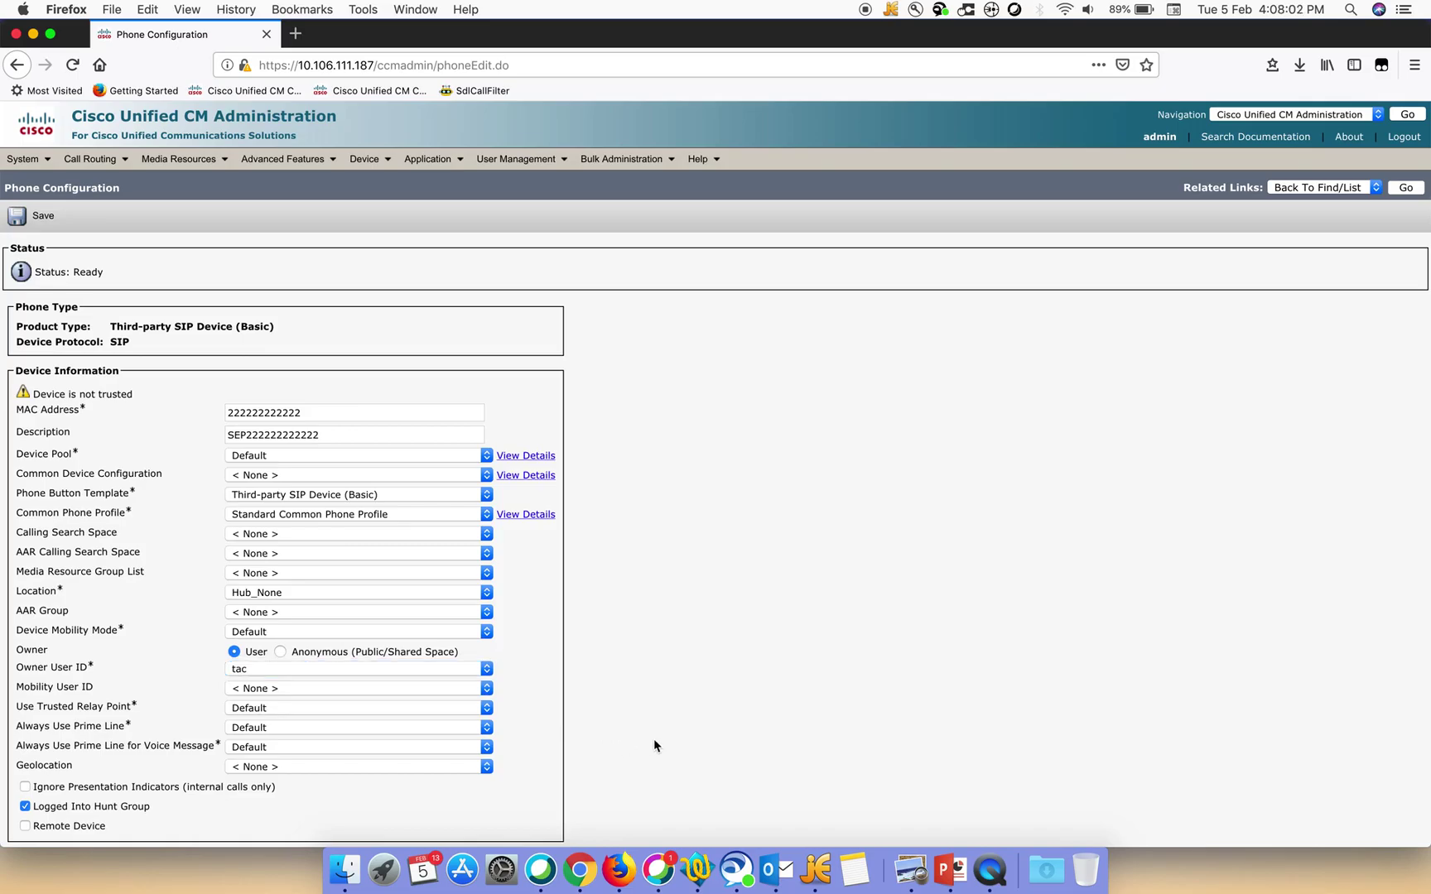
# Choose the Standard SIP digest security profile and Standard SIP Profile, then save the phone
pyautogui.scroll(-8, 655, 740)
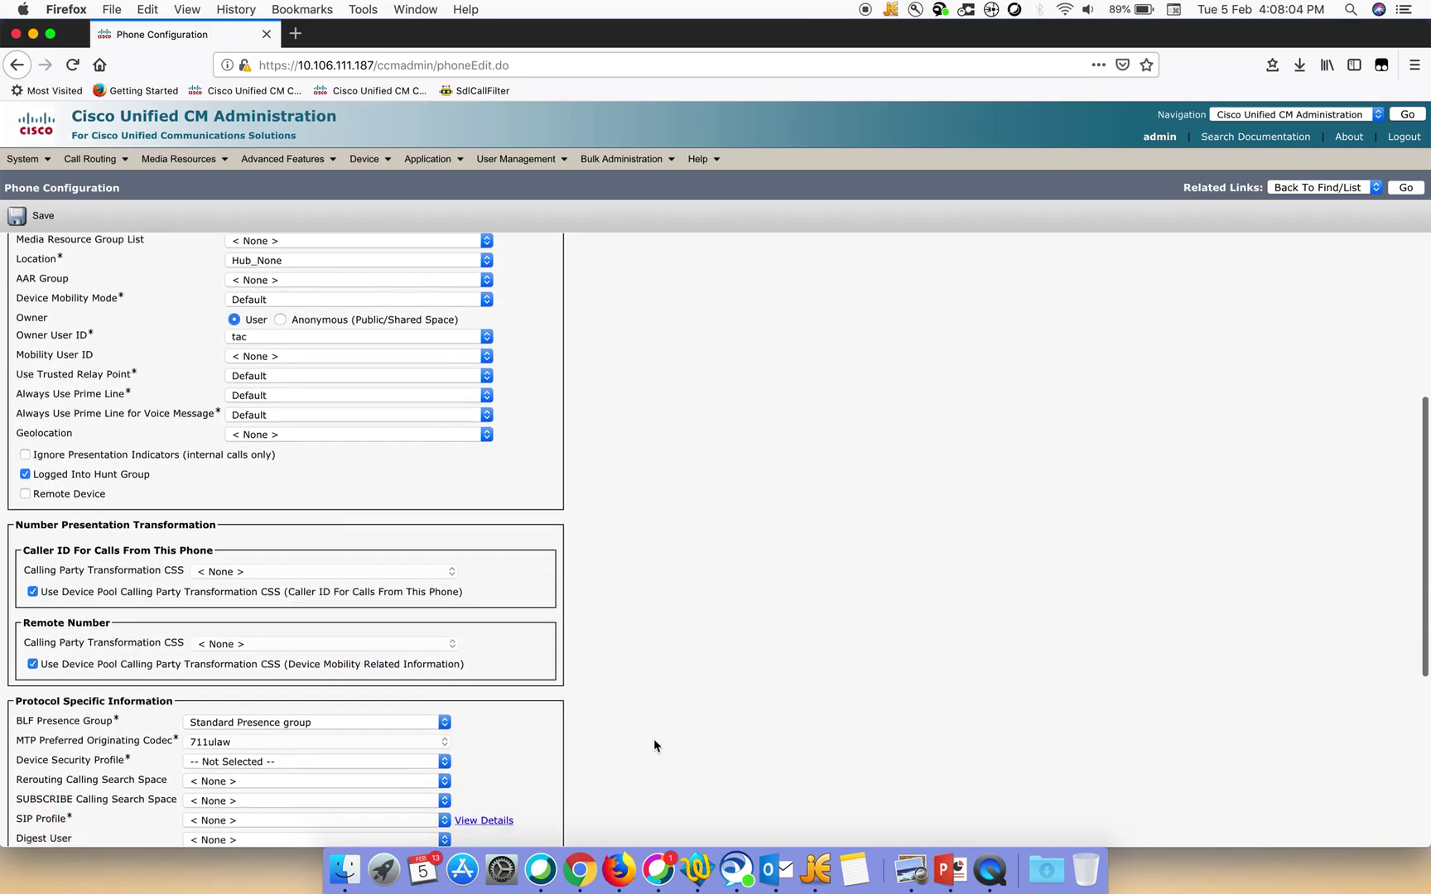
pyautogui.scroll(-3, 654, 746)
pyautogui.scroll(-5, 654, 746)
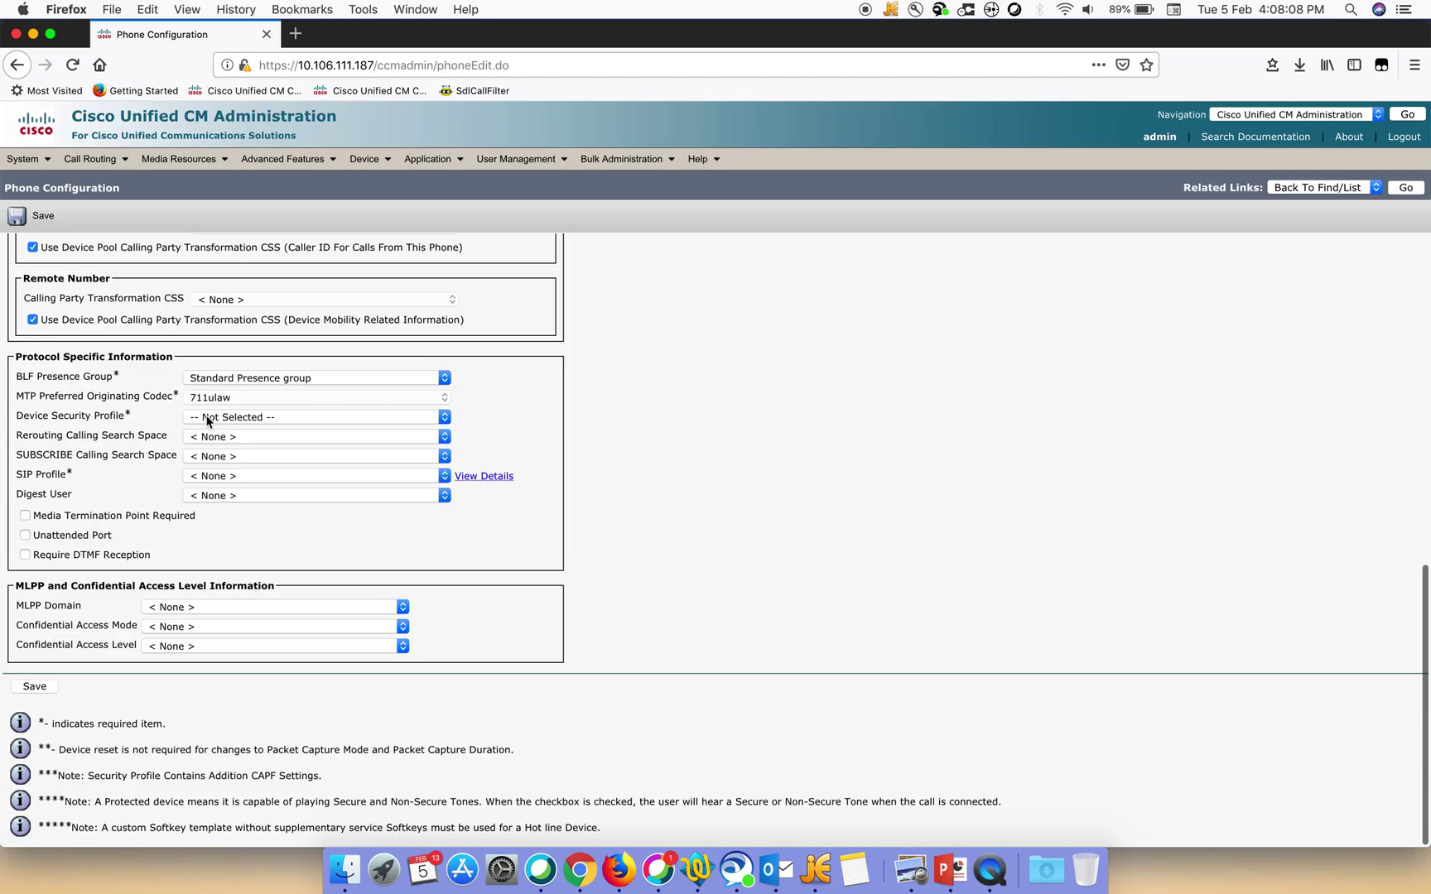
pyautogui.click(207, 417)
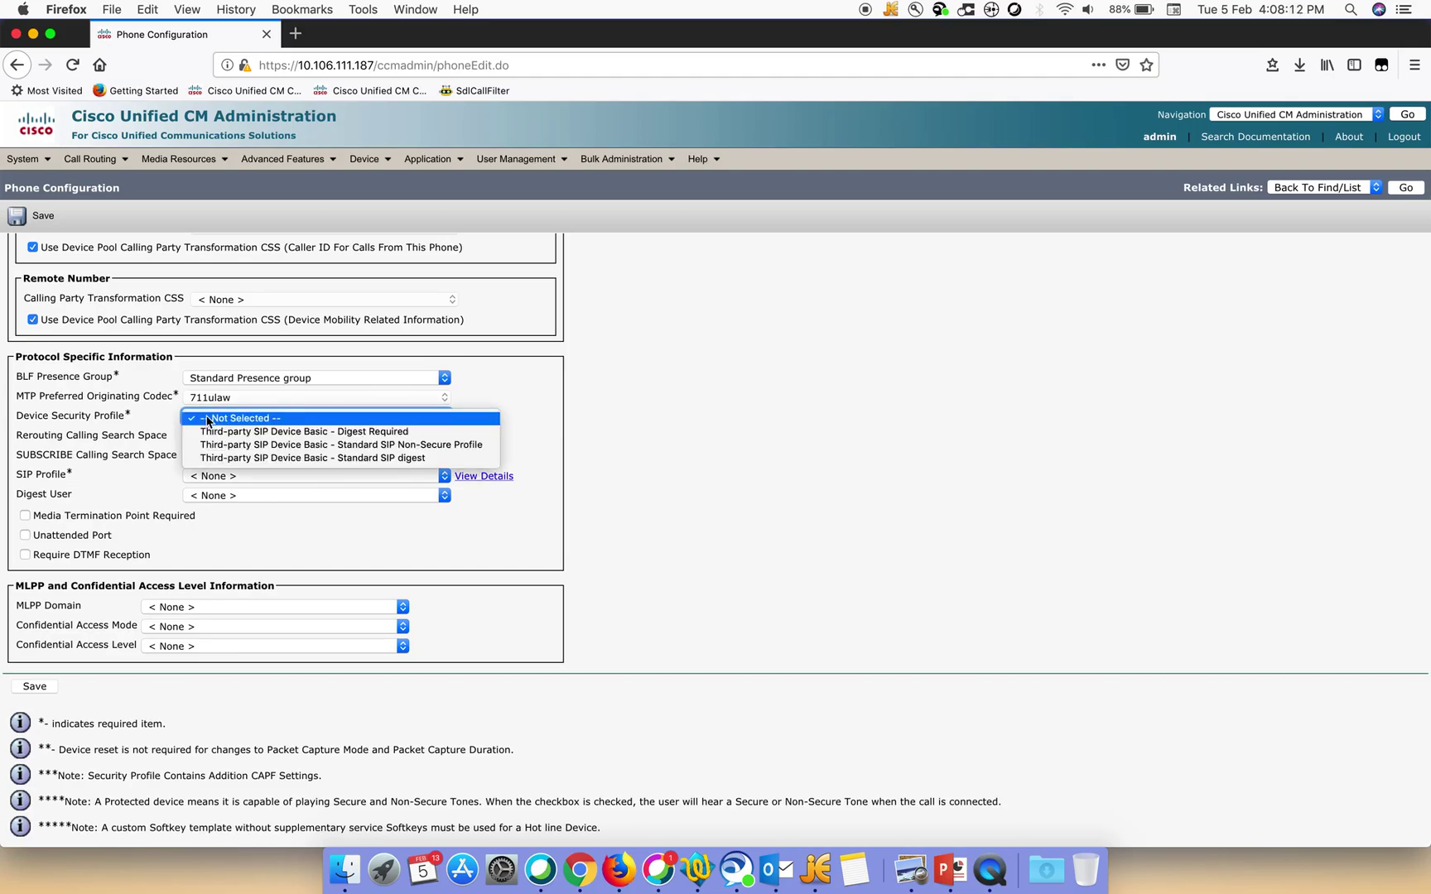
pyautogui.click(263, 458)
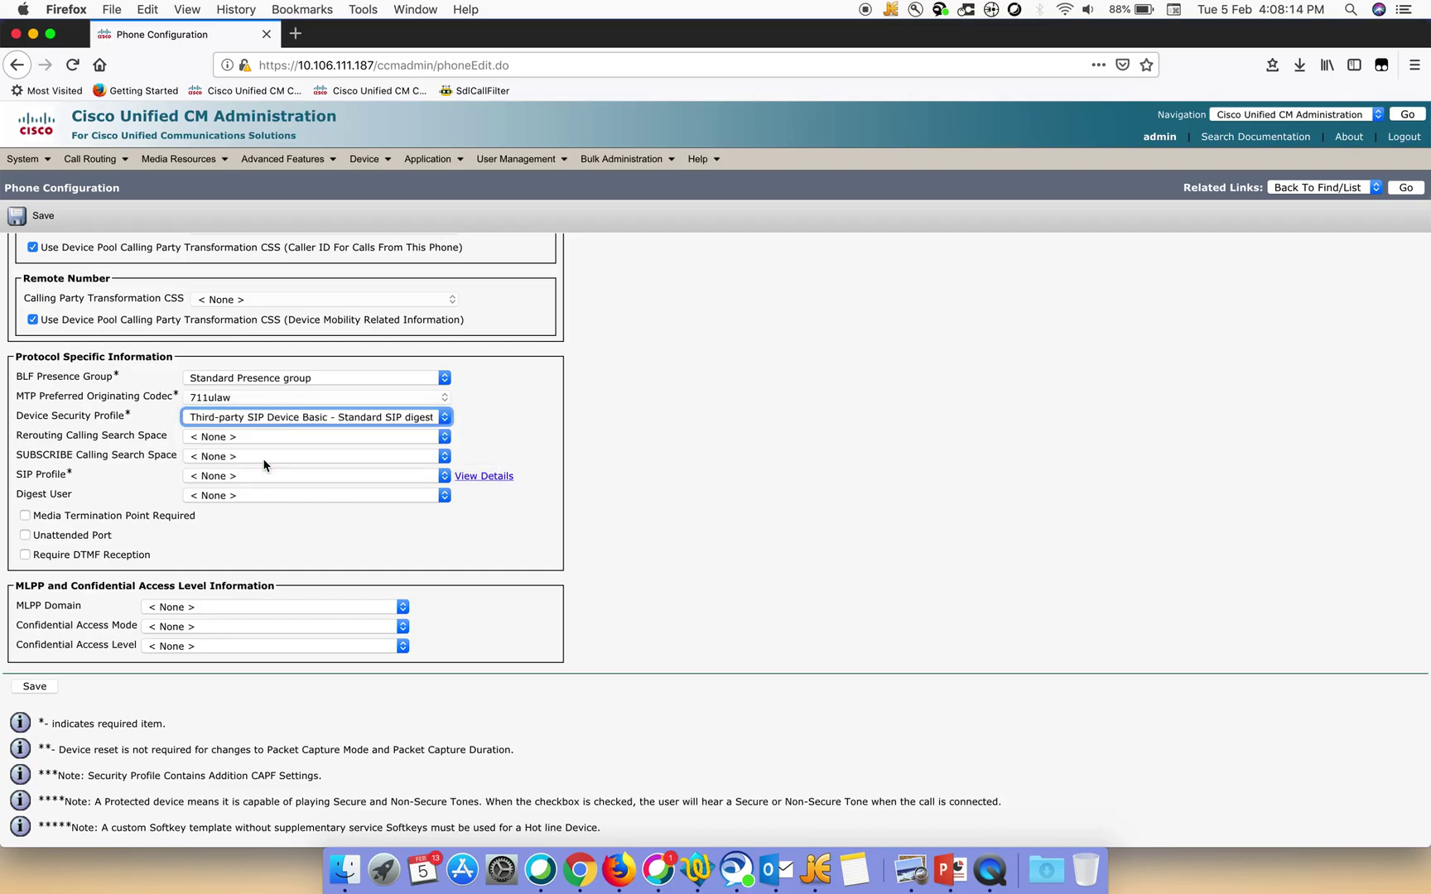
pyautogui.click(237, 475)
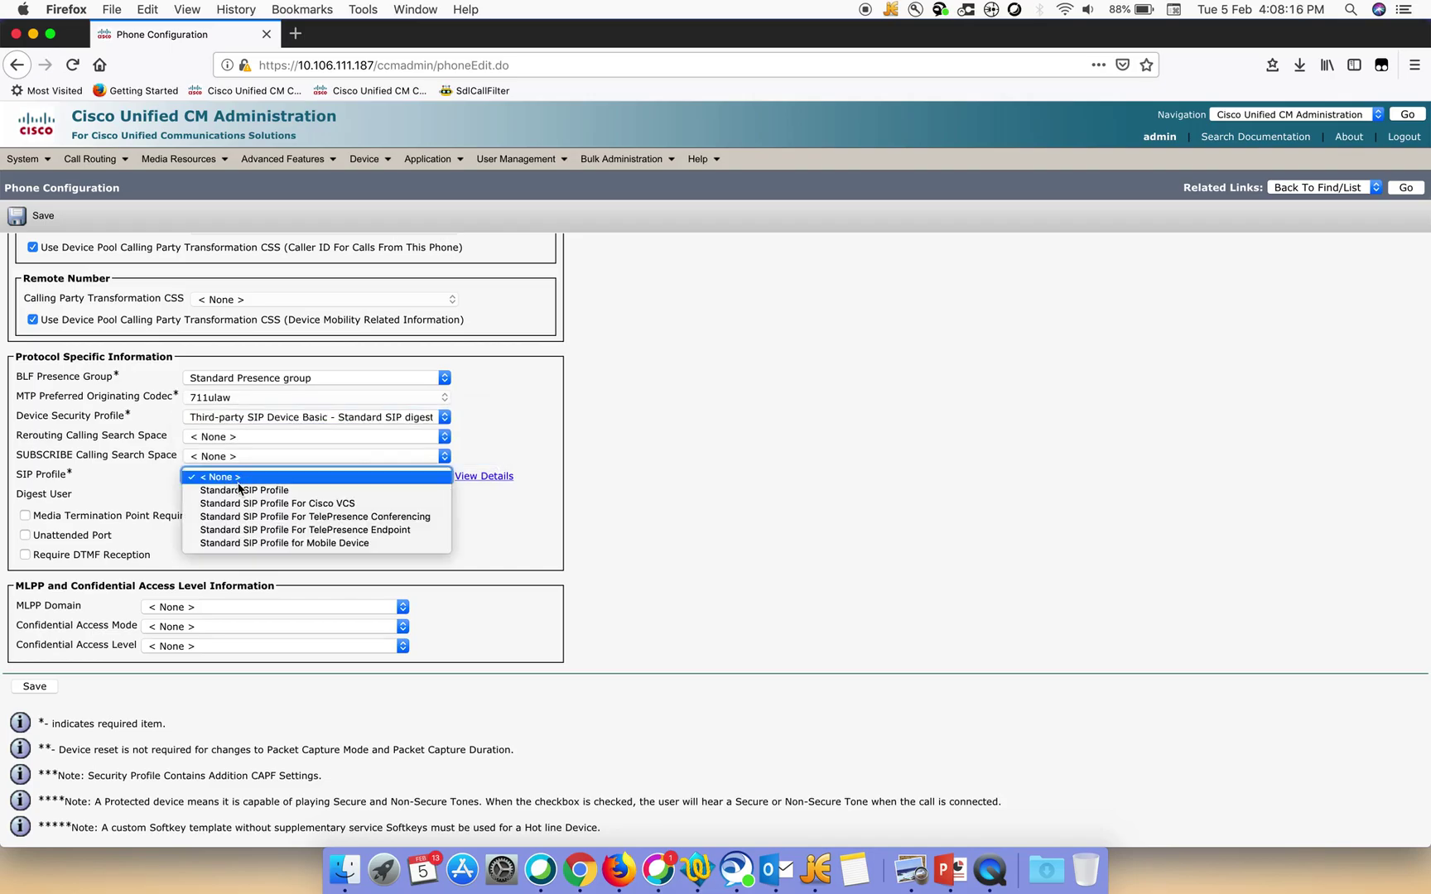
pyautogui.click(241, 491)
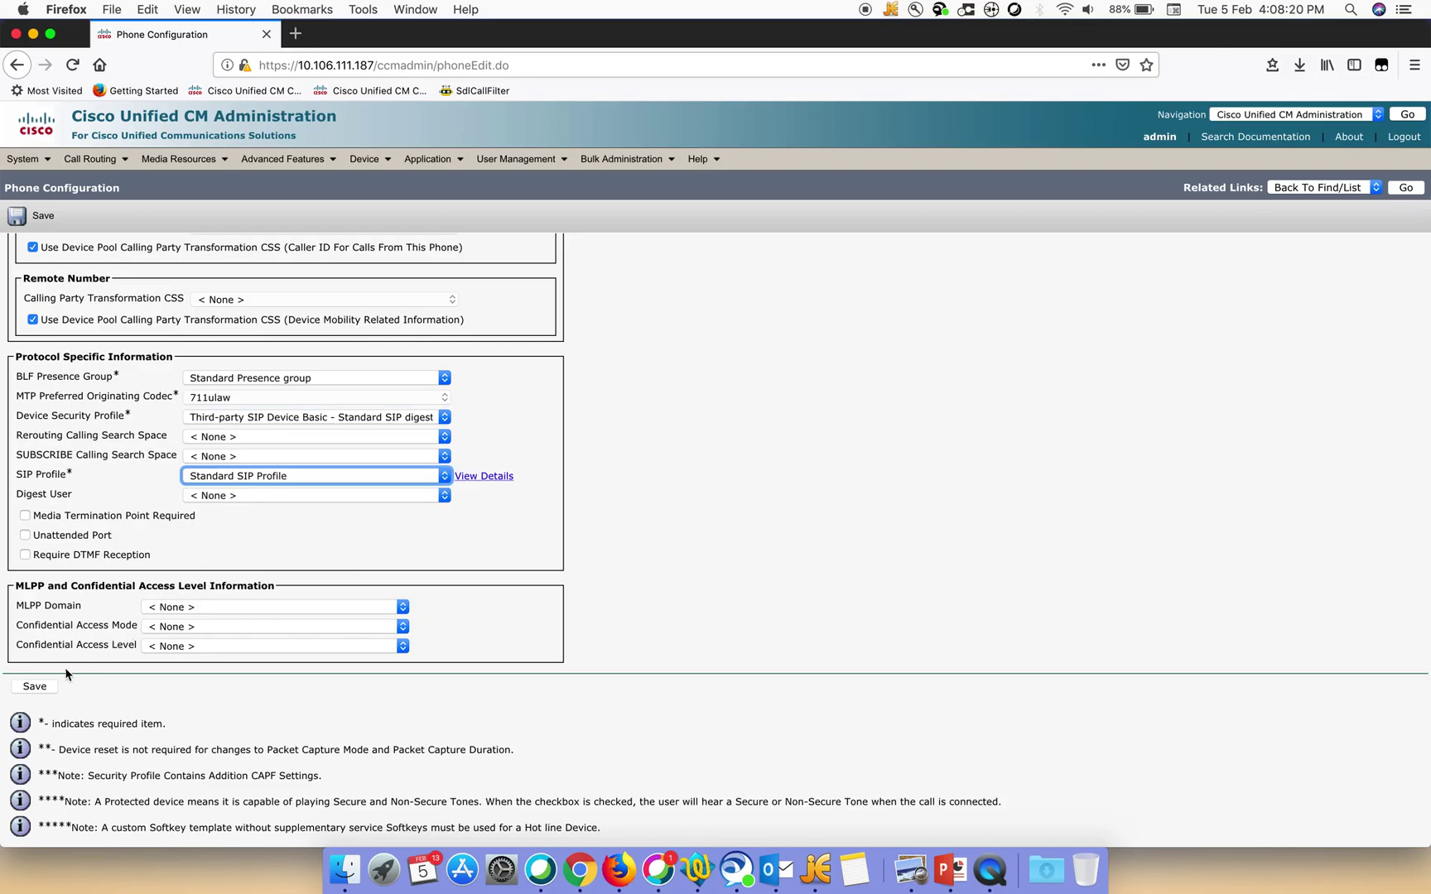
pyautogui.click(38, 687)
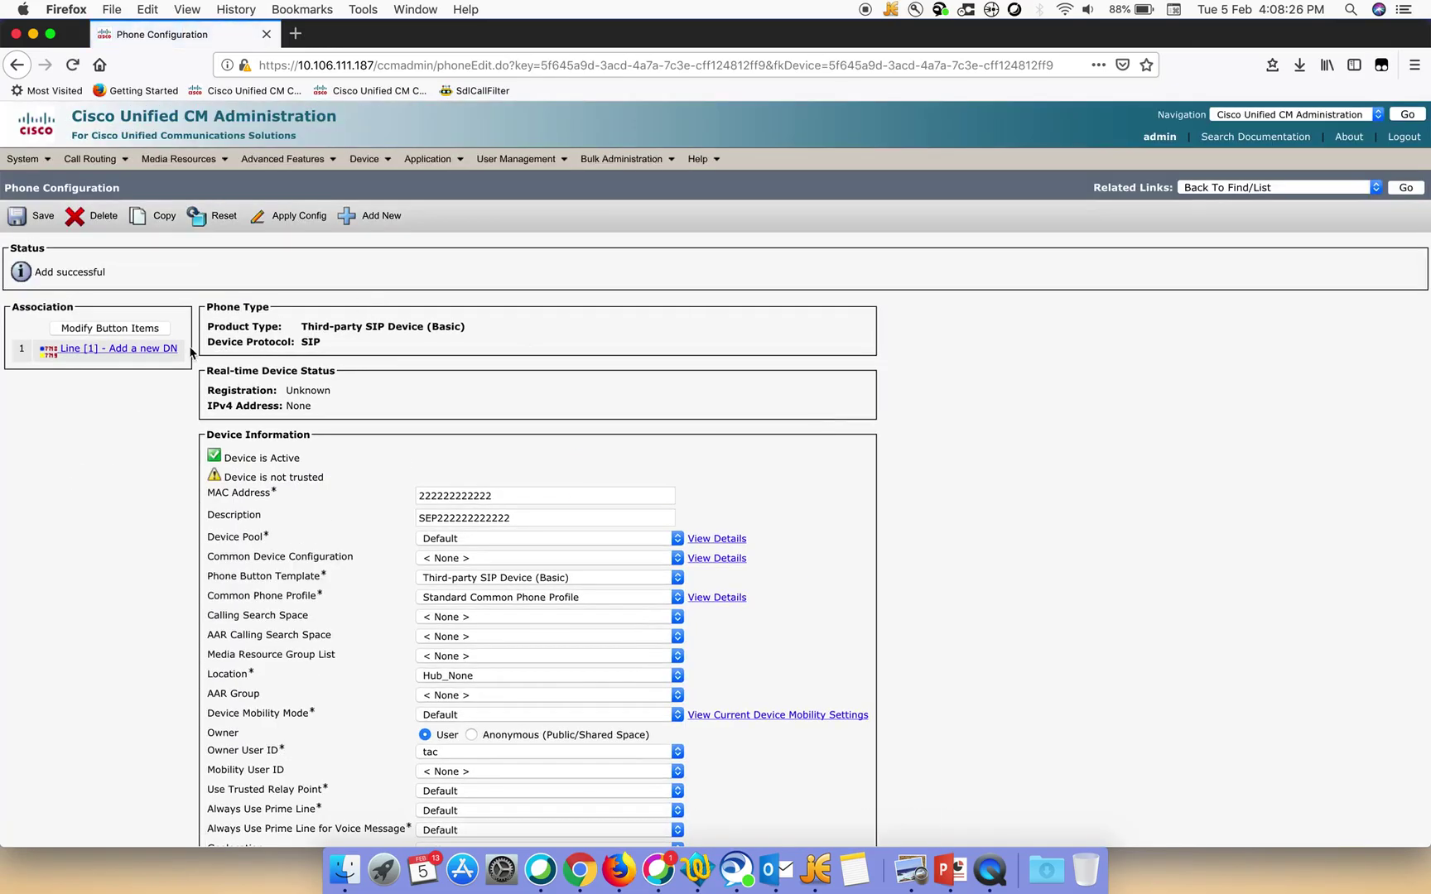
# Add directory number 1234 to line 1 and save it
pyautogui.click(153, 355)
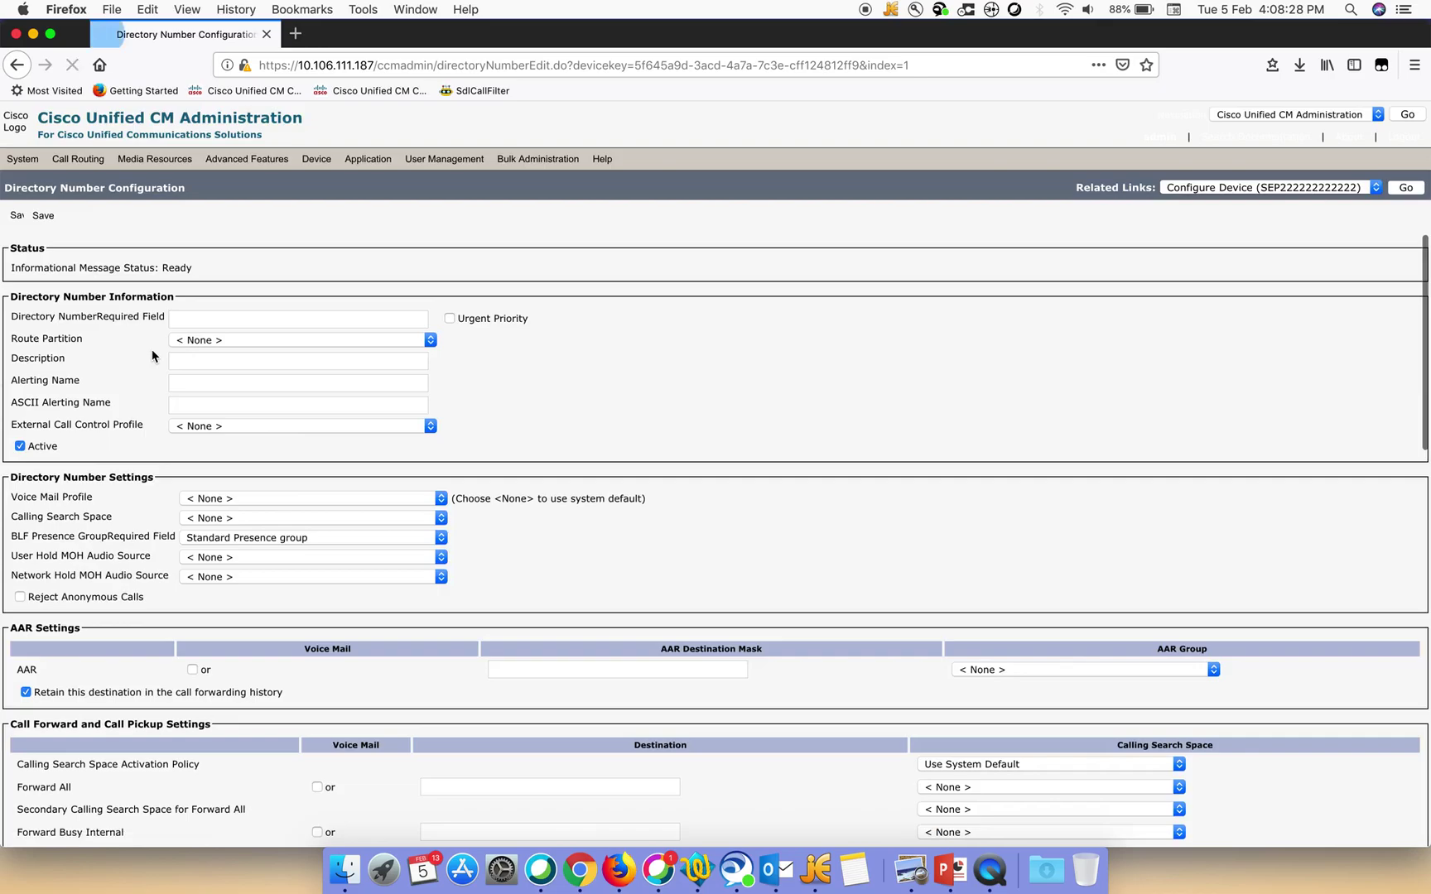
pyautogui.click(195, 327)
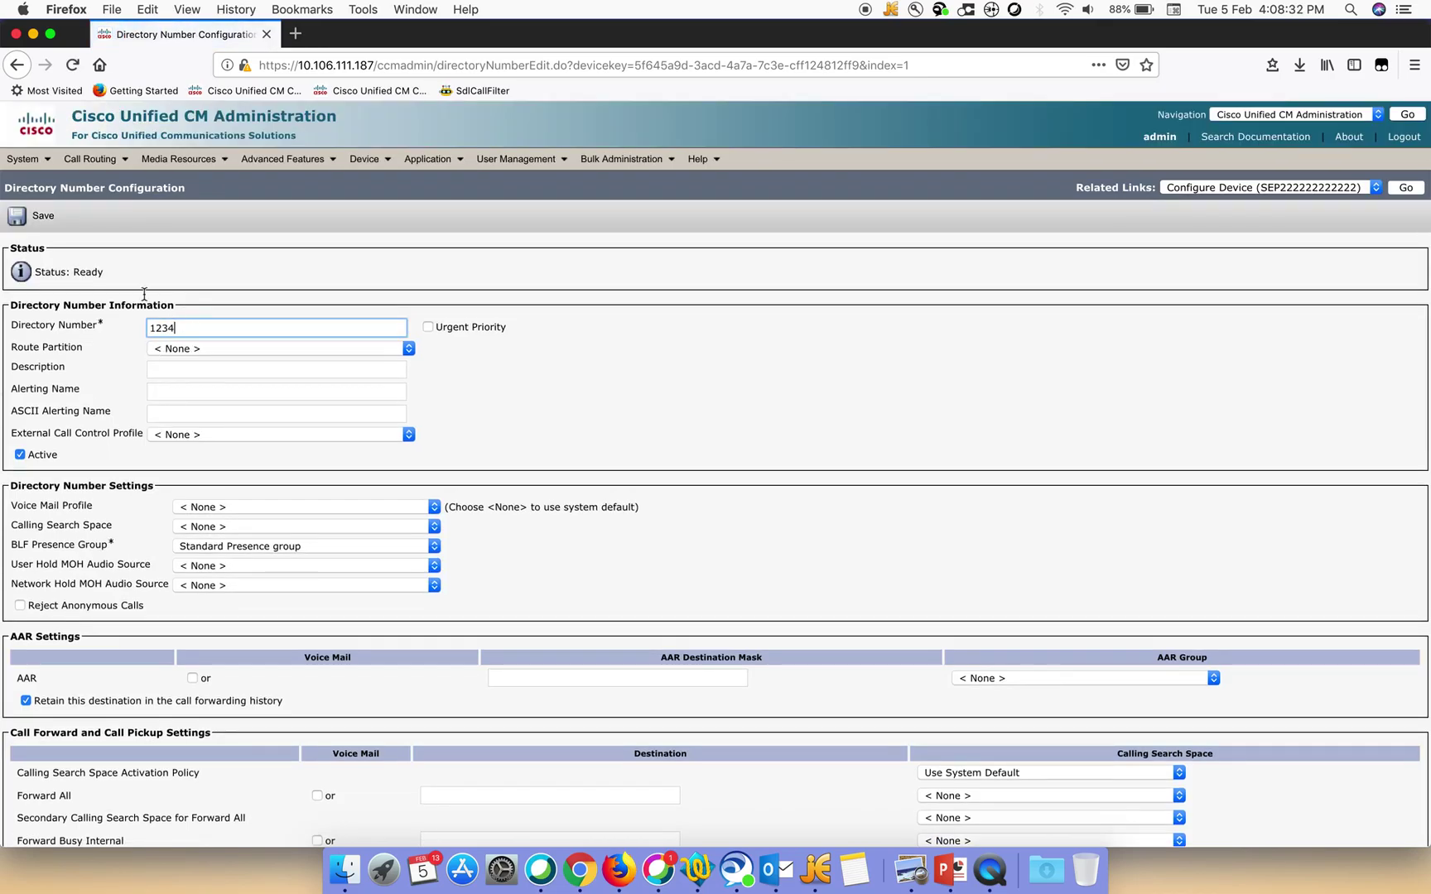
pyautogui.click(37, 217)
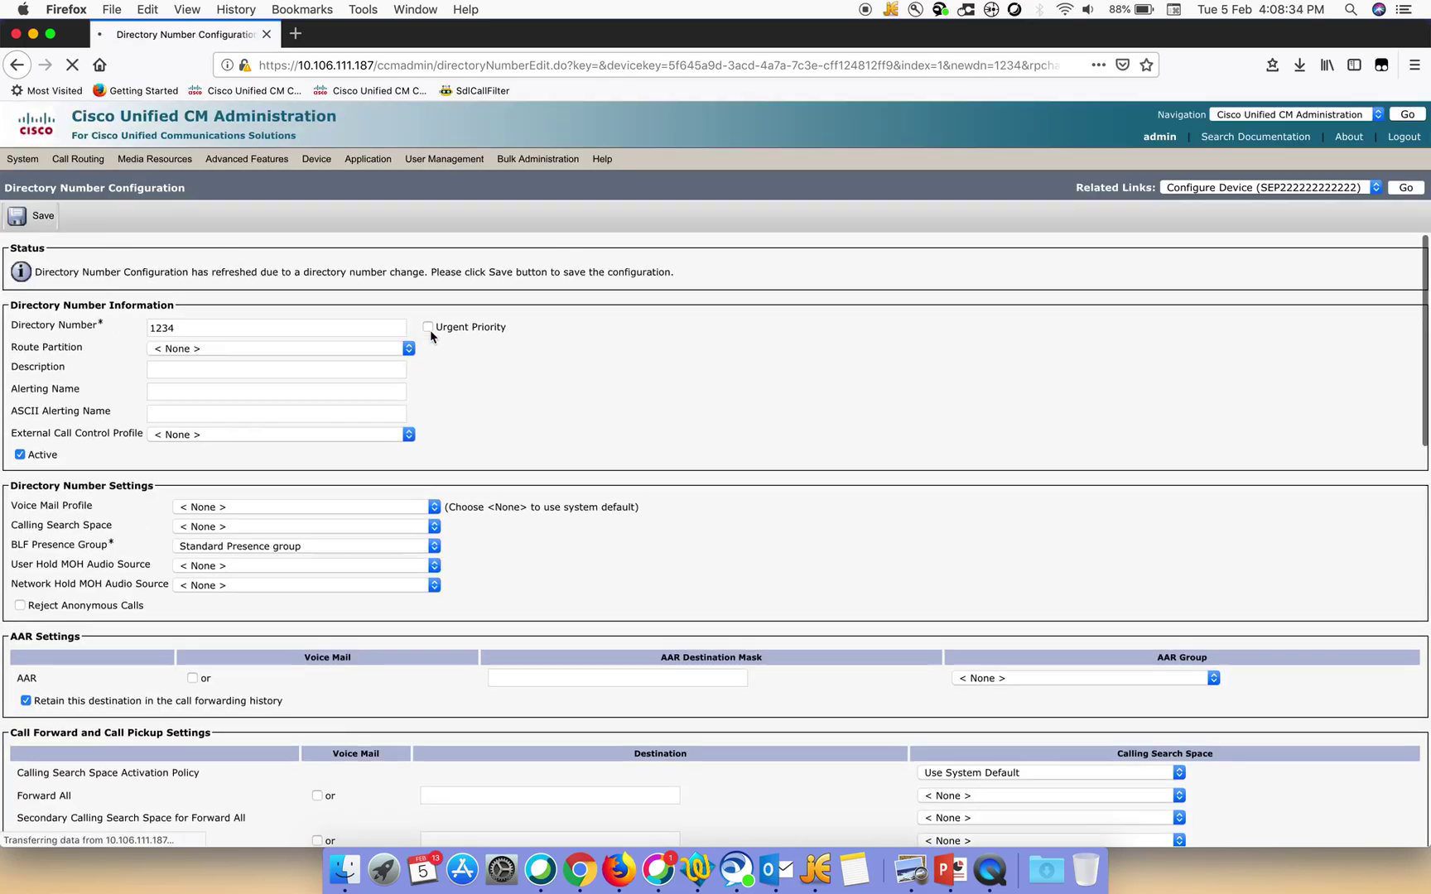
pyautogui.click(46, 218)
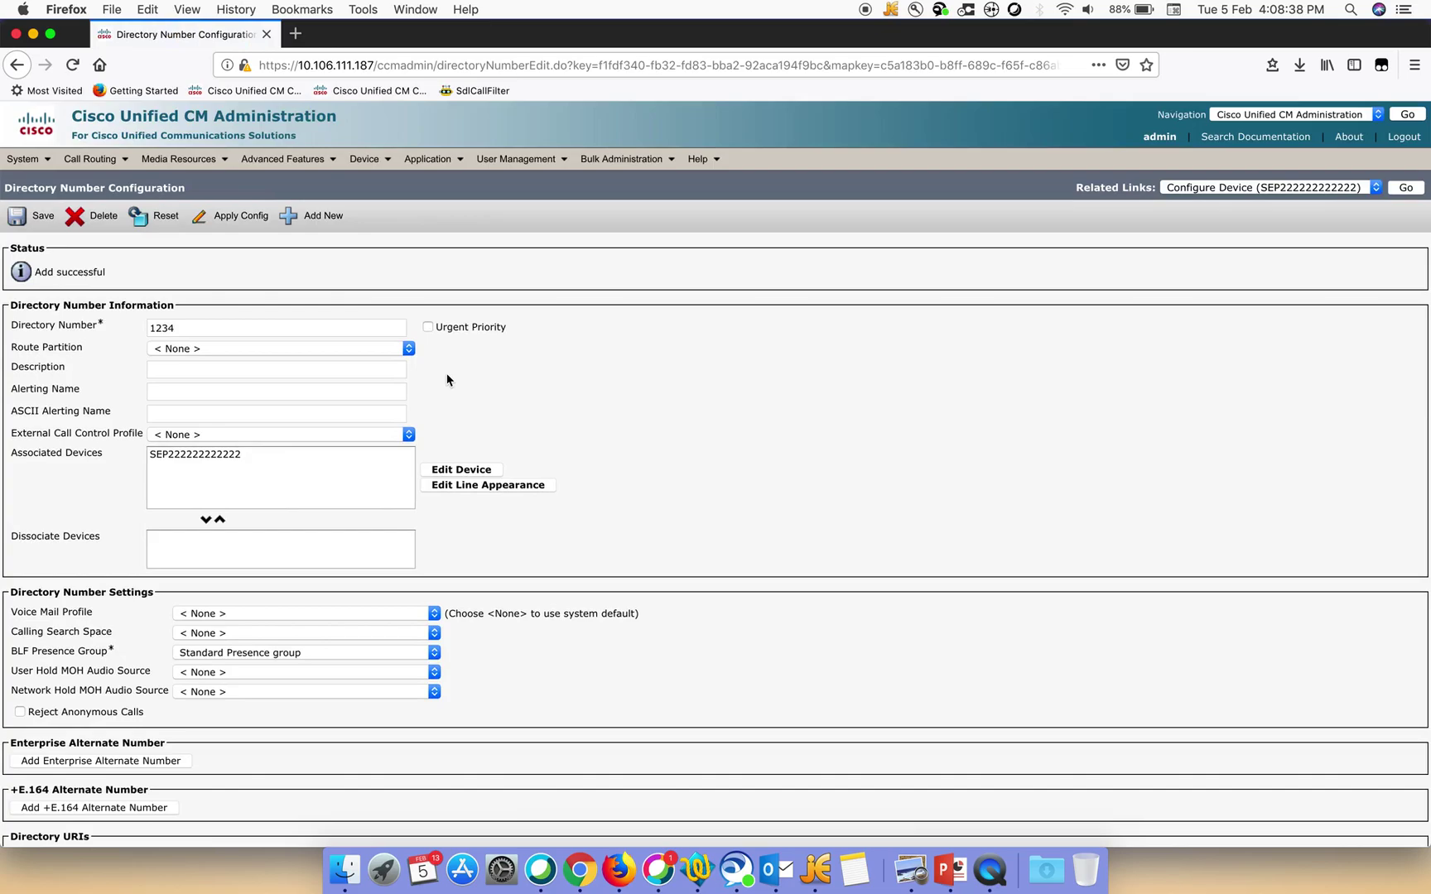
pyautogui.click(1406, 189)
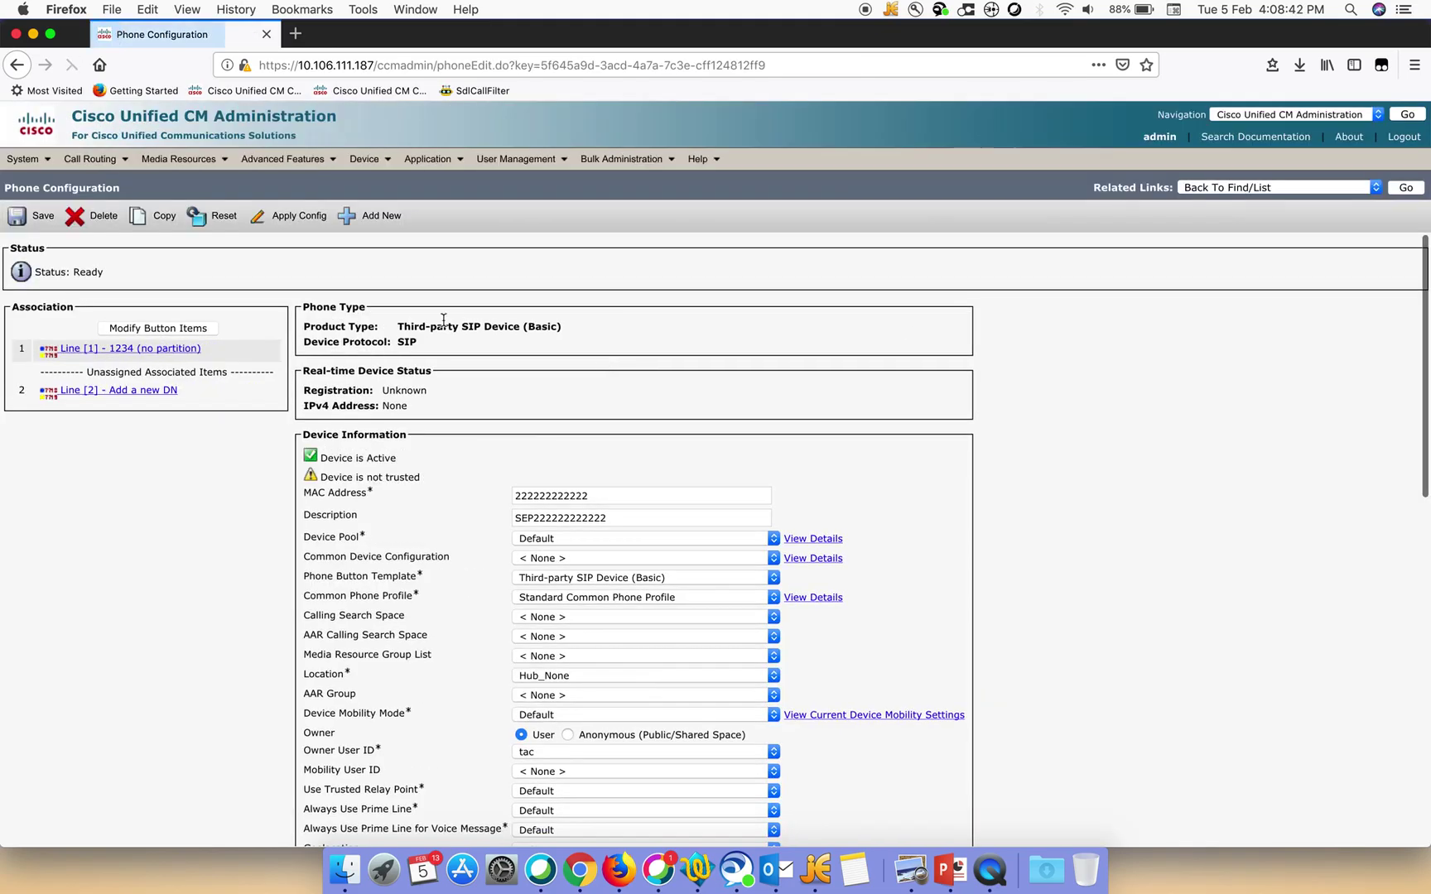
pyautogui.click(314, 219)
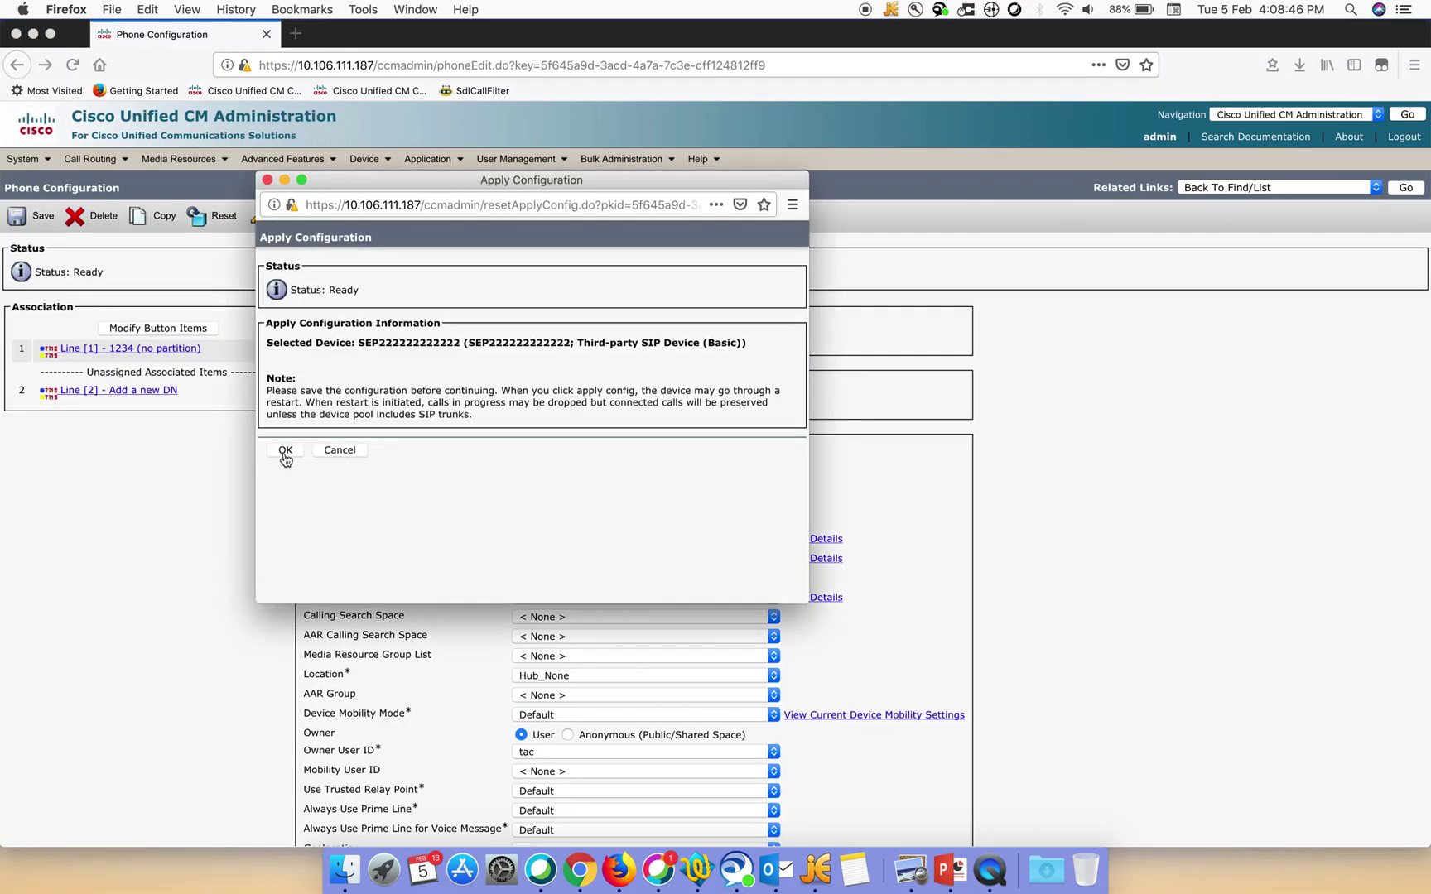
pyautogui.click(285, 450)
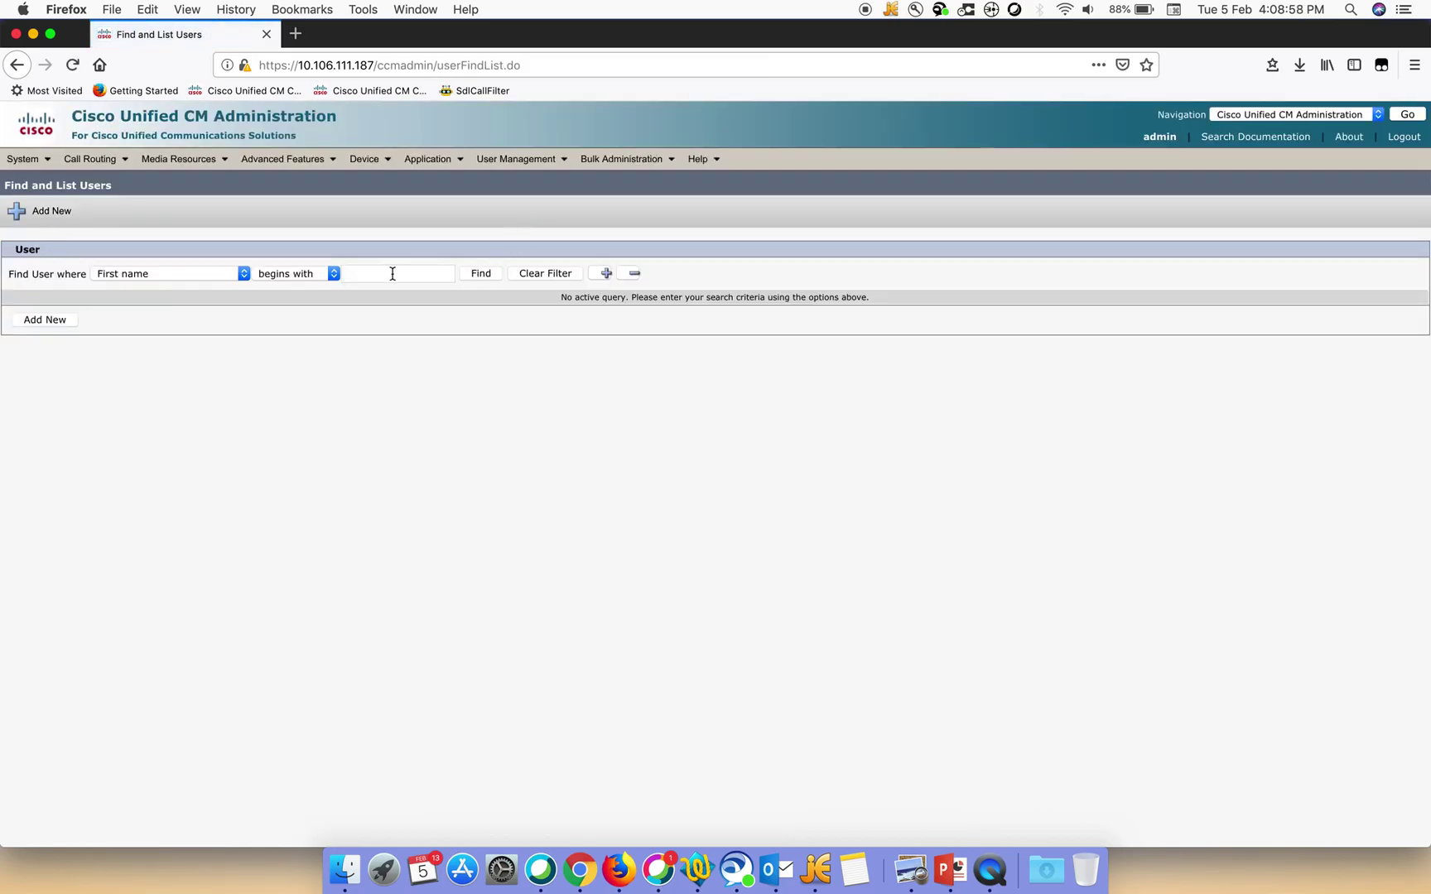
# List all end users and open user tac's settings
pyautogui.click(393, 273)
pyautogui.write('tac')
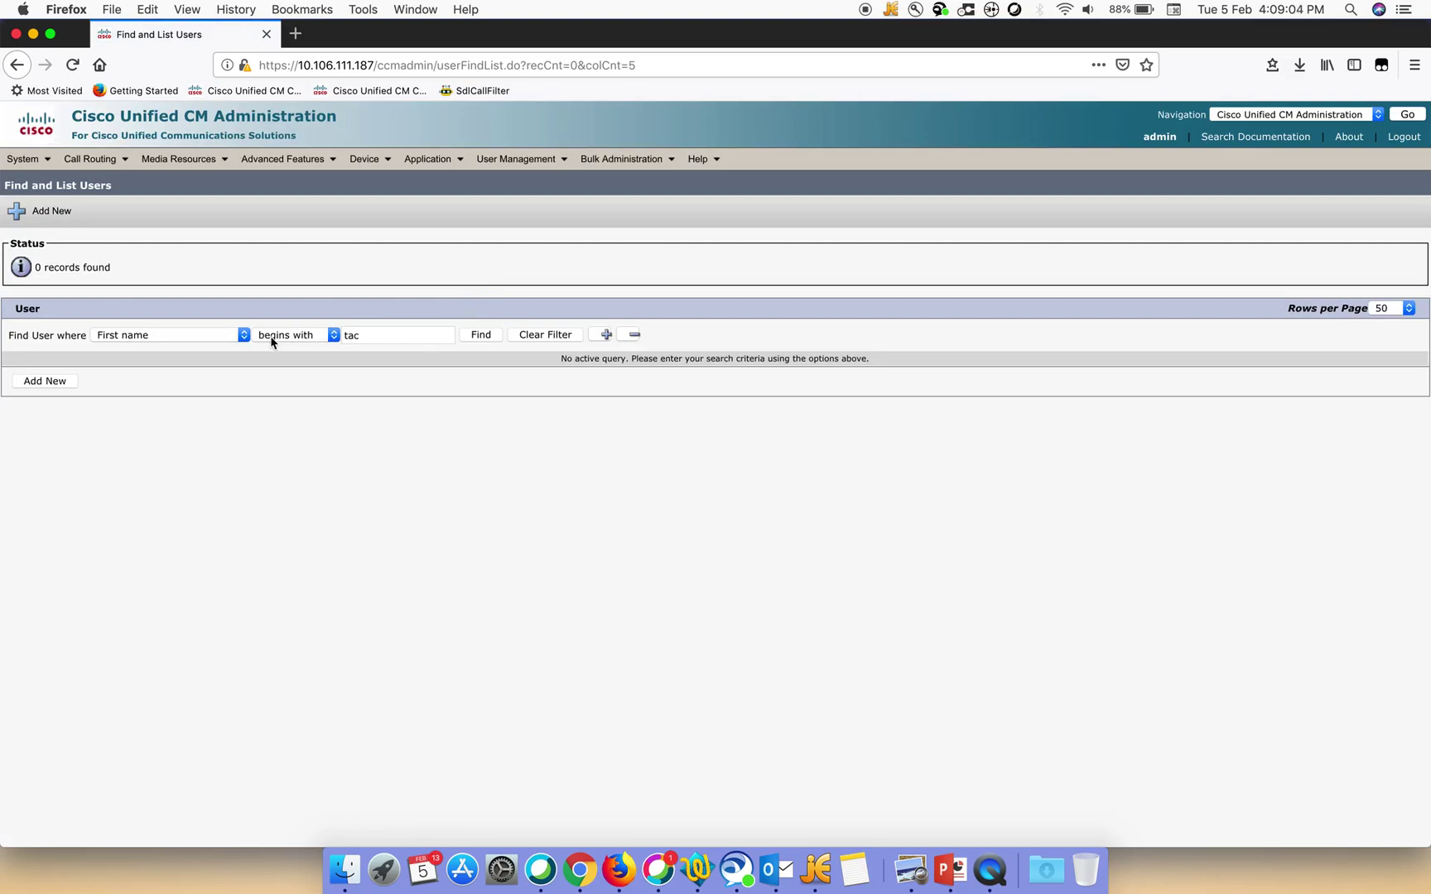
pyautogui.click(398, 335)
pyautogui.press('BackSpace')
pyautogui.press('BackSpace')
pyautogui.press('BackSpace')
pyautogui.click(479, 339)
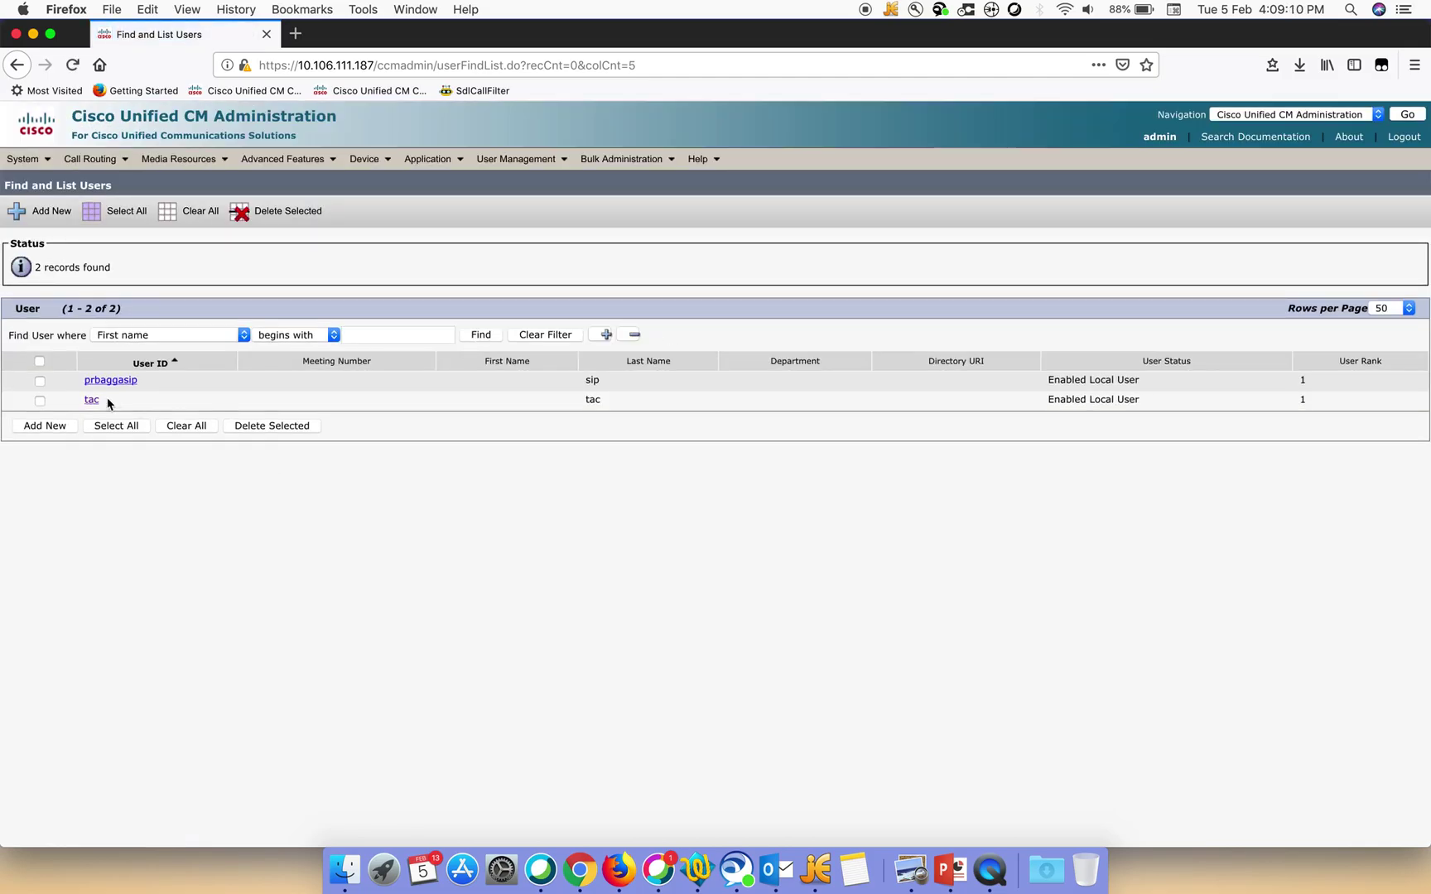
pyautogui.click(91, 399)
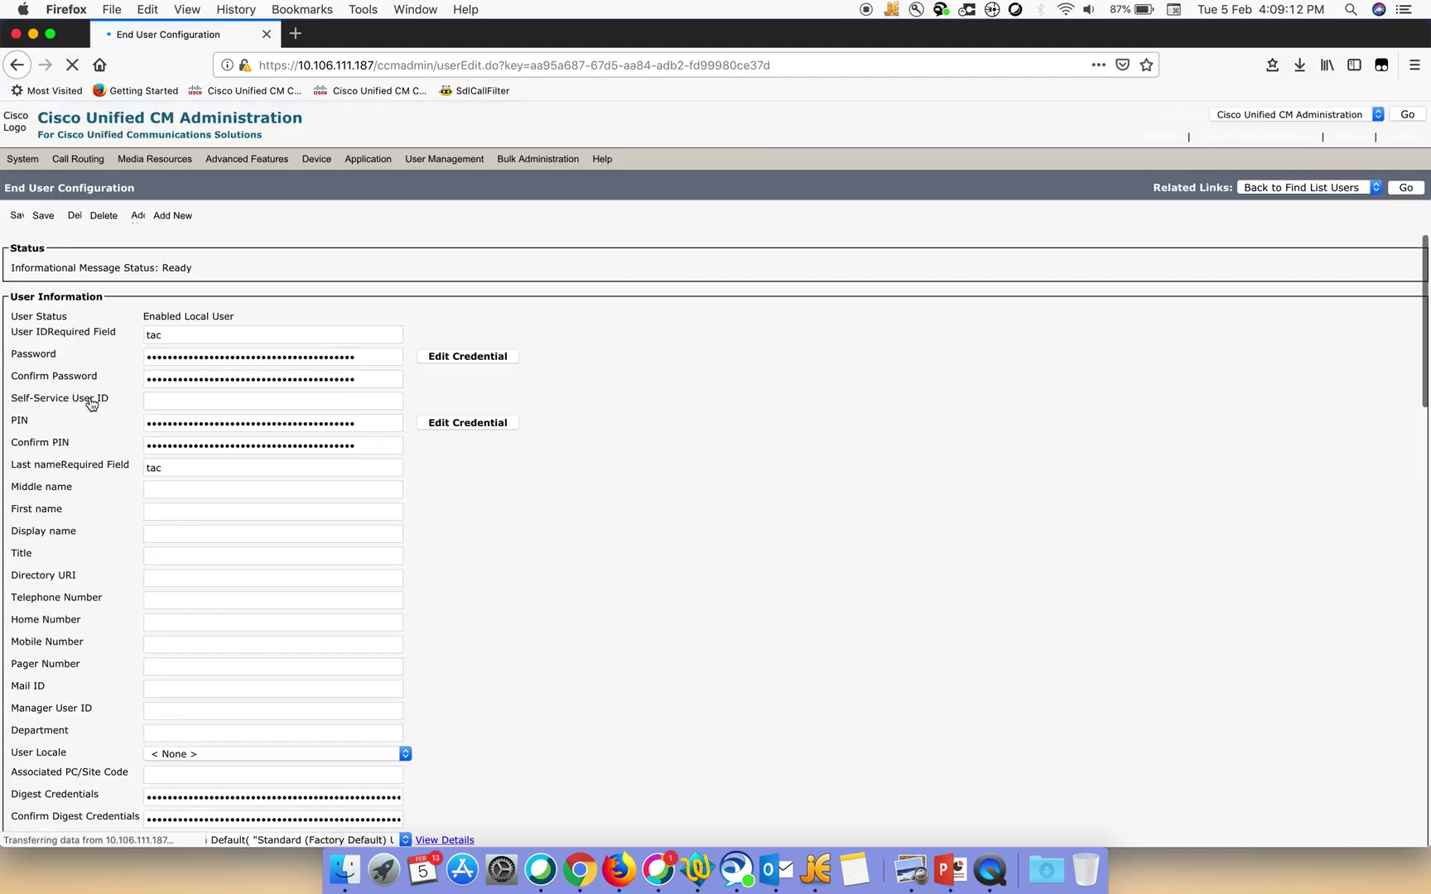
pyautogui.scroll(-10, 537, 602)
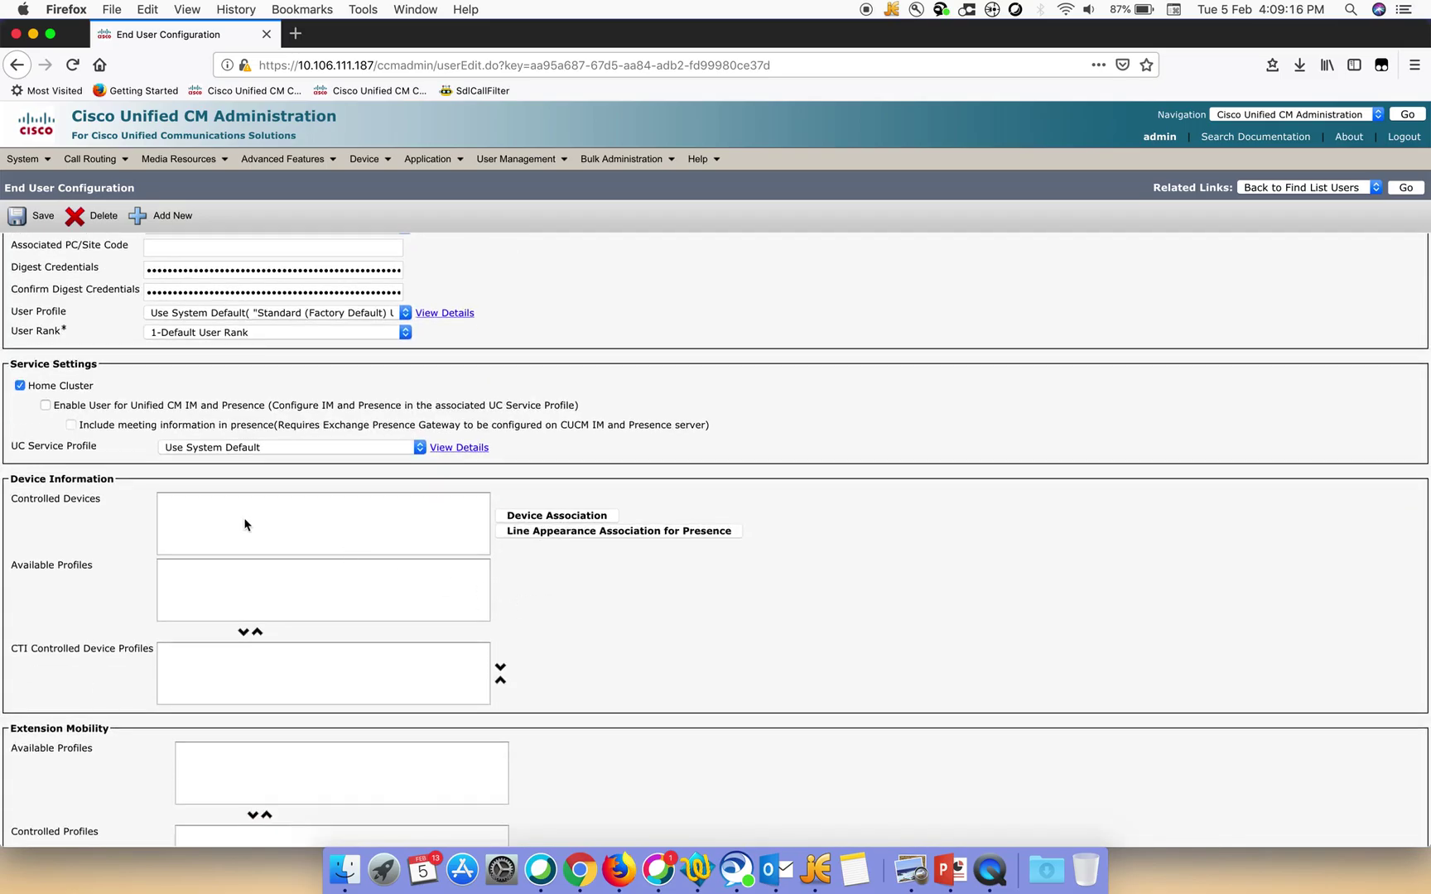
pyautogui.click(538, 517)
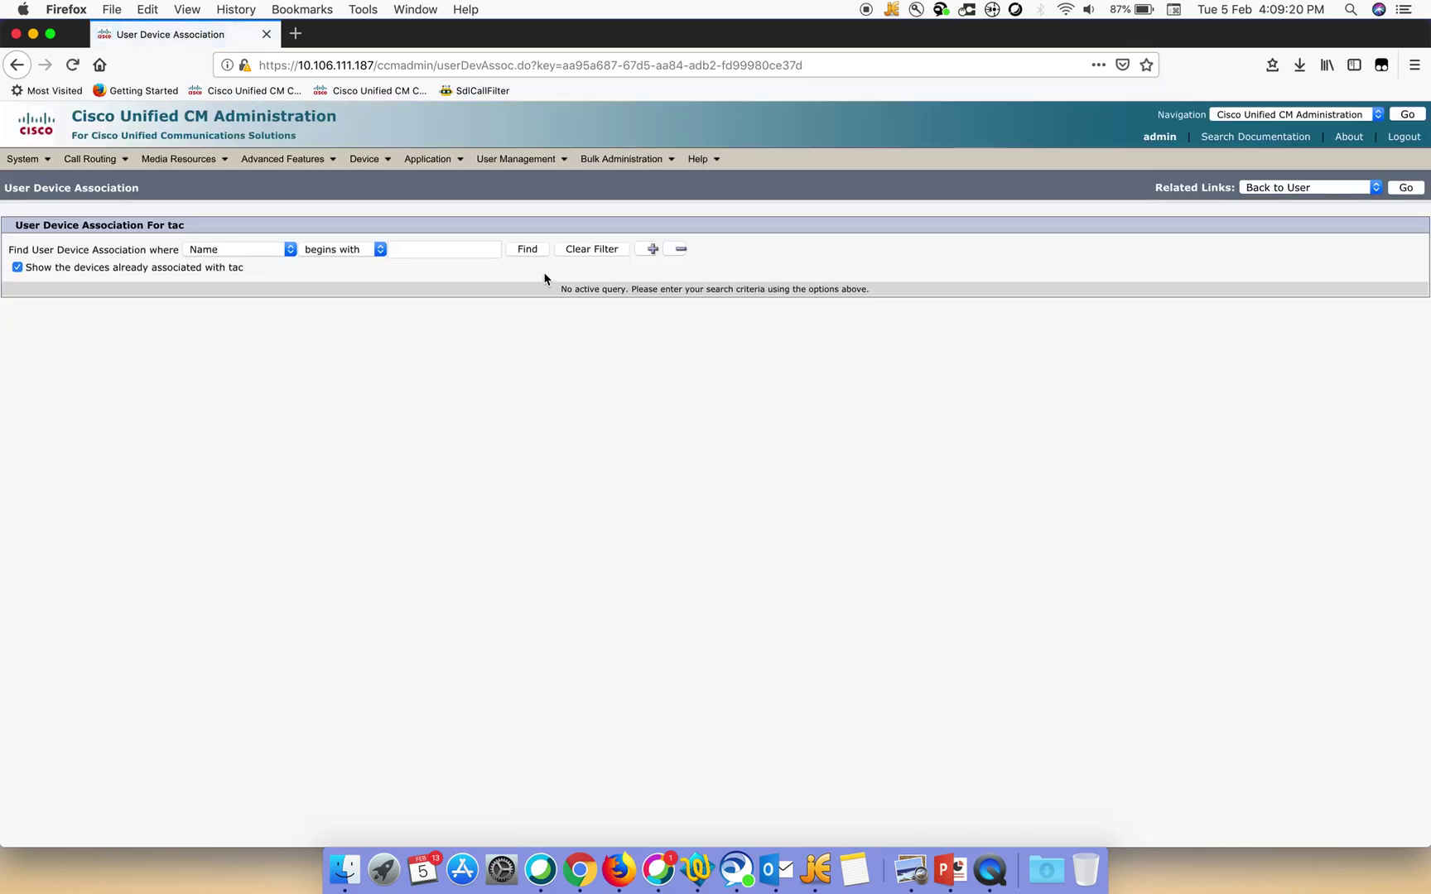
pyautogui.click(527, 249)
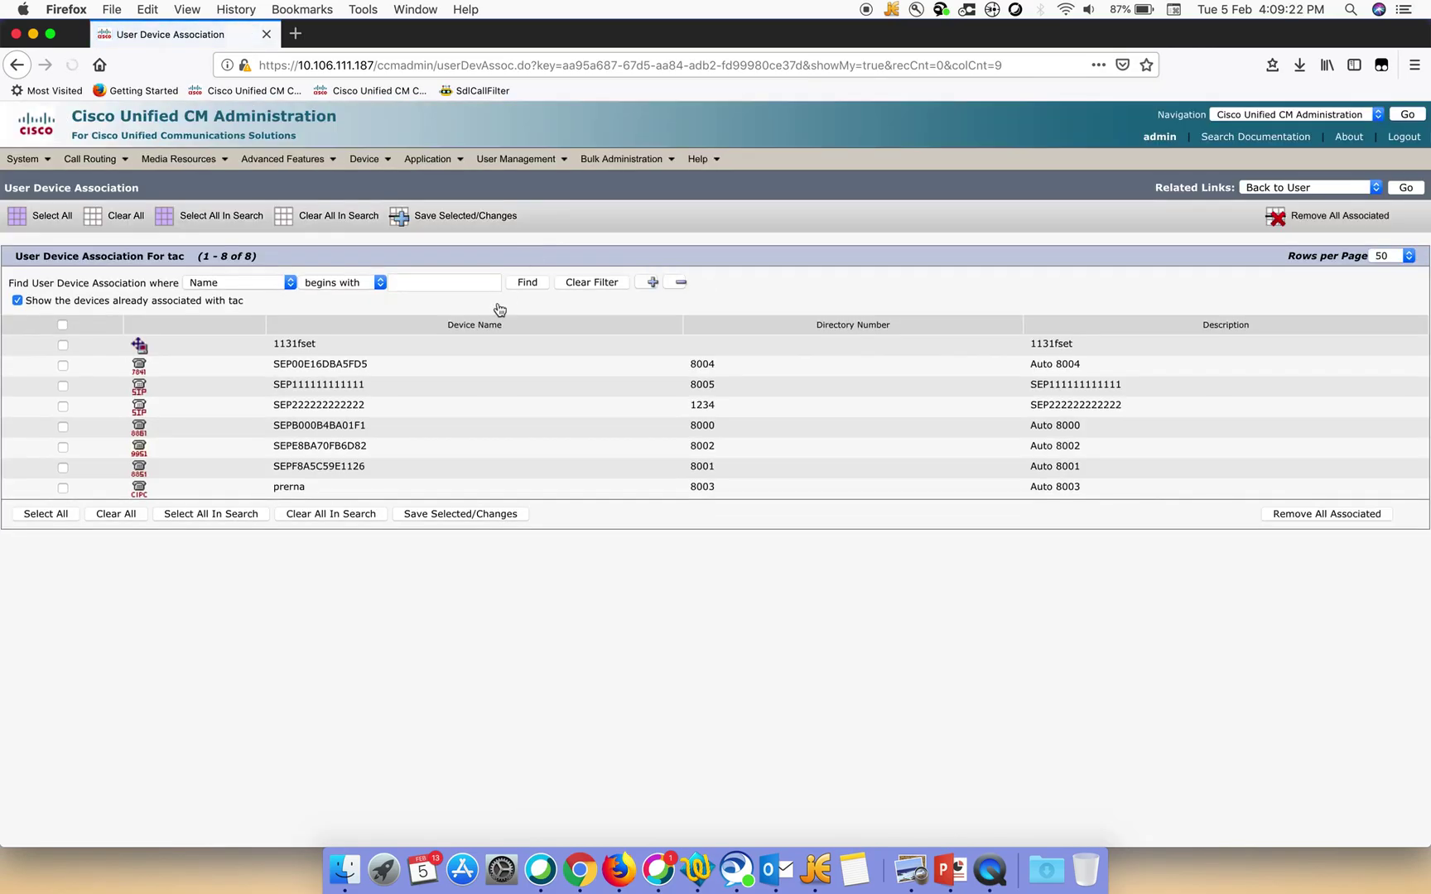
pyautogui.click(64, 409)
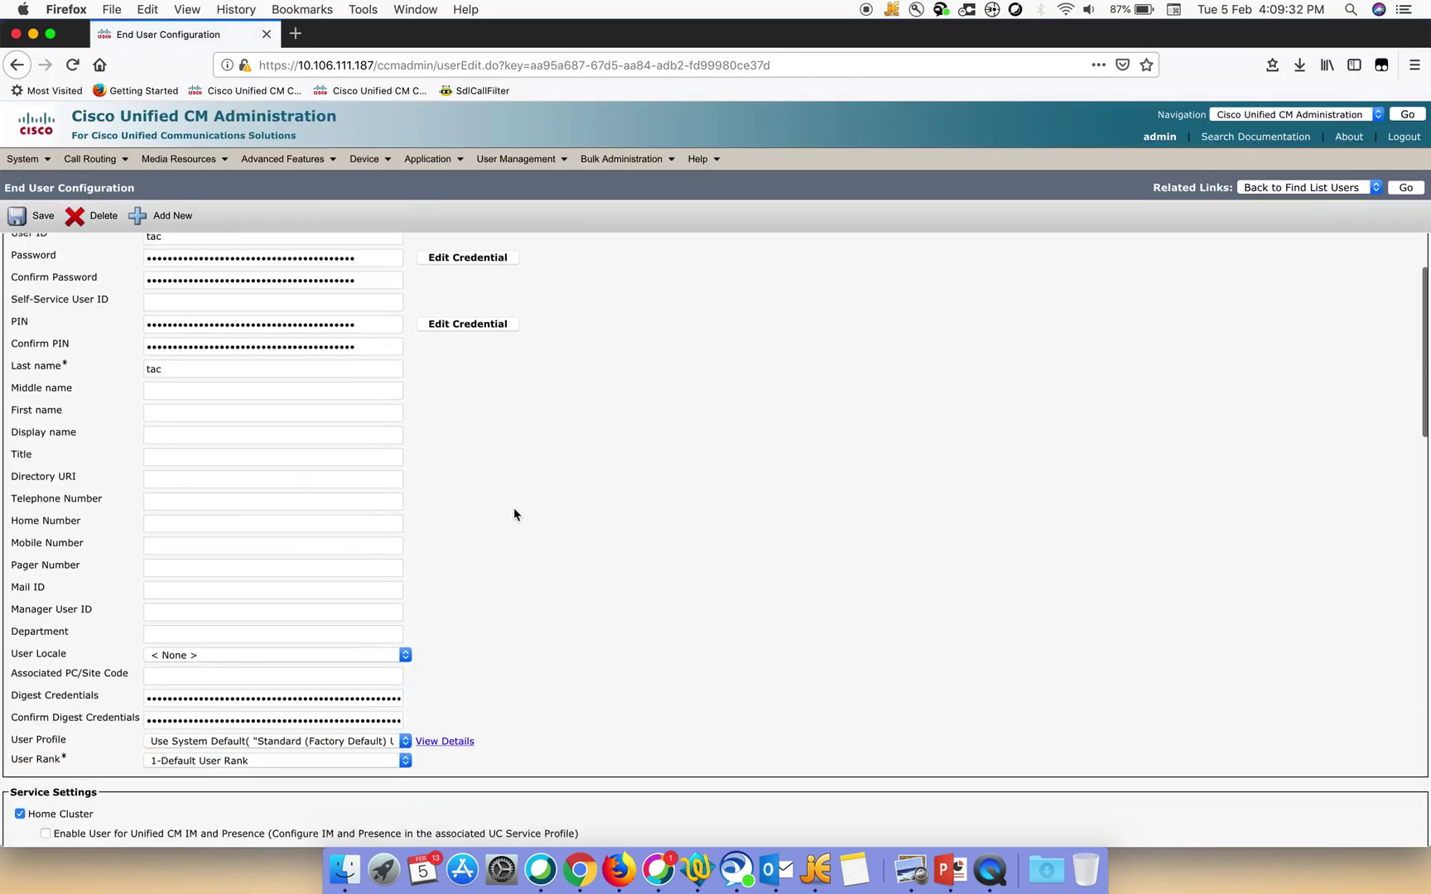
pyautogui.scroll(-1, 513, 510)
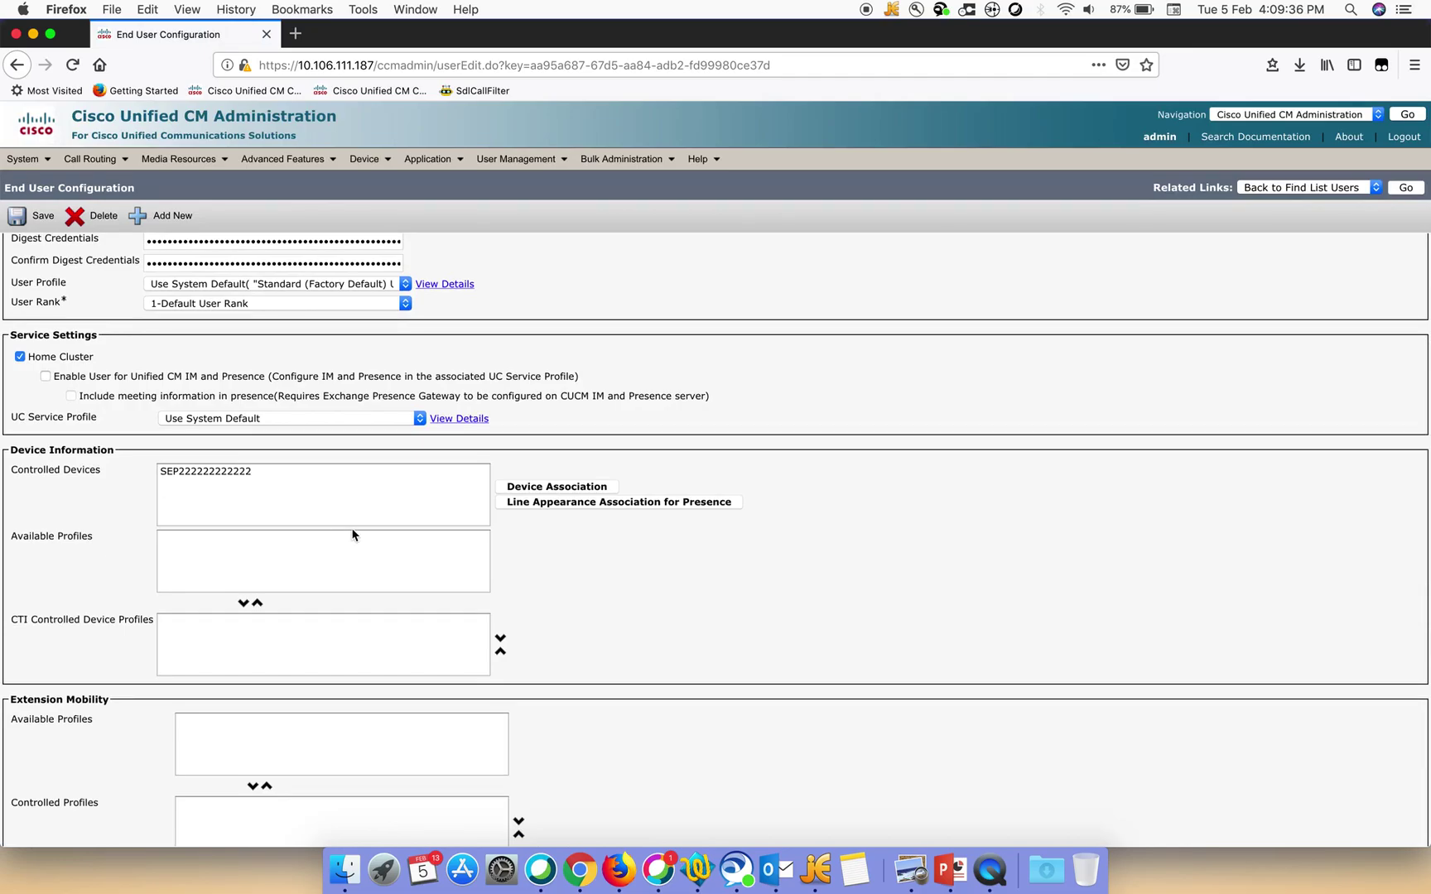
pyautogui.scroll(10, 890, 400)
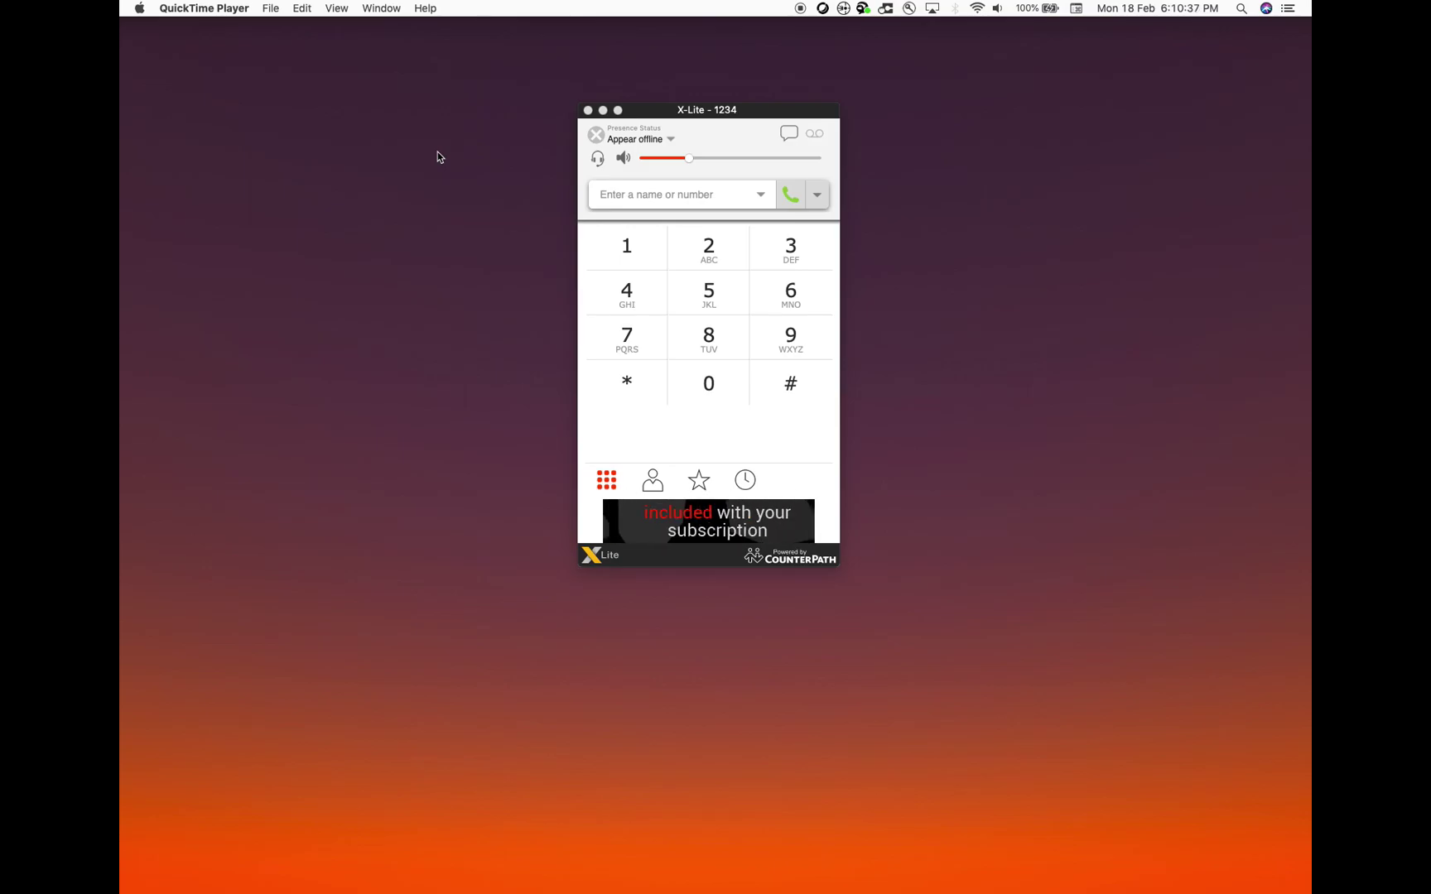
pyautogui.click(793, 429)
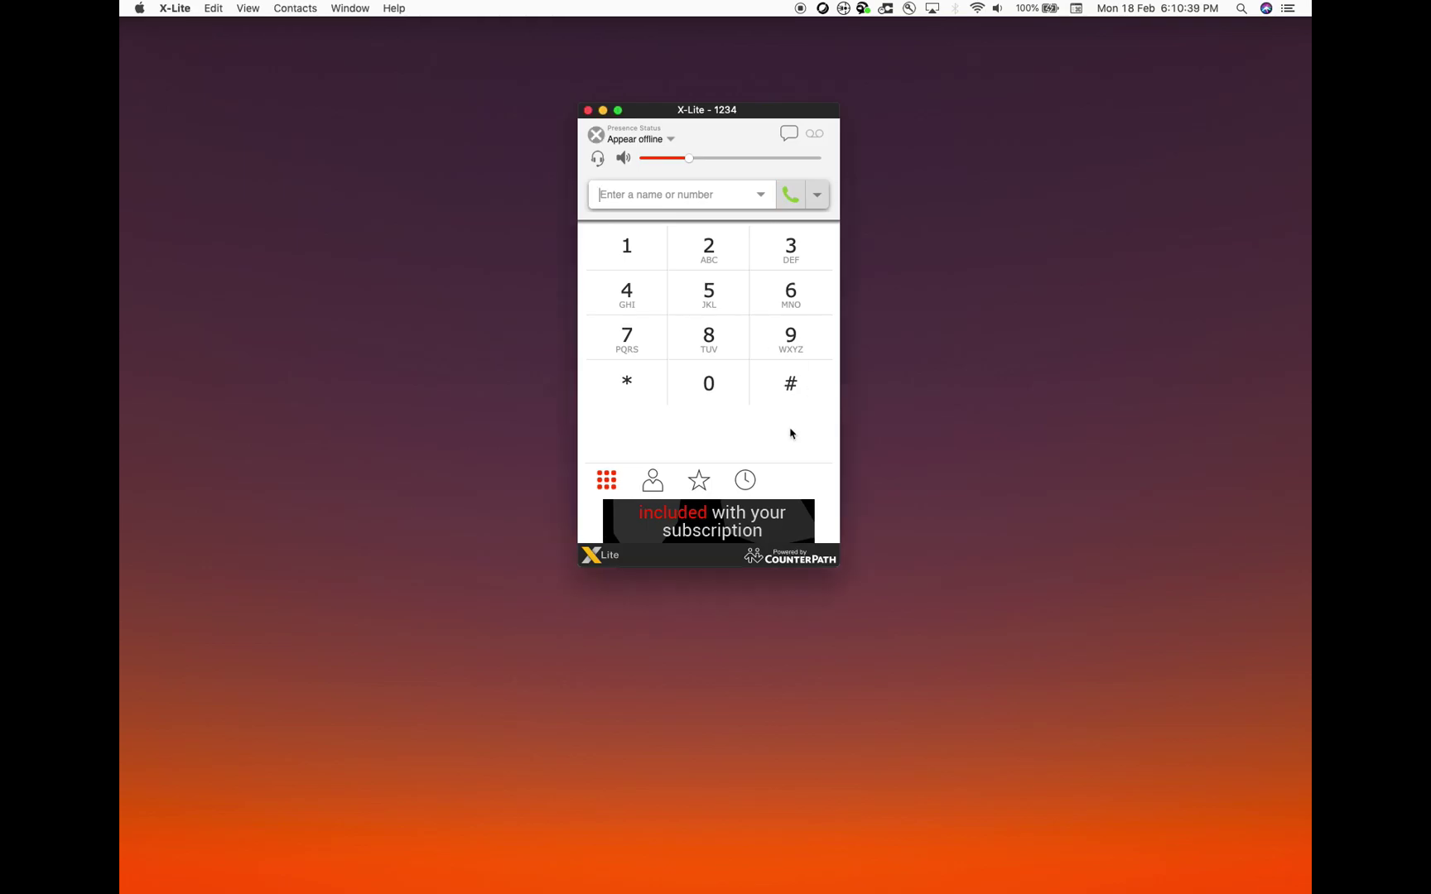
pyautogui.click(181, 10)
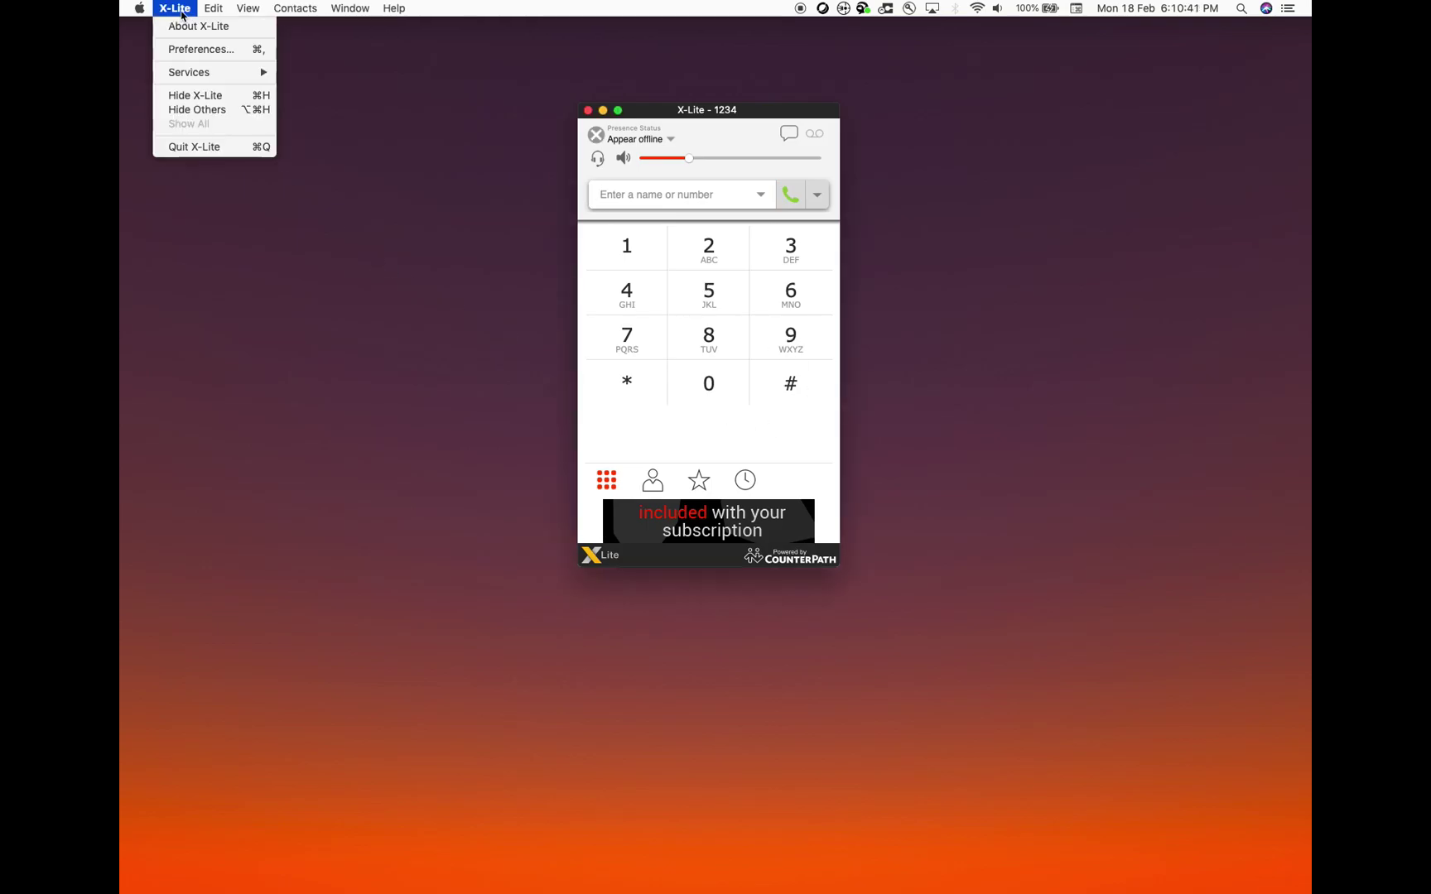
pyautogui.click(189, 55)
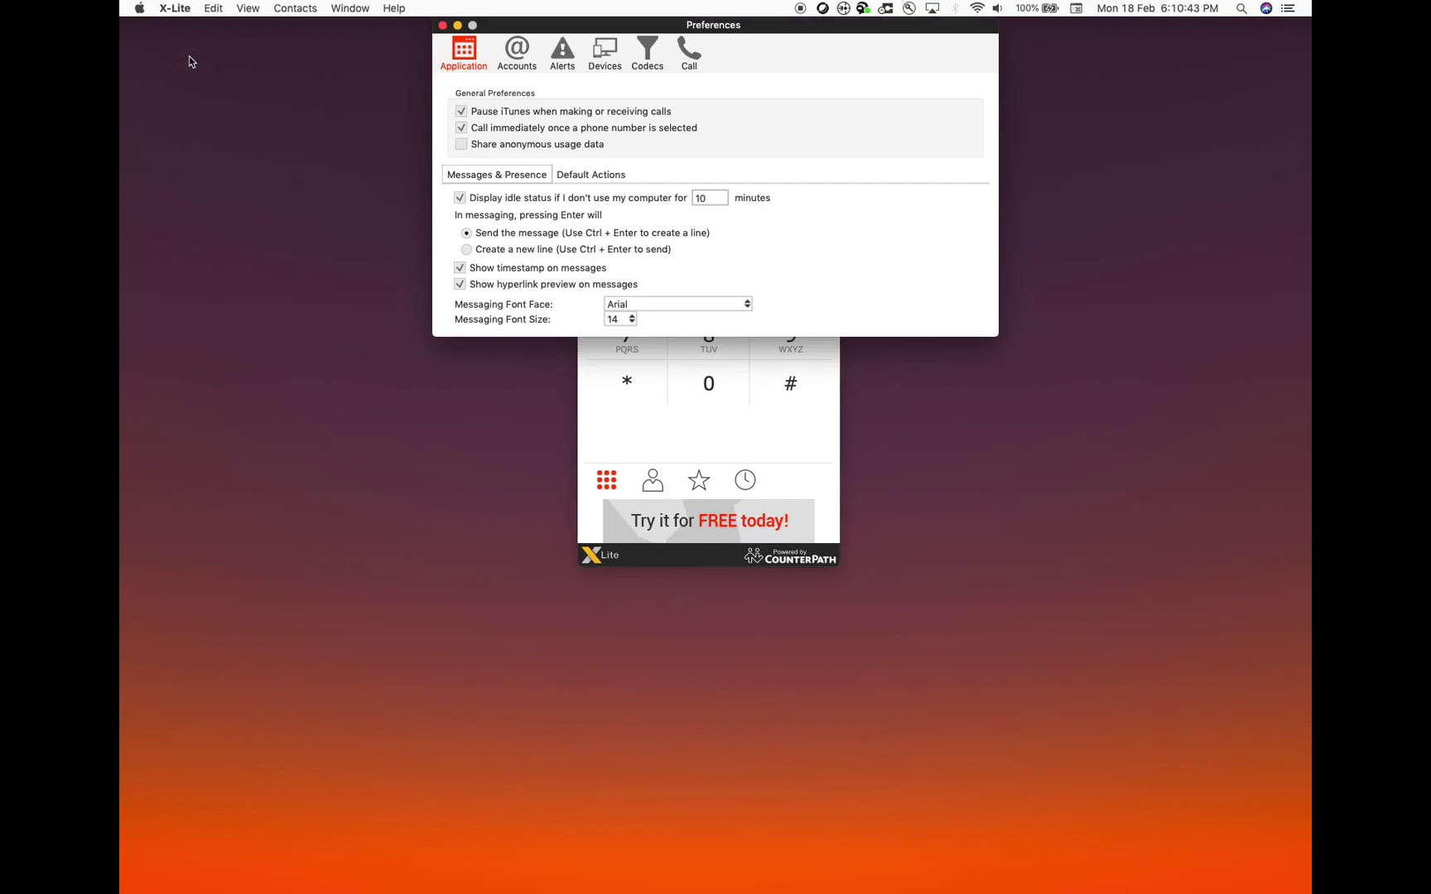
pyautogui.click(519, 54)
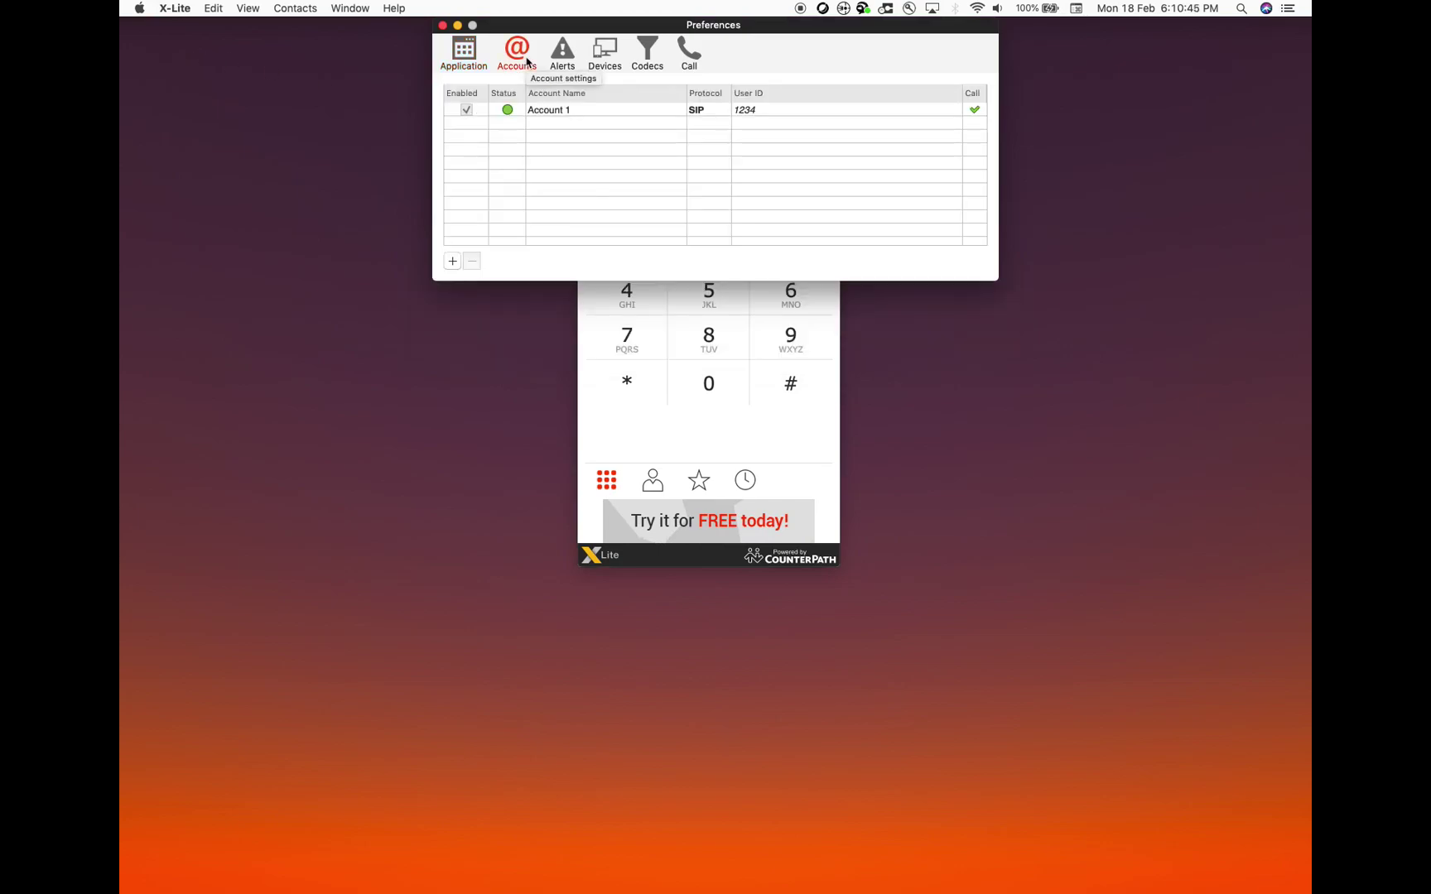
pyautogui.doubleClick(579, 115)
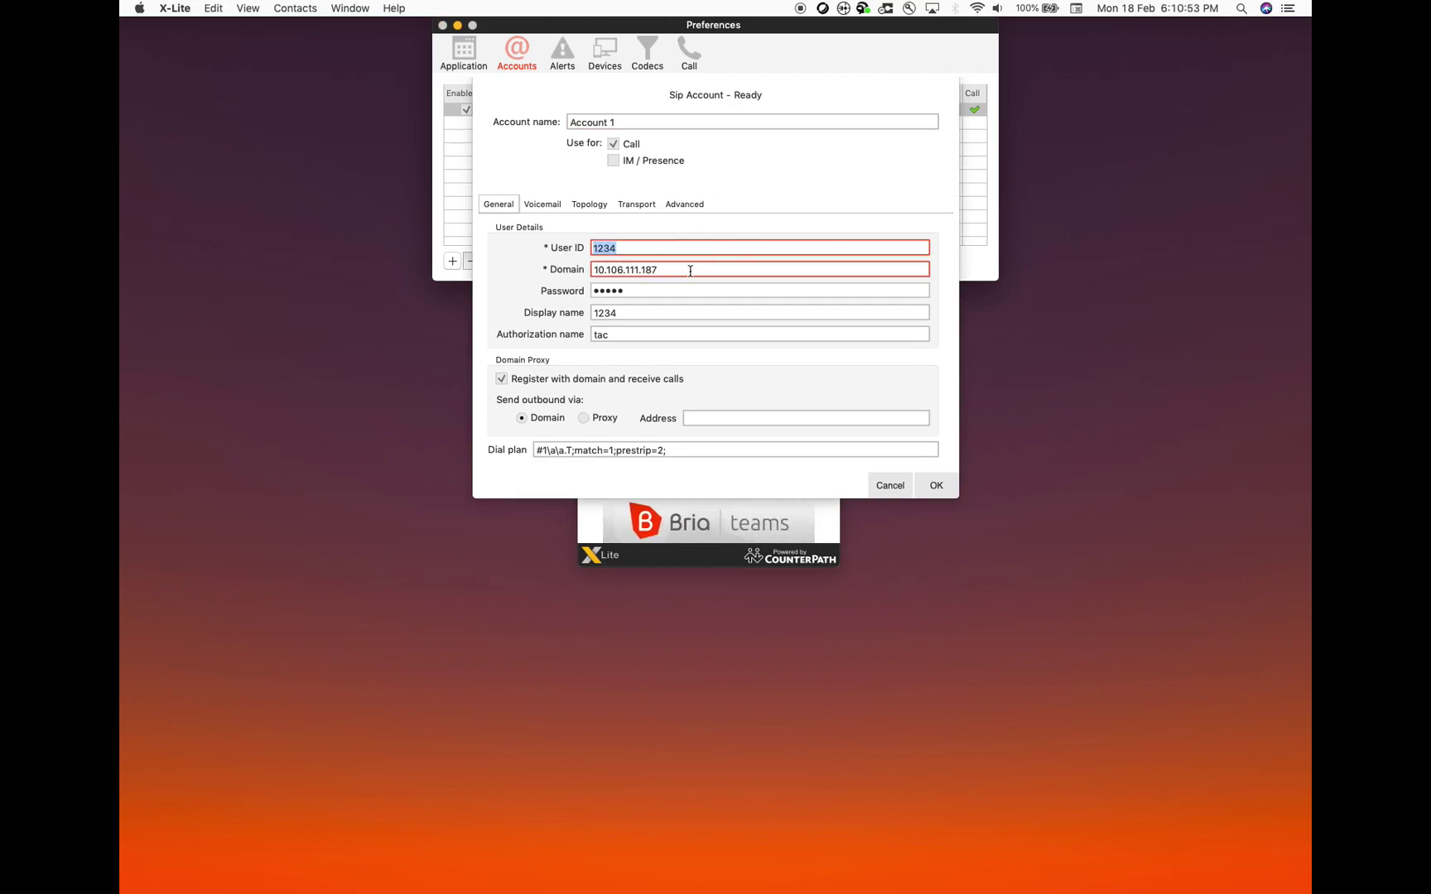
# Confirm domain 10.106.111.187, the CUCM password and display name, then save and close Preferences
pyautogui.click(668, 272)
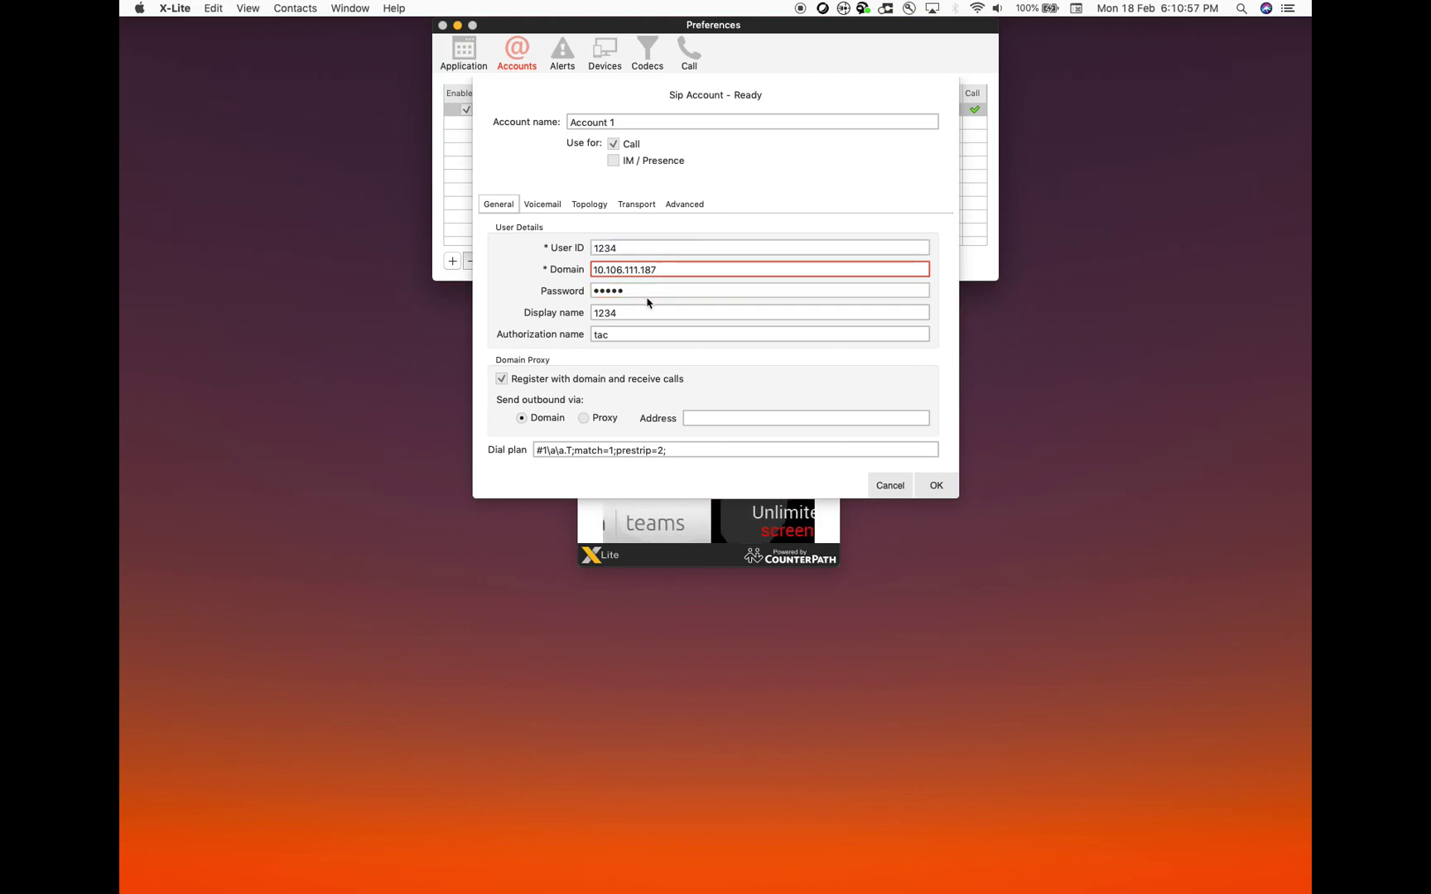
pyautogui.click(636, 293)
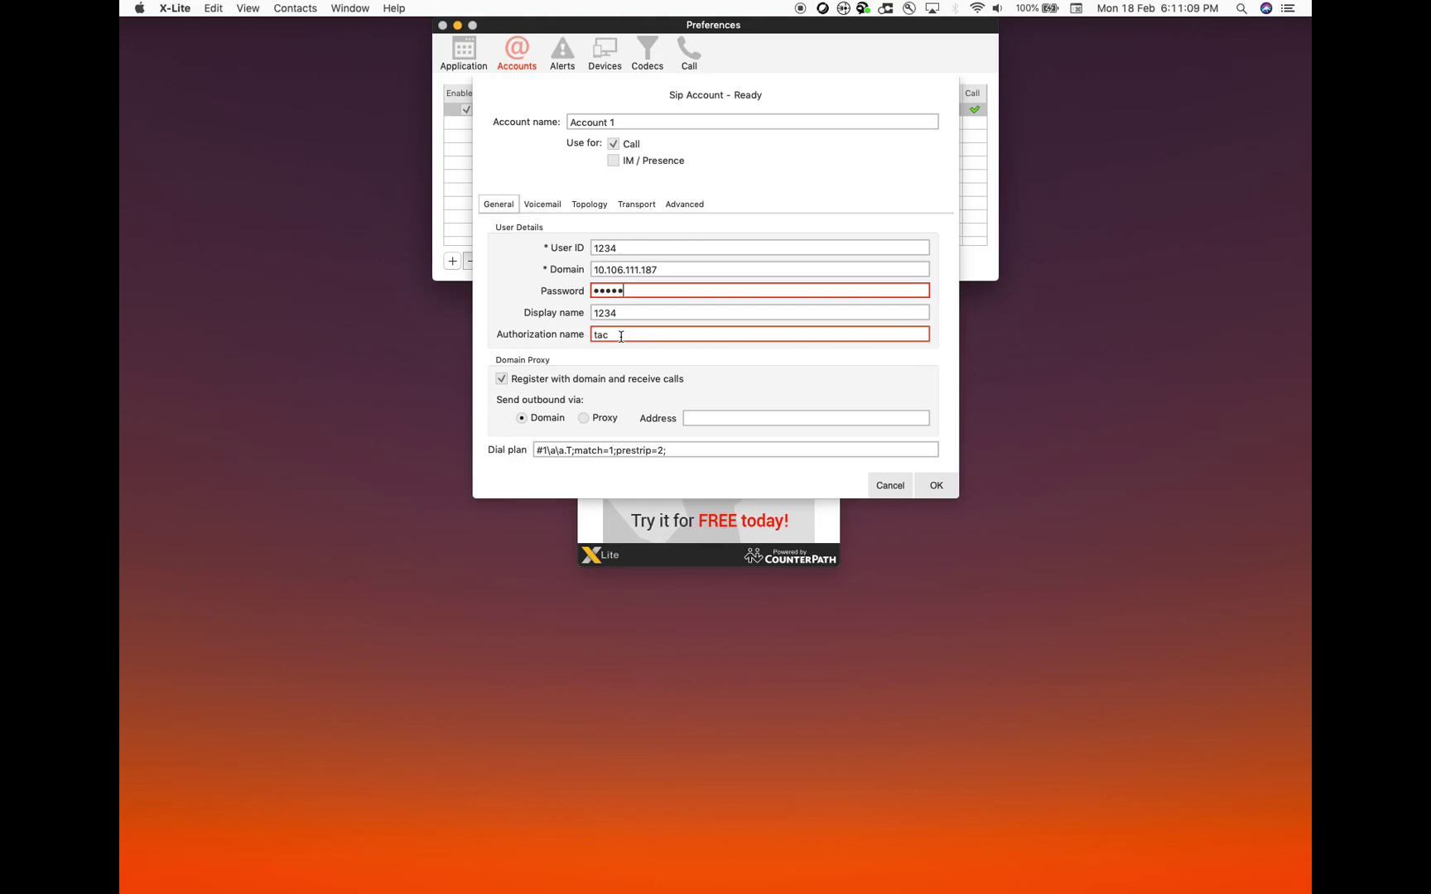
pyautogui.click(629, 313)
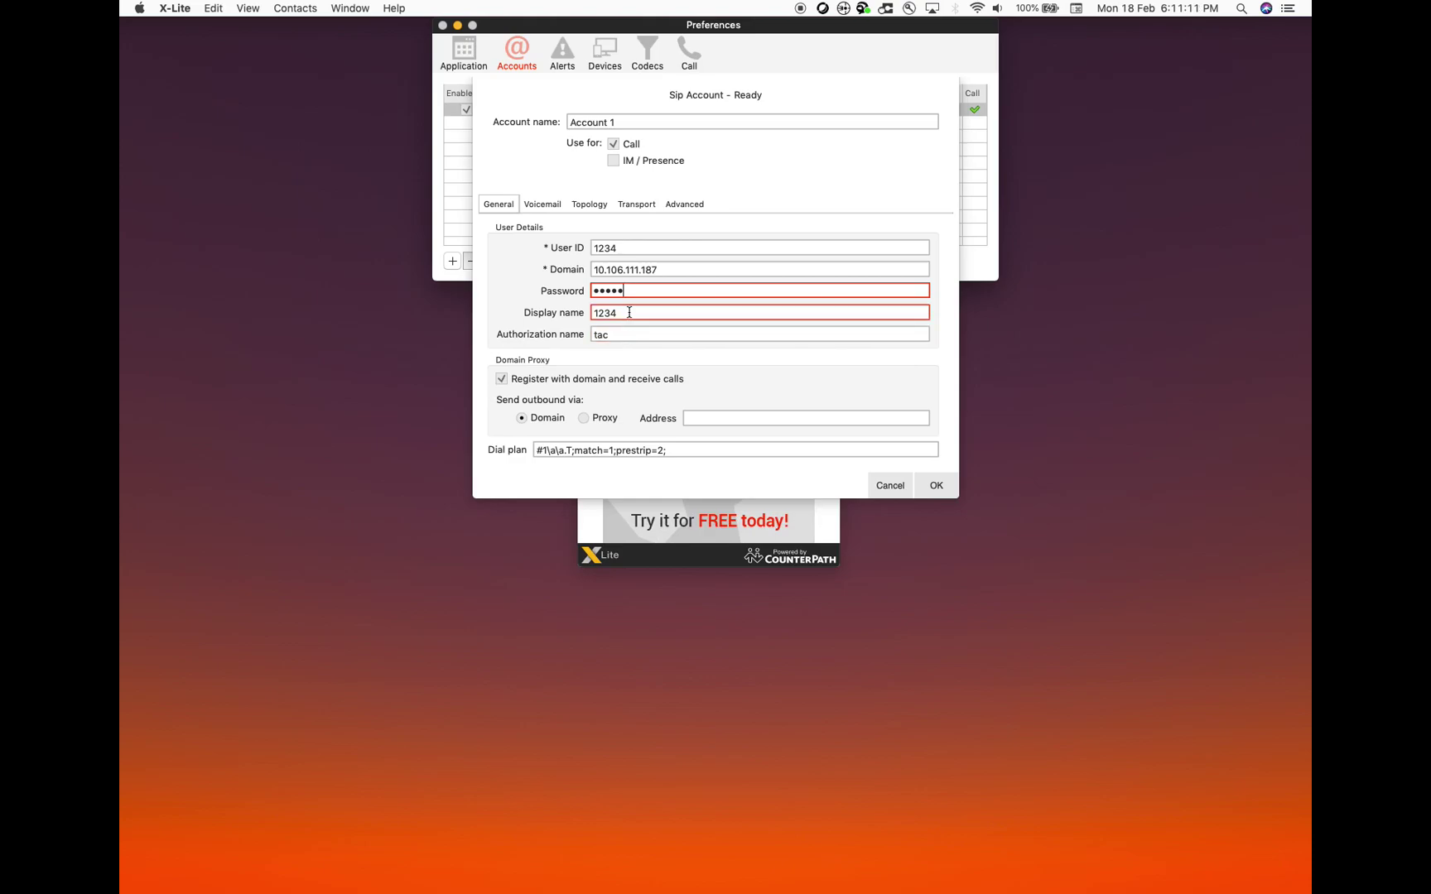
pyautogui.click(766, 335)
pyautogui.click(656, 311)
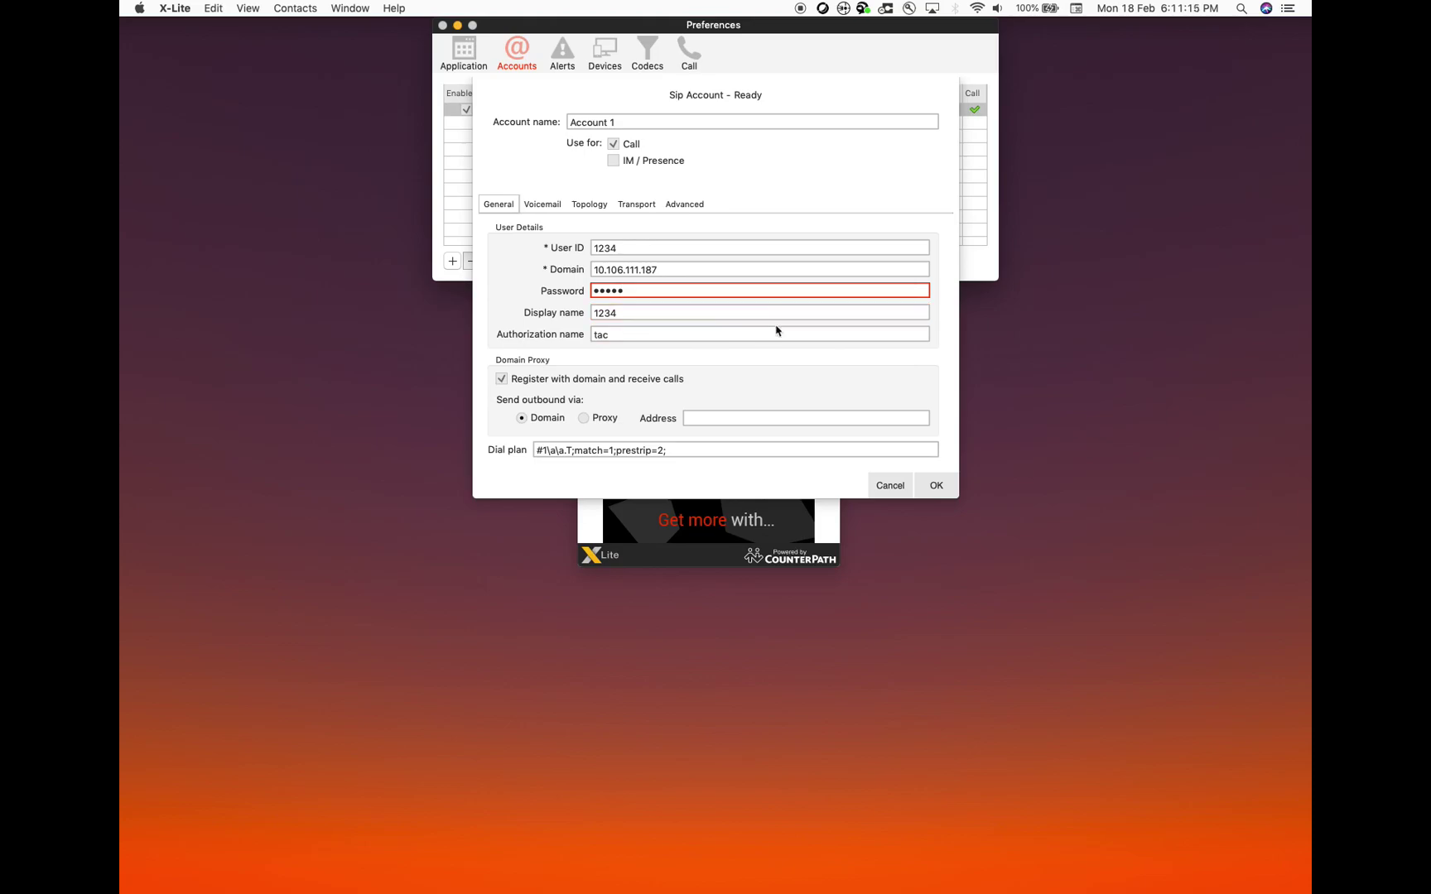
pyautogui.click(941, 489)
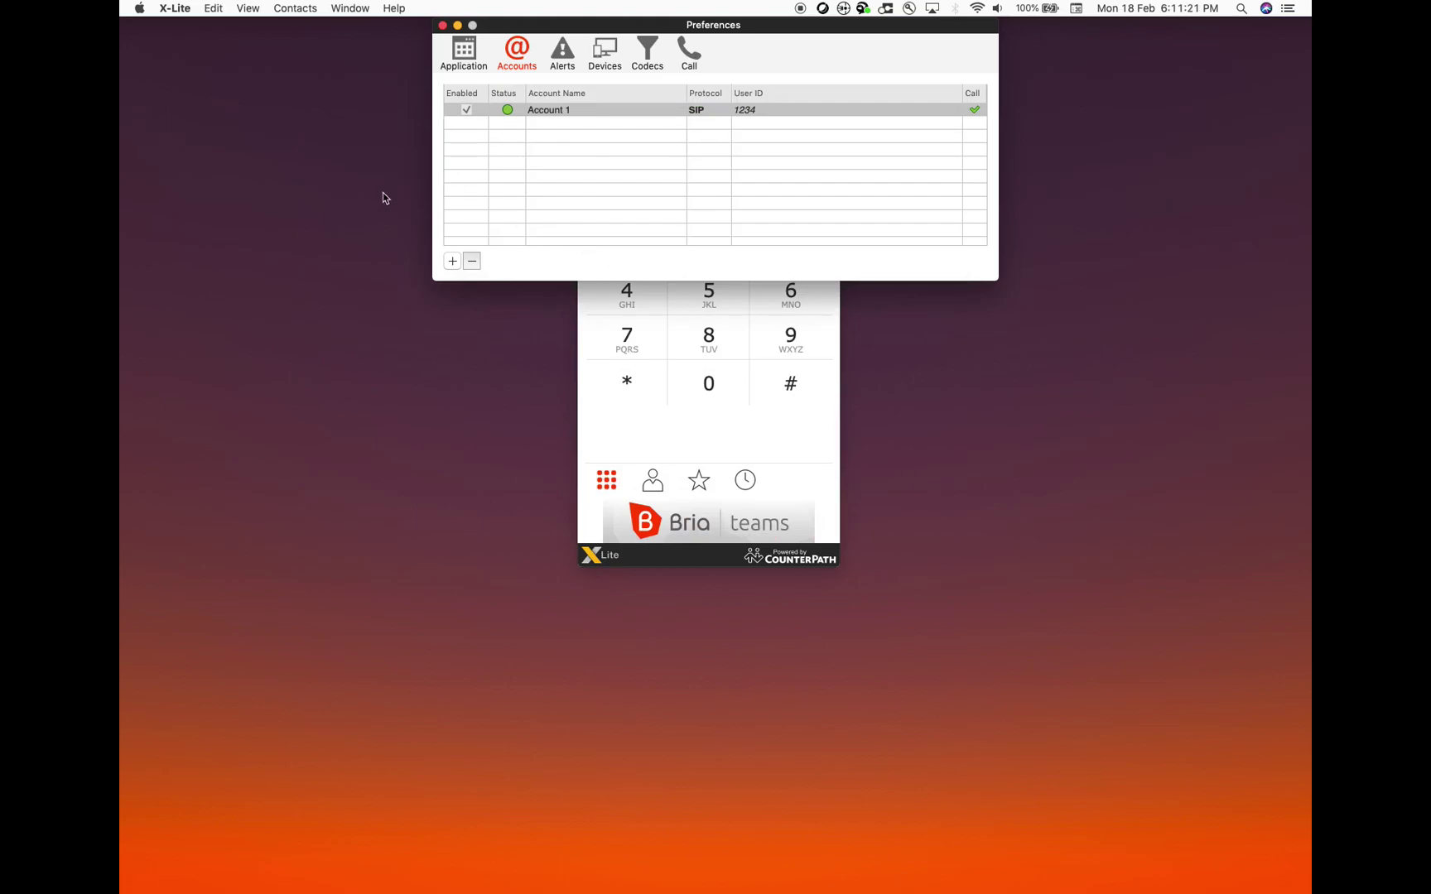
pyautogui.click(443, 26)
pyautogui.hotkey('ctrl', 'Right')
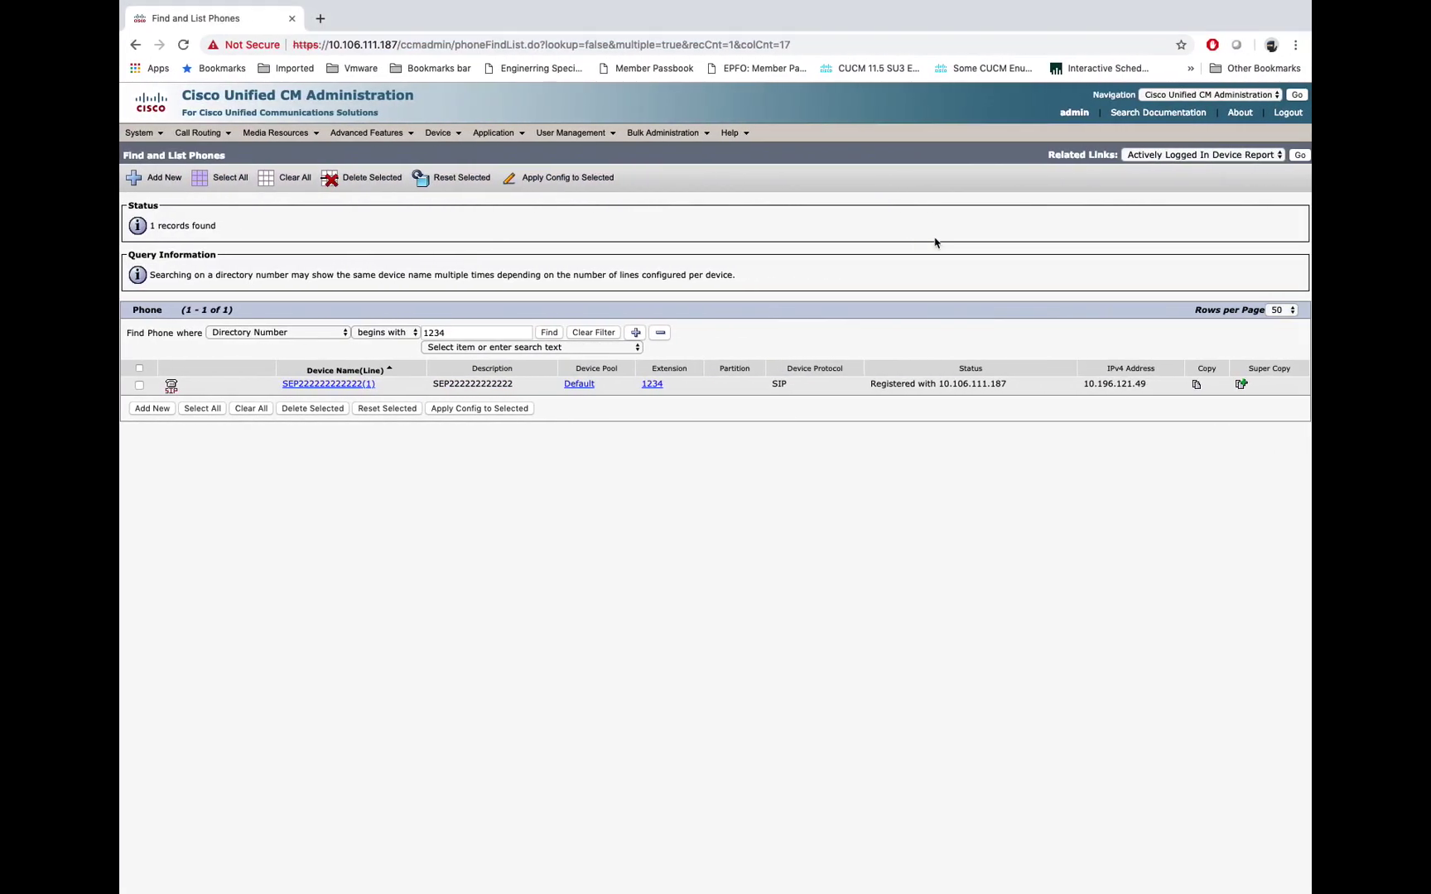